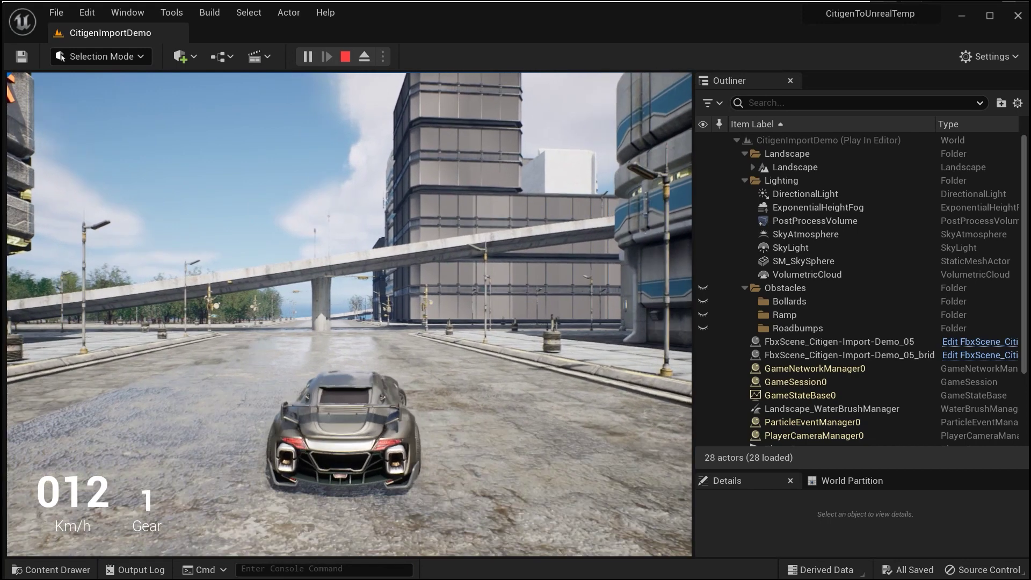
# - Test-drive the car down the city street and turn right onto the road beside the elevated highway
pyautogui.press('d')
pyautogui.press('a')
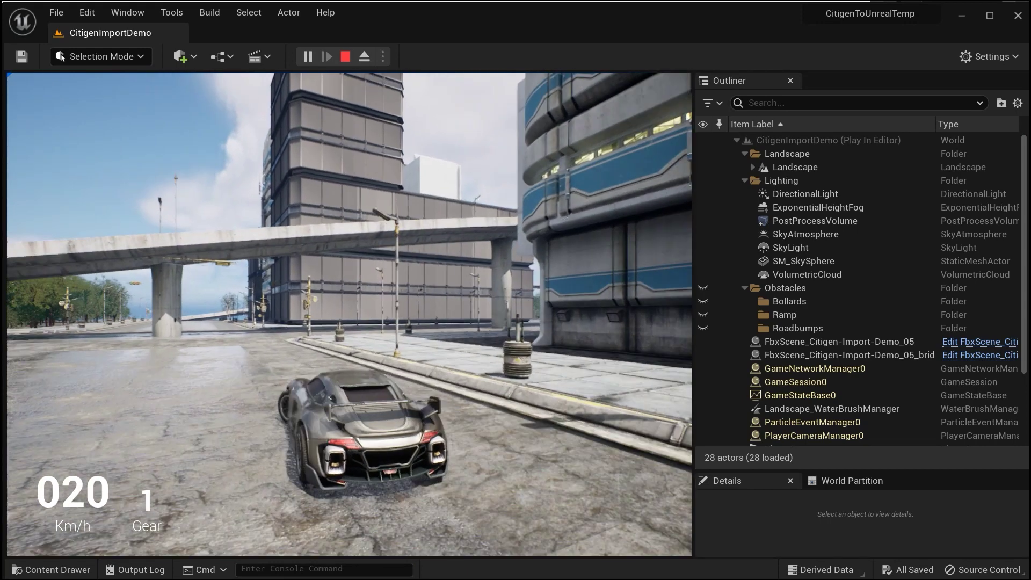
pyautogui.press('w')
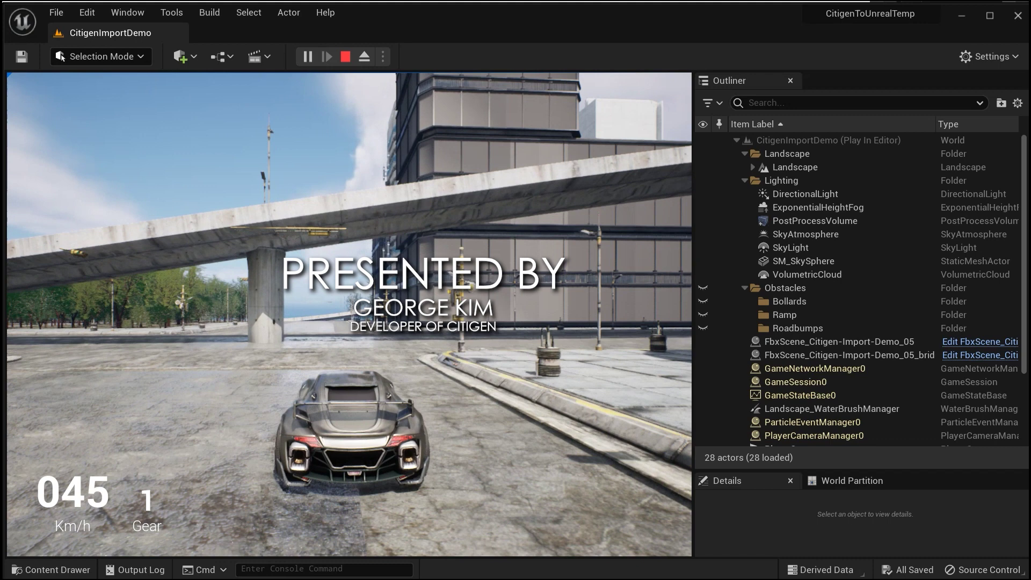
pyautogui.press('d')
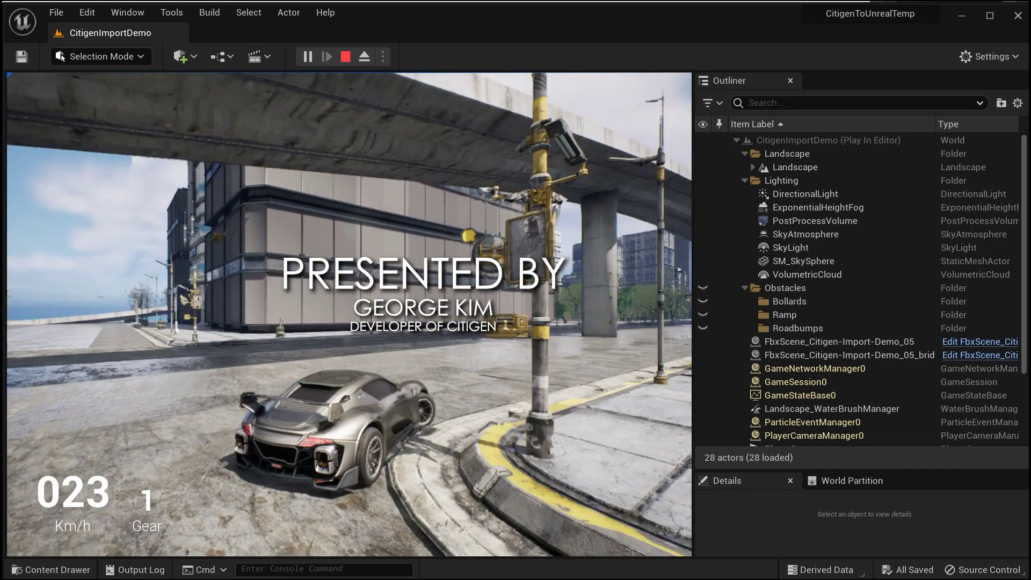
pyautogui.press('w')
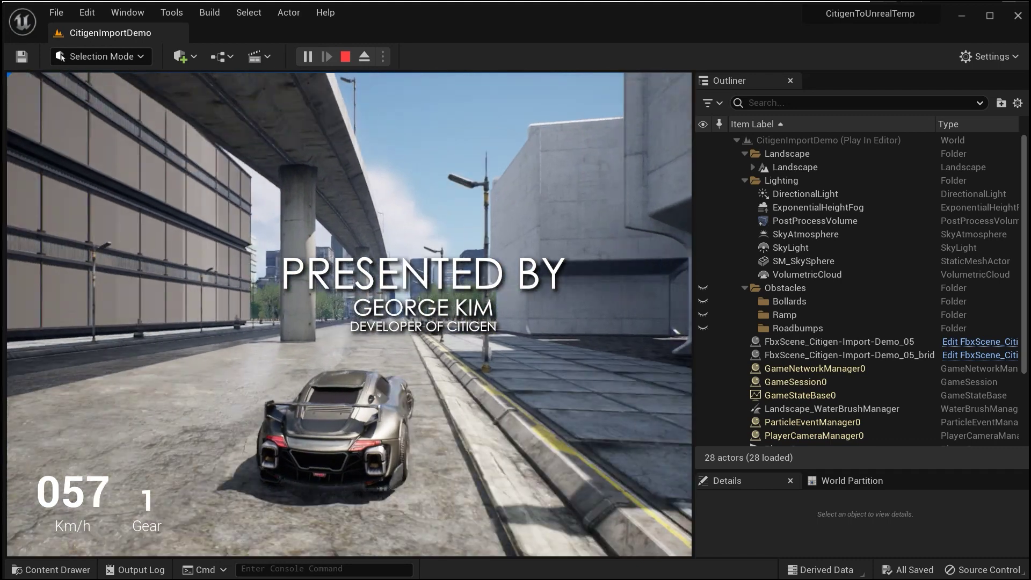
pyautogui.press('w')
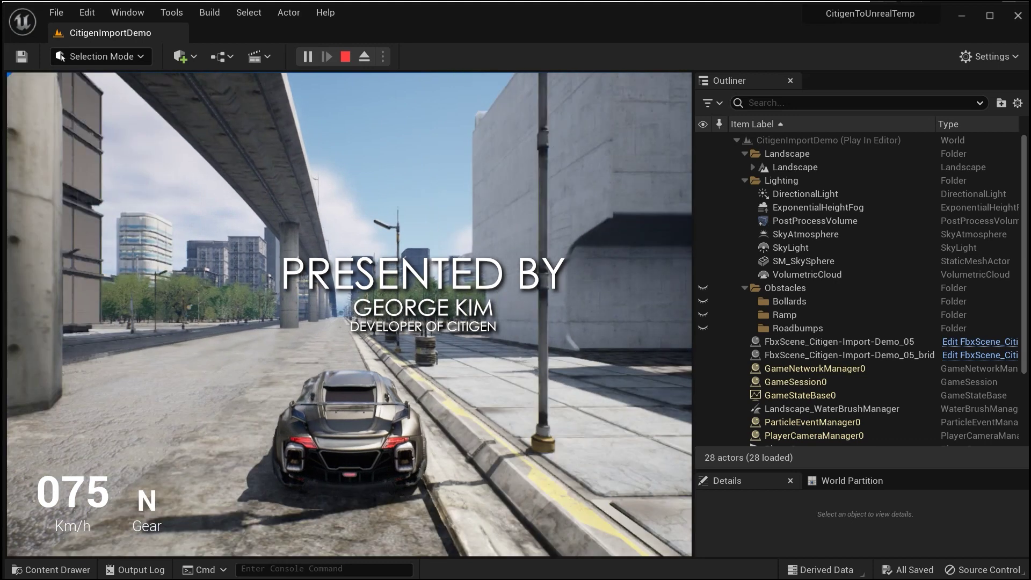
# - Keep driving straight alongside the elevated highway, picking up speed past the trees and braking at the dark high-rise intersection
pyautogui.press('a')
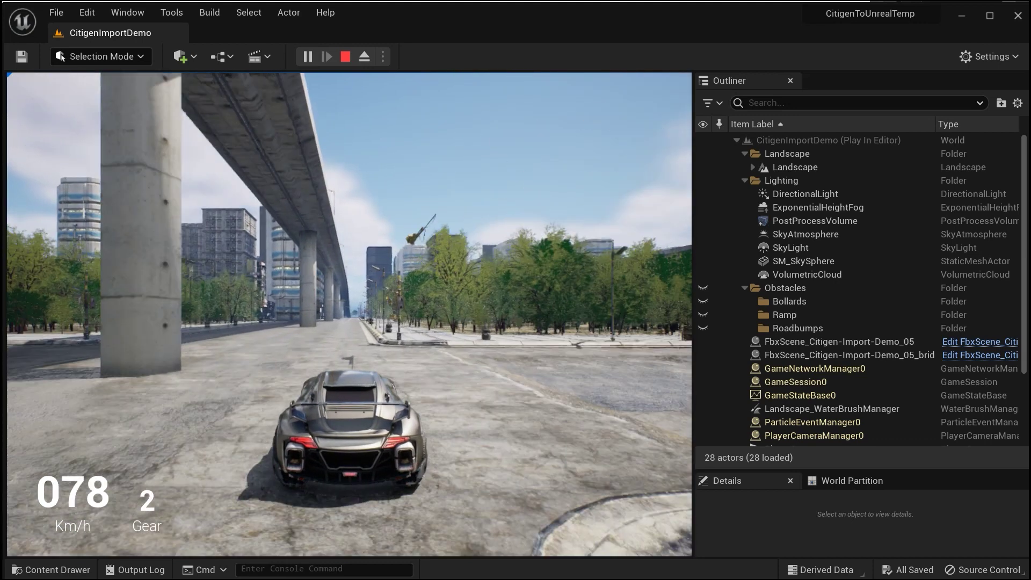
pyautogui.press('w')
pyautogui.press('w')
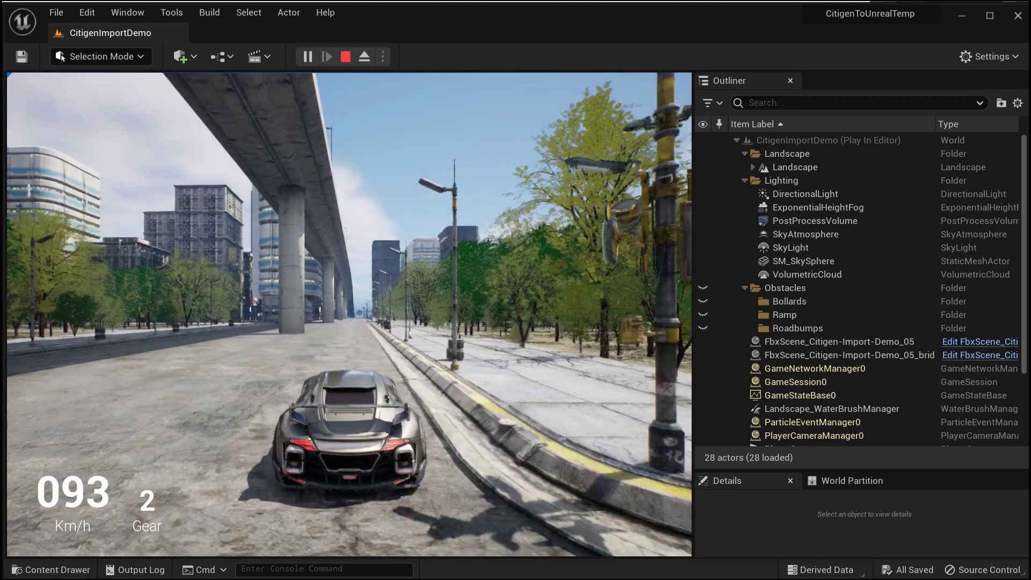
pyautogui.press('w')
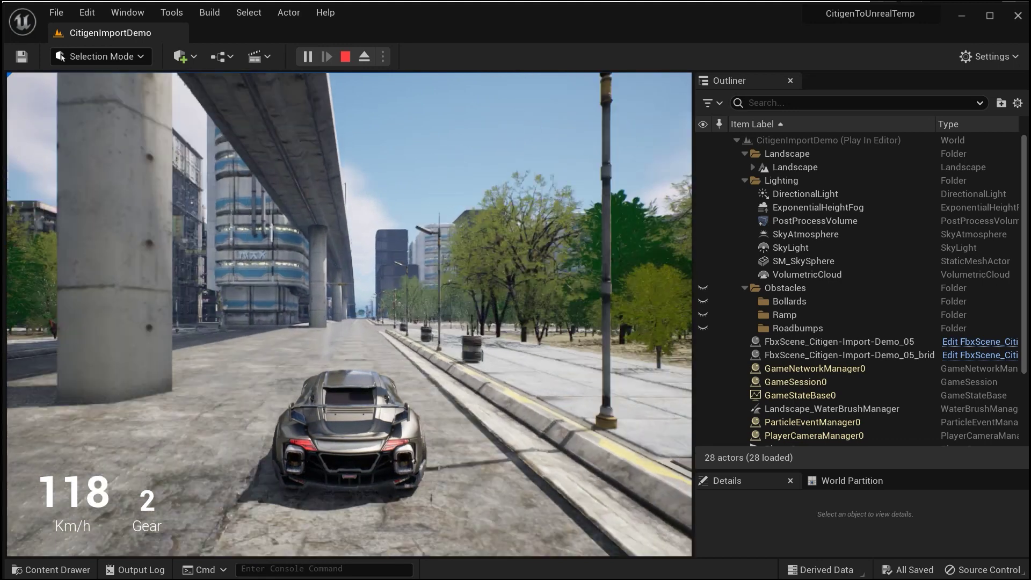
pyautogui.press('w')
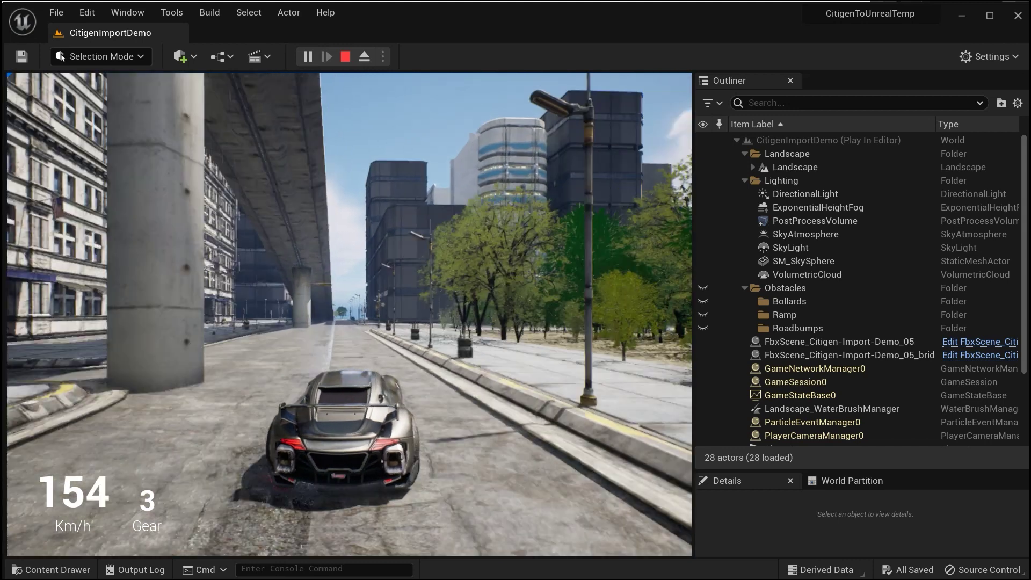
pyautogui.press('a')
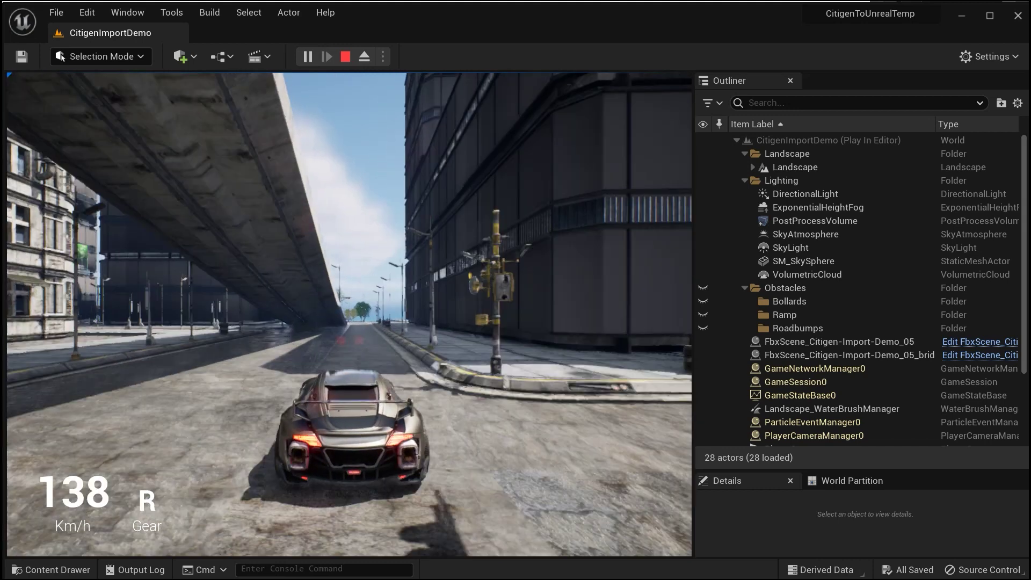
pyautogui.press('s')
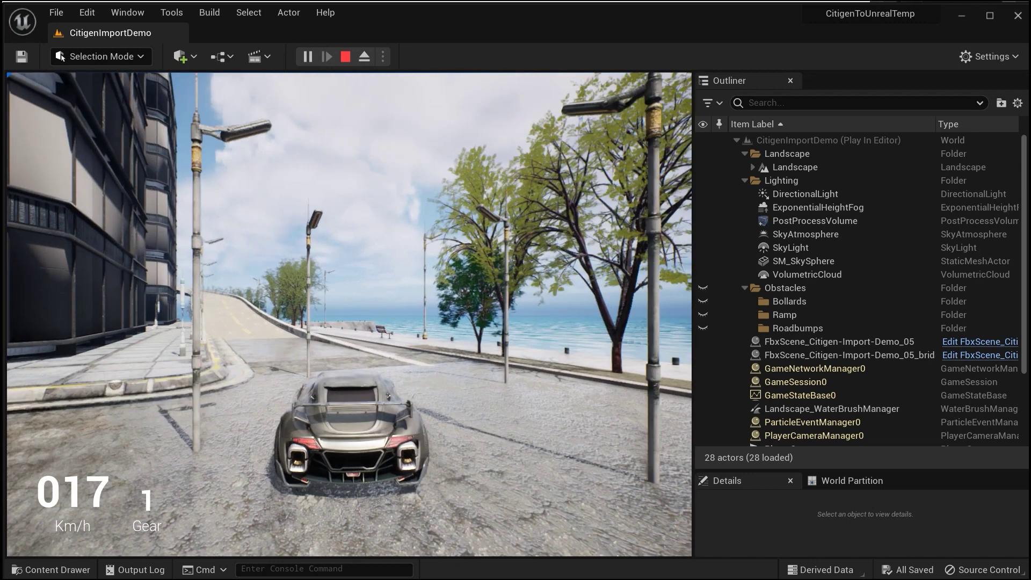
# - Drive the car from the seaside street up the ramp and around the curve of the elevated road
pyautogui.press('w')
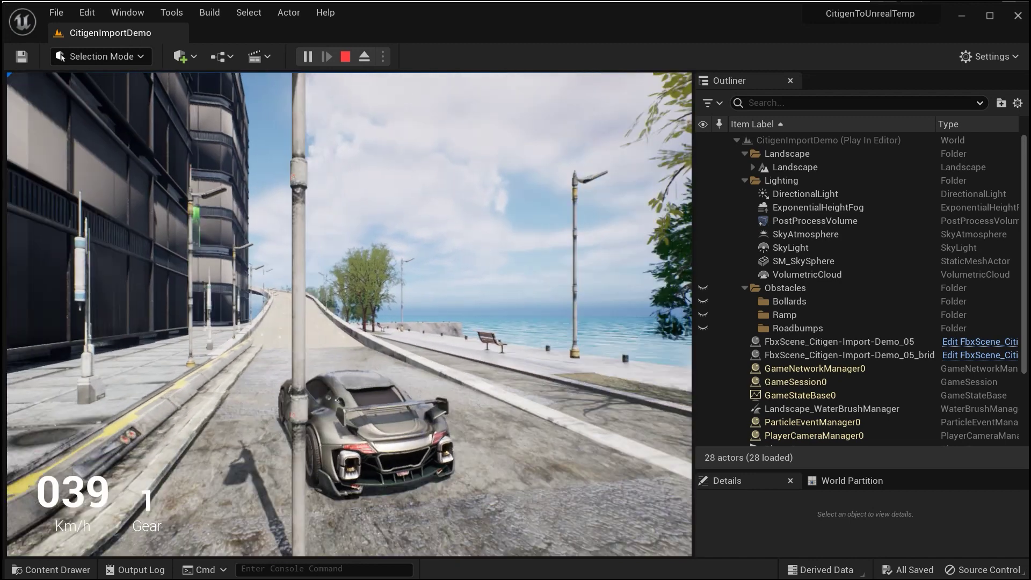
pyautogui.press('w')
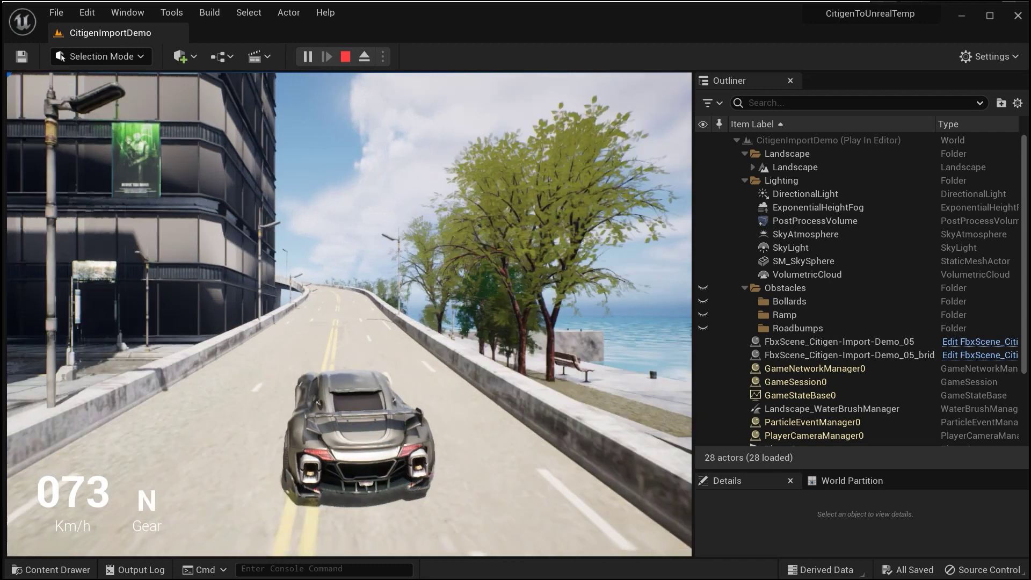
pyautogui.press('a')
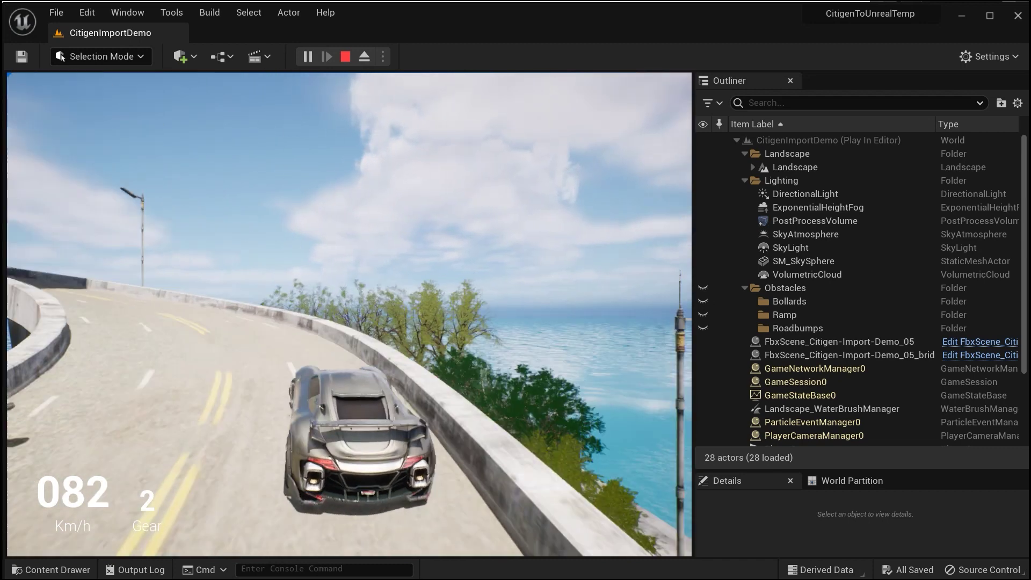
pyautogui.press('a')
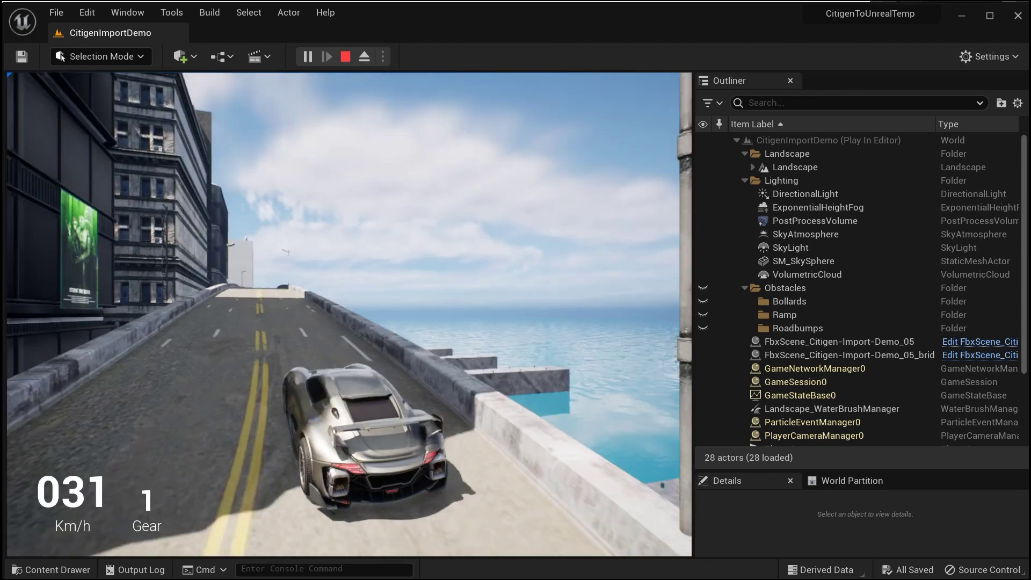
# - Drive along the elevated coastal road and back down to the tree-lined waterfront street
pyautogui.press('w')
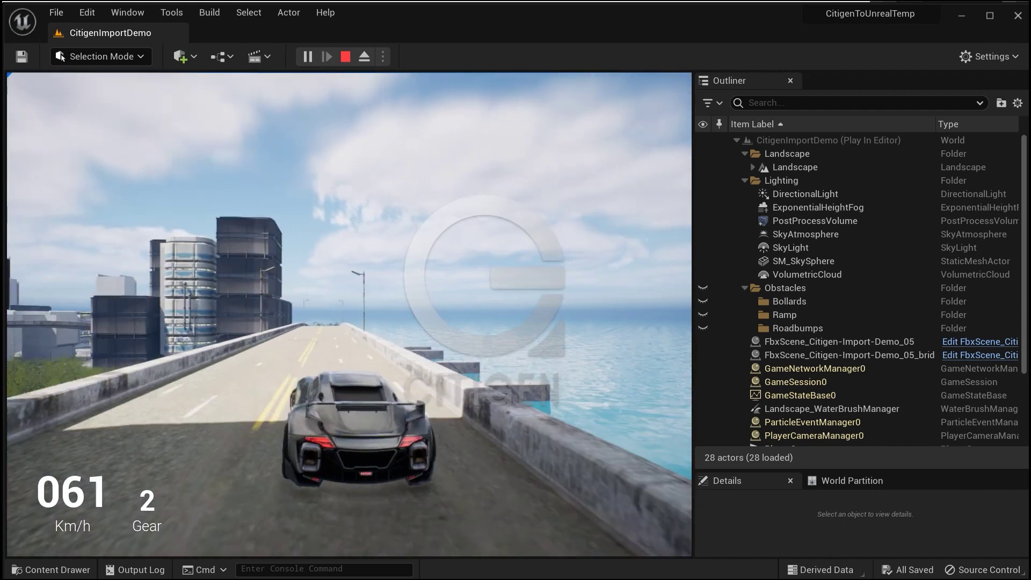
pyautogui.press('w')
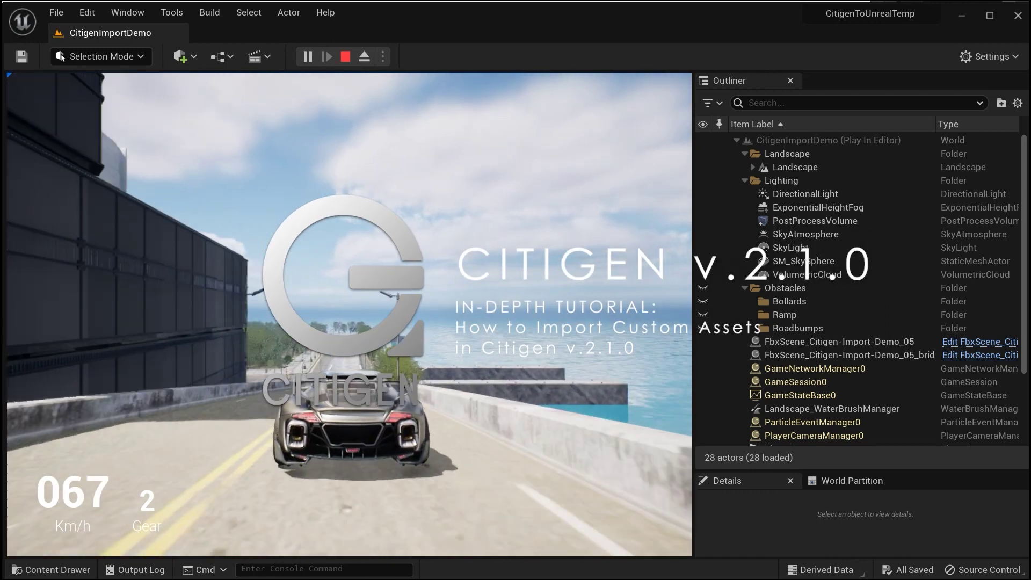
pyautogui.press('w')
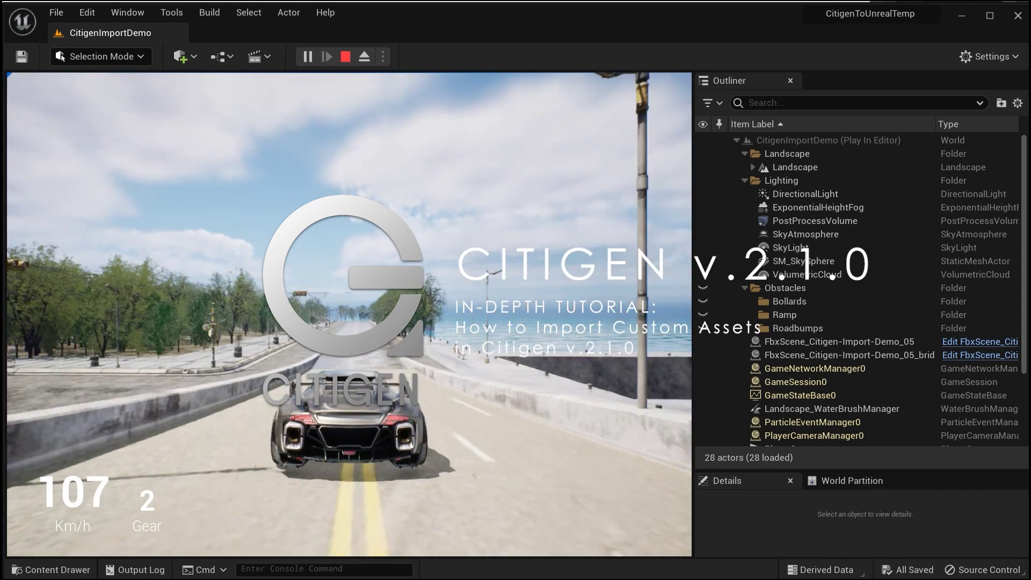
pyautogui.press('w')
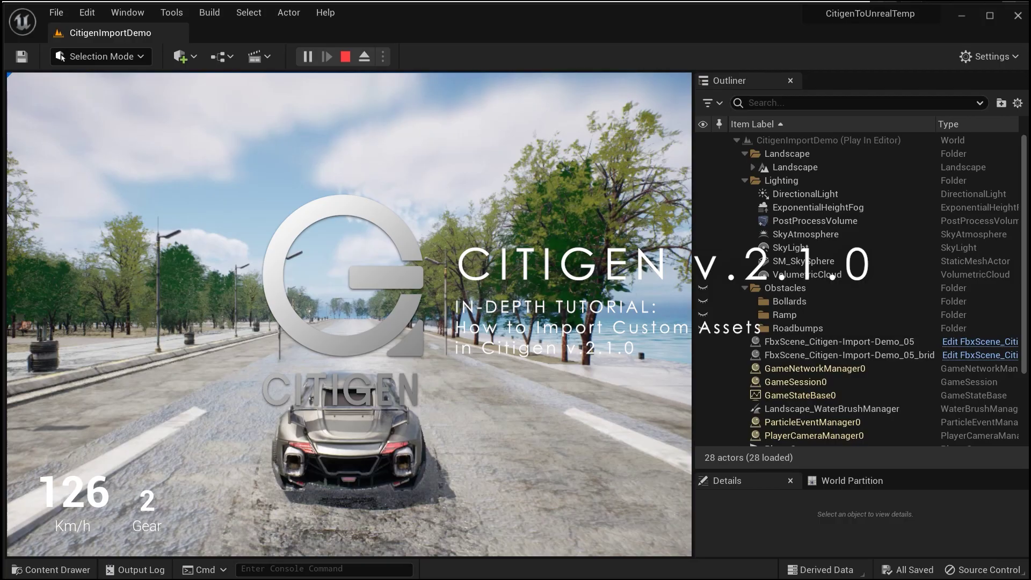
pyautogui.press('w')
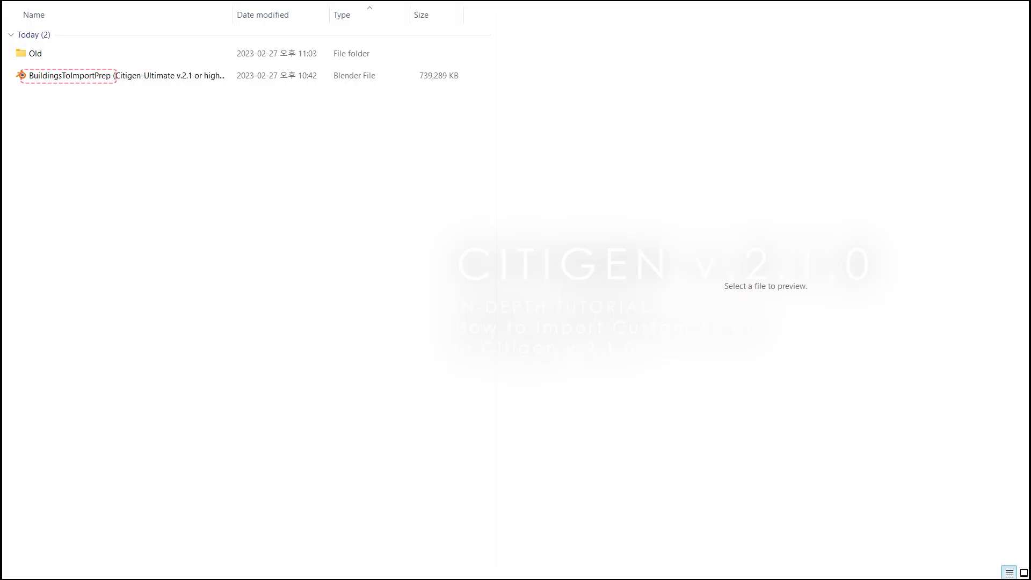
# - Open the BuildingsToImportPrep file in Blender and enlarge the Outliner to show all the UserCreatedBuildings collections
pyautogui.click(49, 75)
pyautogui.rightClick(49, 75)
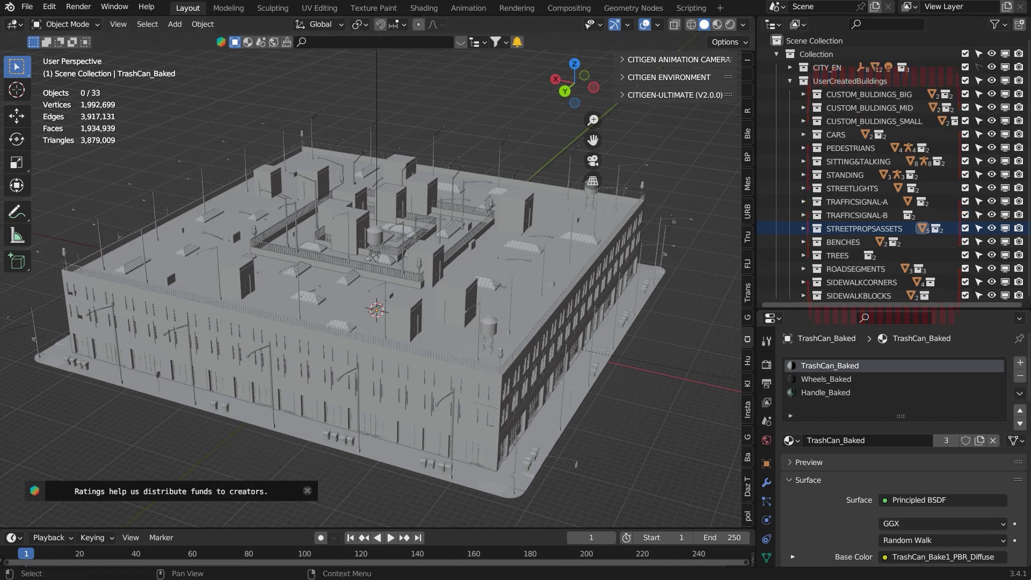
pyautogui.moveTo(891, 309); pyautogui.dragTo(891, 346)
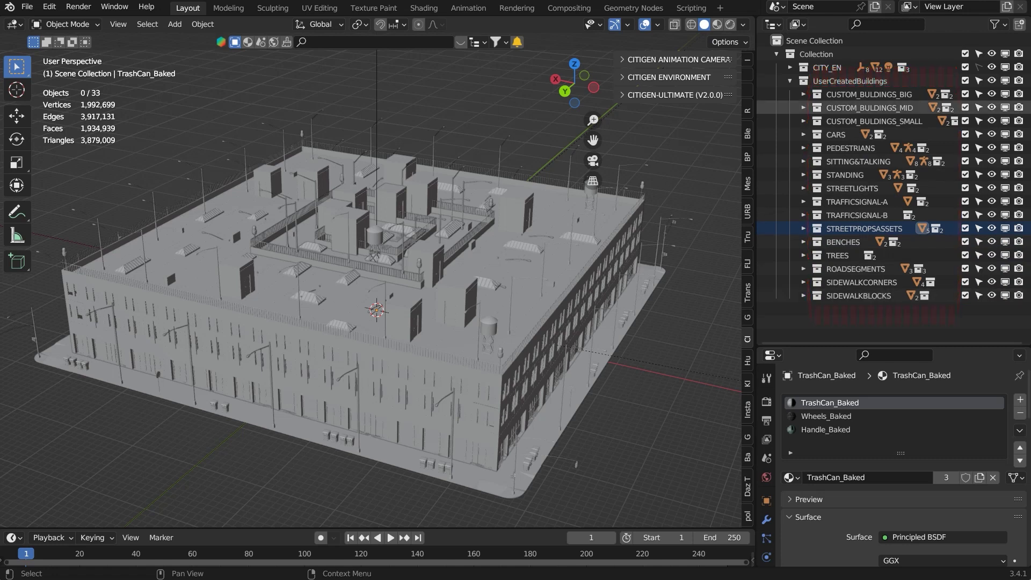
# - Exclude the UserCreatedBuildings sub-collections from CUSTOM_BULDINGS_MID through SIDEWALKBLOCKS from the view layer and expand CUSTOM_BULDINGS_BIG
pyautogui.moveTo(965, 120); pyautogui.dragTo(965, 295)
pyautogui.click(804, 94)
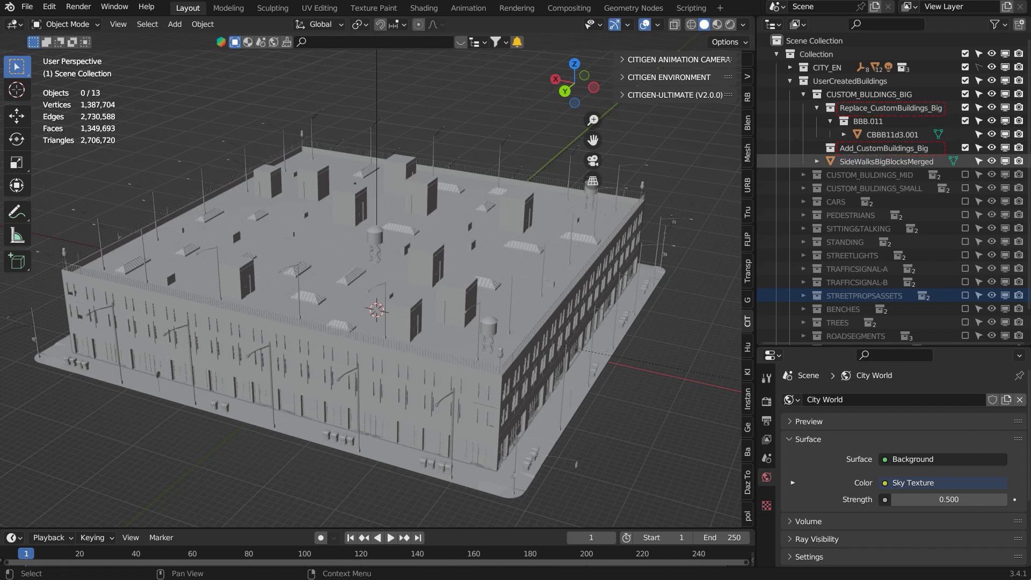
# - Examine the SideWalksBigBlocksMerged block with and without its building by excluding the BBB.011 collection and including it again
pyautogui.click(886, 161)
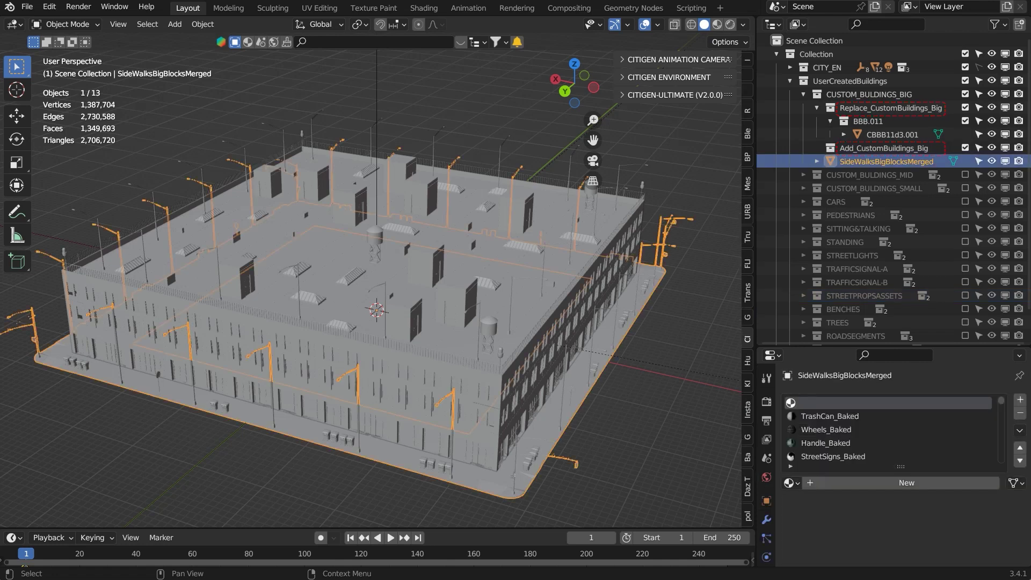
pyautogui.click(964, 121)
pyautogui.click(965, 121)
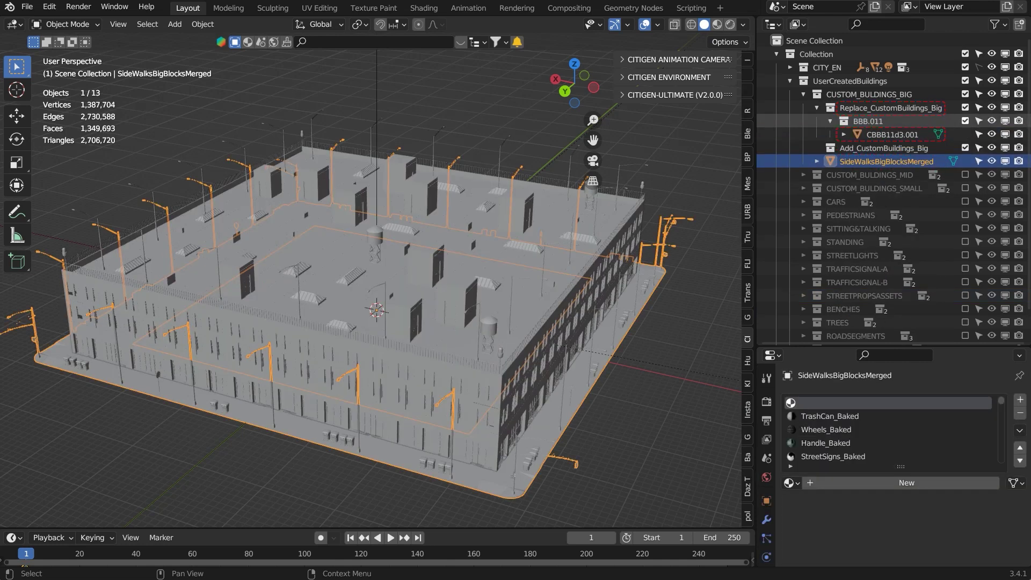
pyautogui.click(965, 121)
pyautogui.click(883, 135)
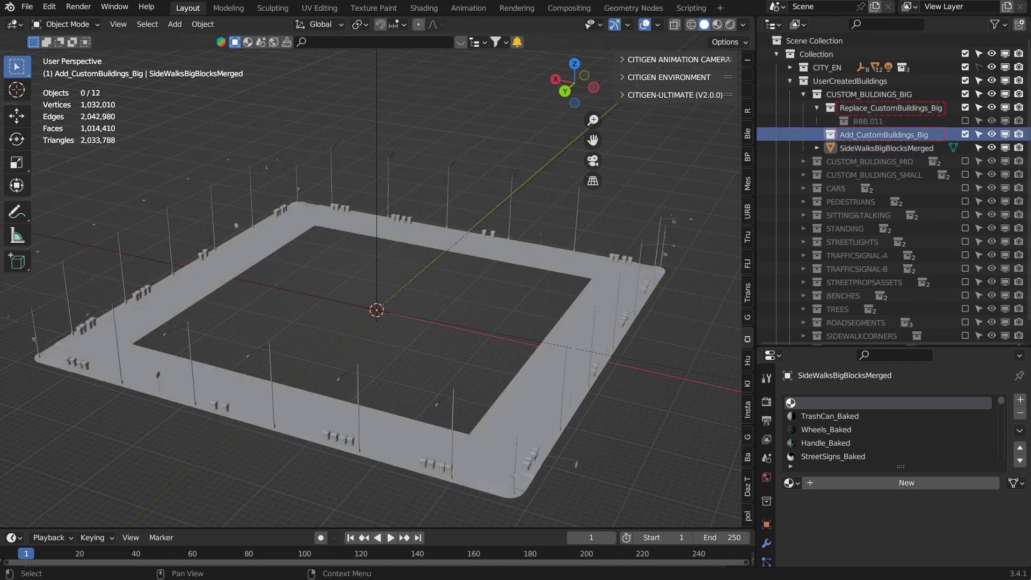
pyautogui.click(891, 108)
pyautogui.click(965, 120)
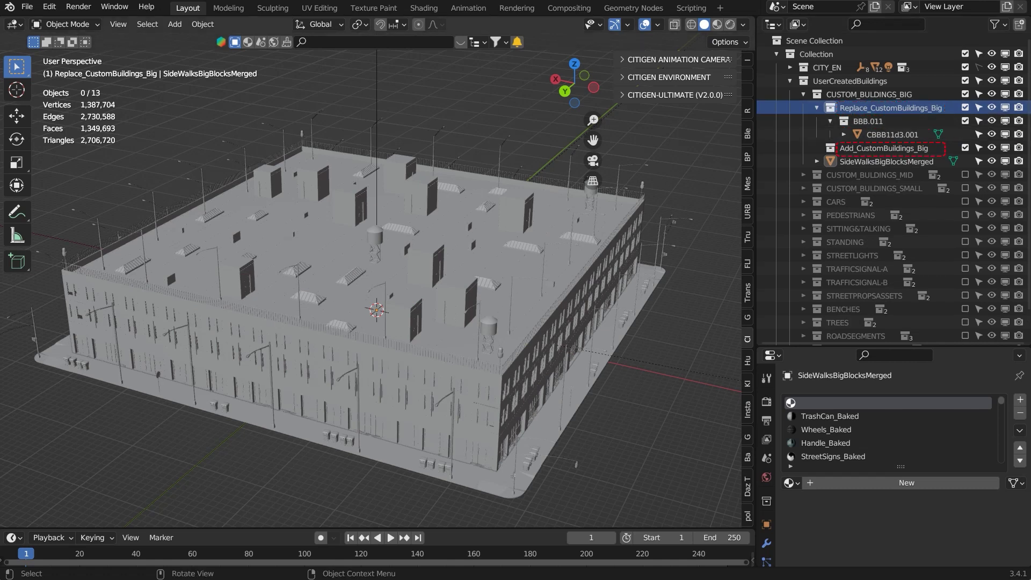
# - Preview the building block in Rendered shading and switch the viewport to Material Preview
pyautogui.click(730, 24)
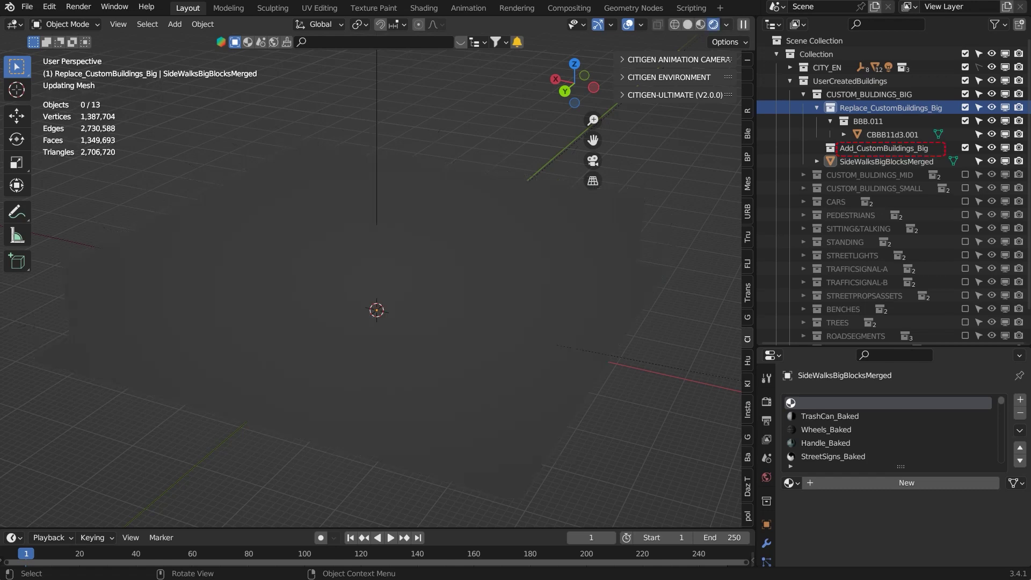
pyautogui.moveTo(408, 280)
pyautogui.mouseDown(button='middle')
pyautogui.moveTo(404, 260)
pyautogui.moveTo(411, 273)
pyautogui.mouseUp(button='middle')
pyautogui.scroll(3, 405, 260)
pyautogui.scroll(-4, 405, 260)
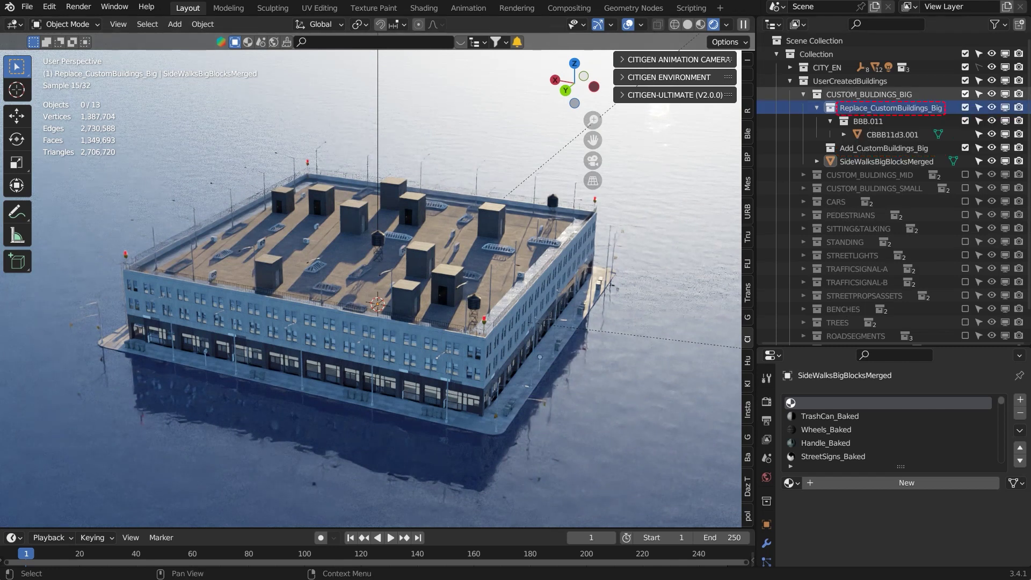
pyautogui.click(687, 24)
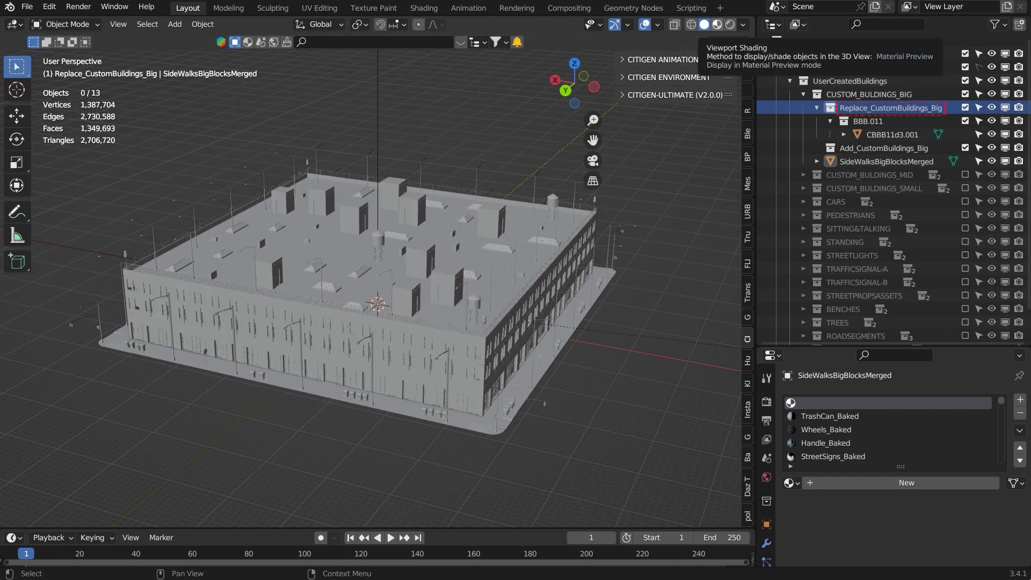
pyautogui.click(717, 24)
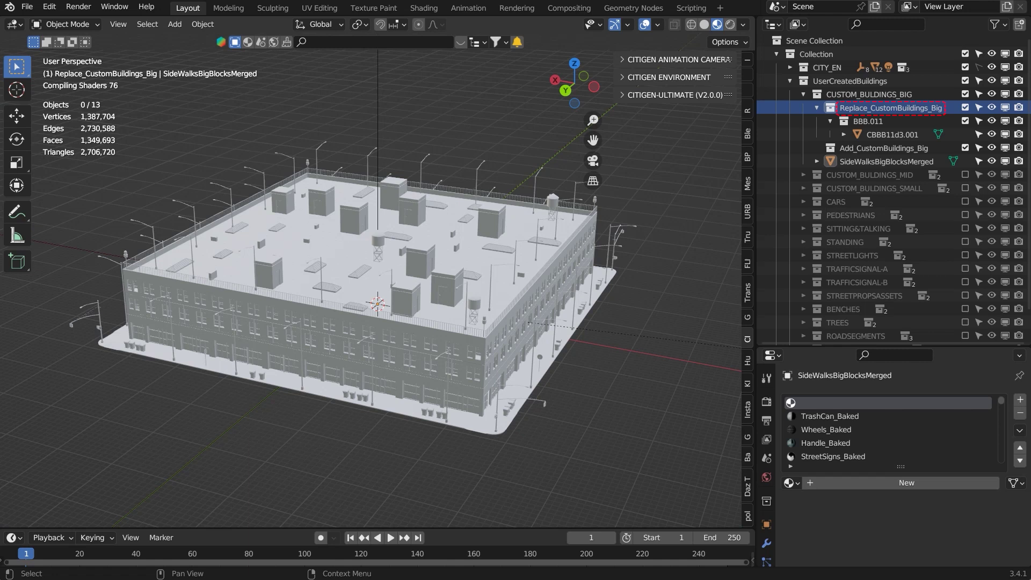
# - Create a sub-collection inside Add_CustomBuildings_Big and move the CBBB11d3.001 building from BBB.011 into it
pyautogui.click(883, 148)
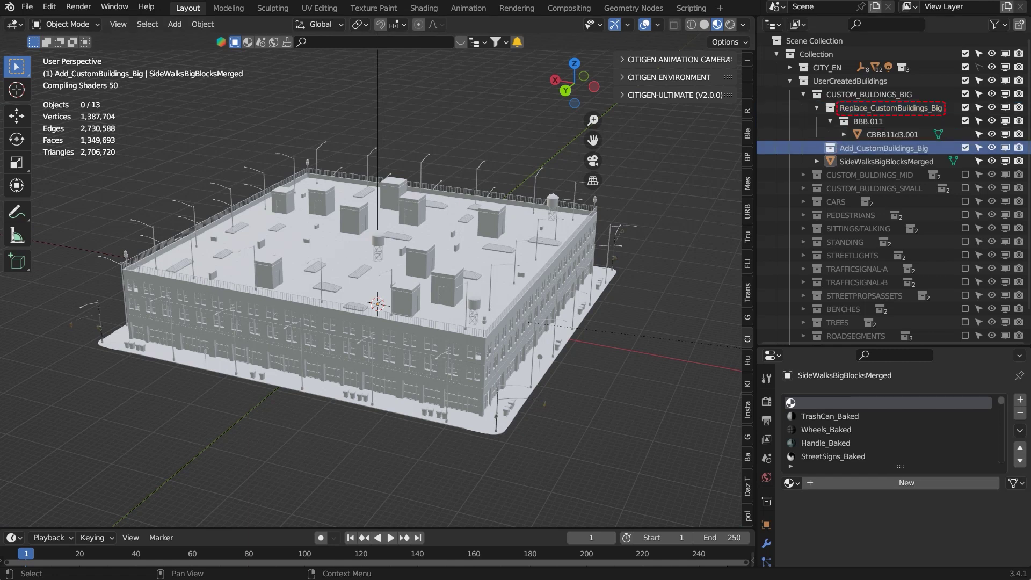
pyautogui.click(1019, 25)
pyautogui.click(896, 161)
pyautogui.click(892, 135)
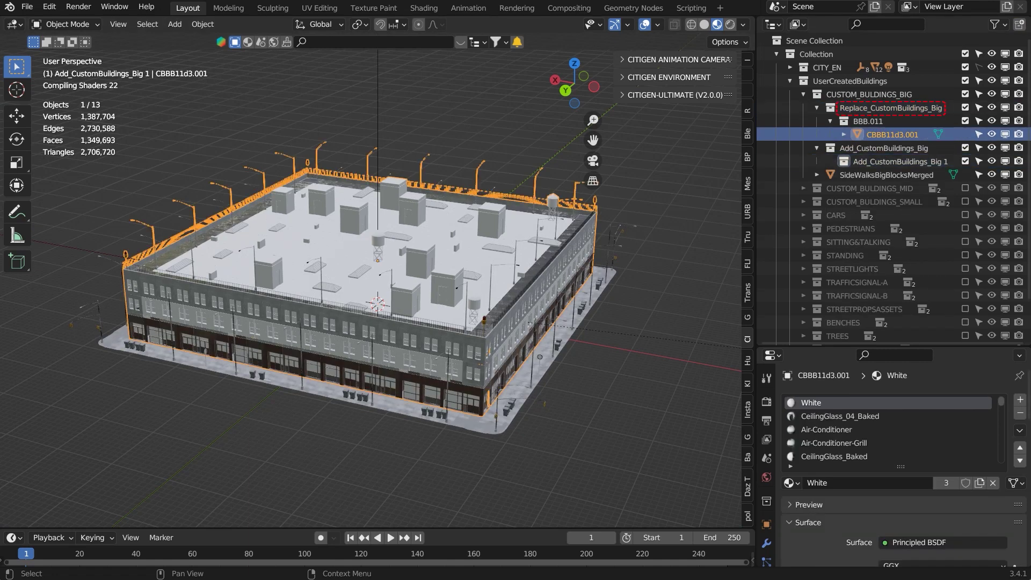
pyautogui.moveTo(892, 135); pyautogui.dragTo(894, 162)
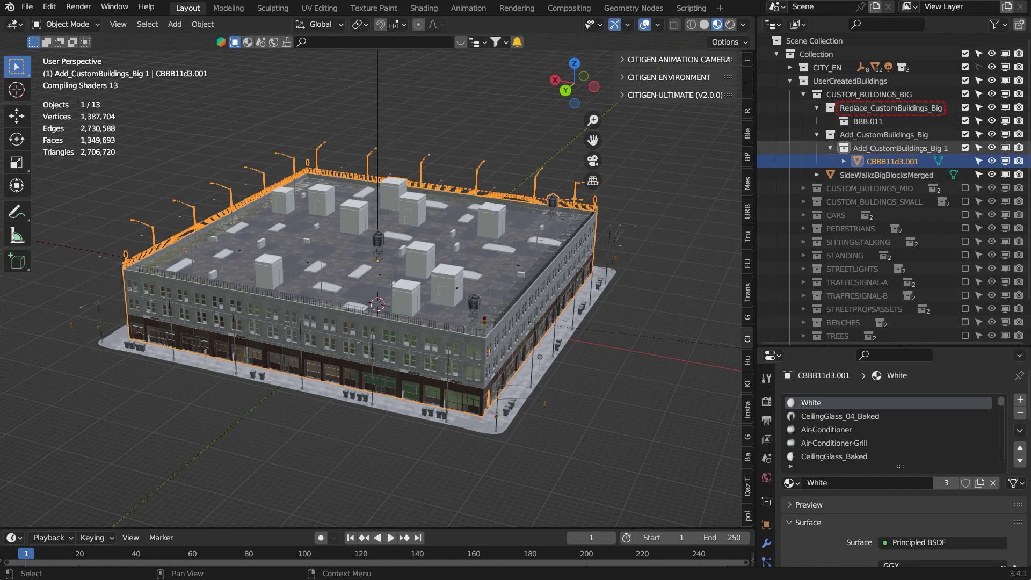
pyautogui.click(884, 135)
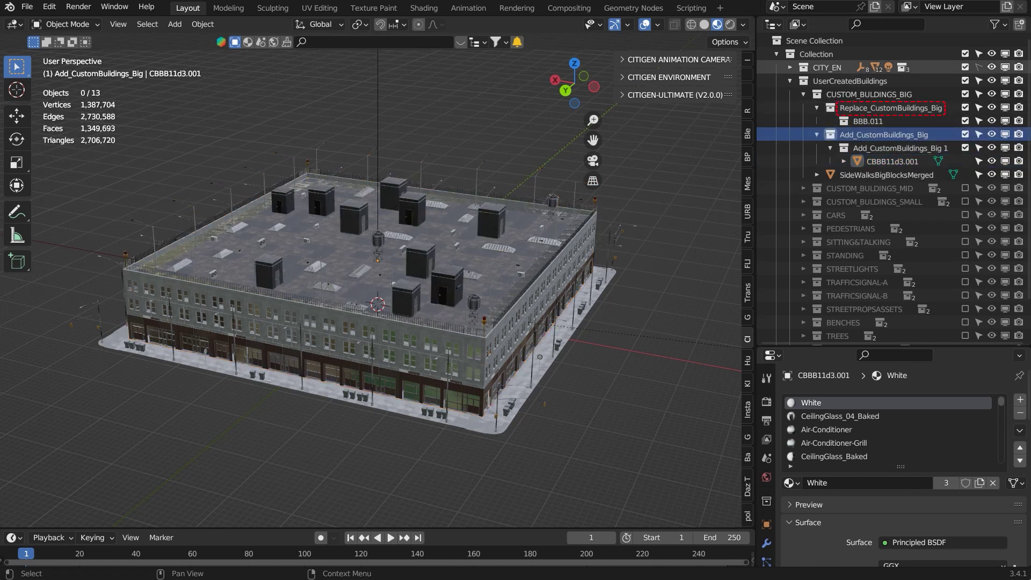
# - Create an Add_CustomBuildings_Big 2 sub-collection inside Add_CustomBuildings_Big and place a duplicate of the CBBB11d3.001 building in it
pyautogui.click(1019, 24)
pyautogui.click(893, 162)
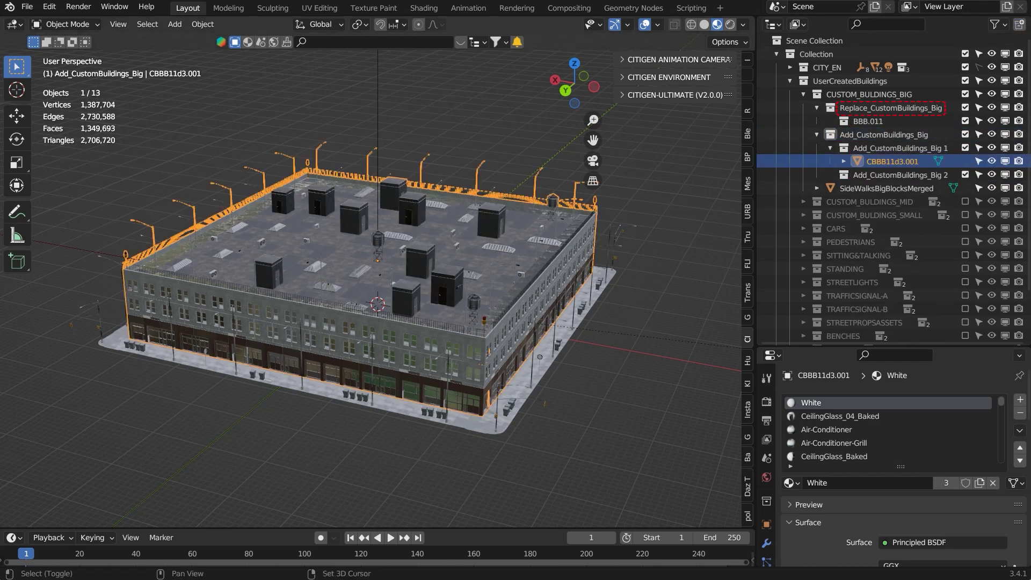
pyautogui.hotkey('shift', 'd')
pyautogui.press('z')
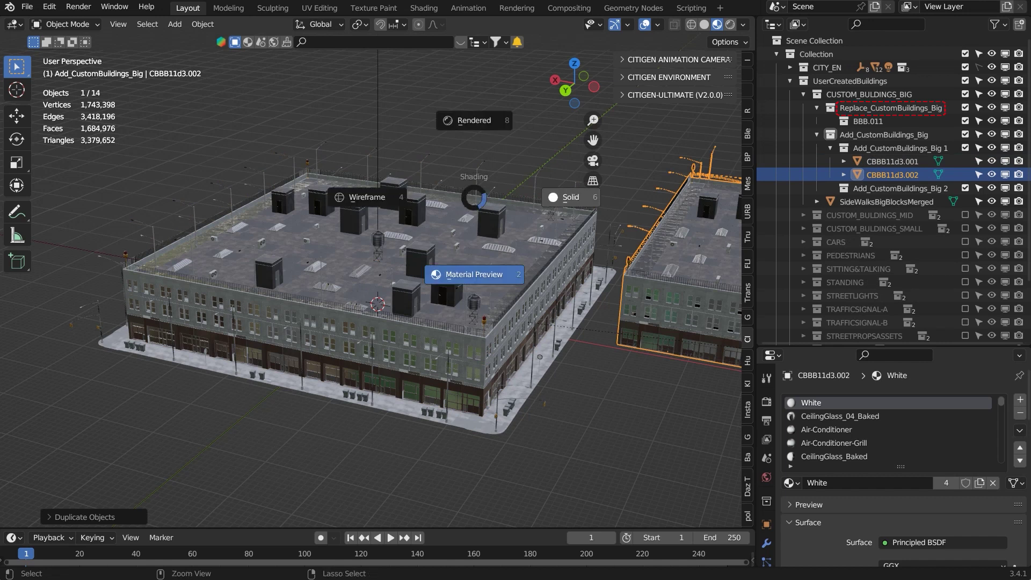
pyautogui.hotkey('ctrl', 'z')
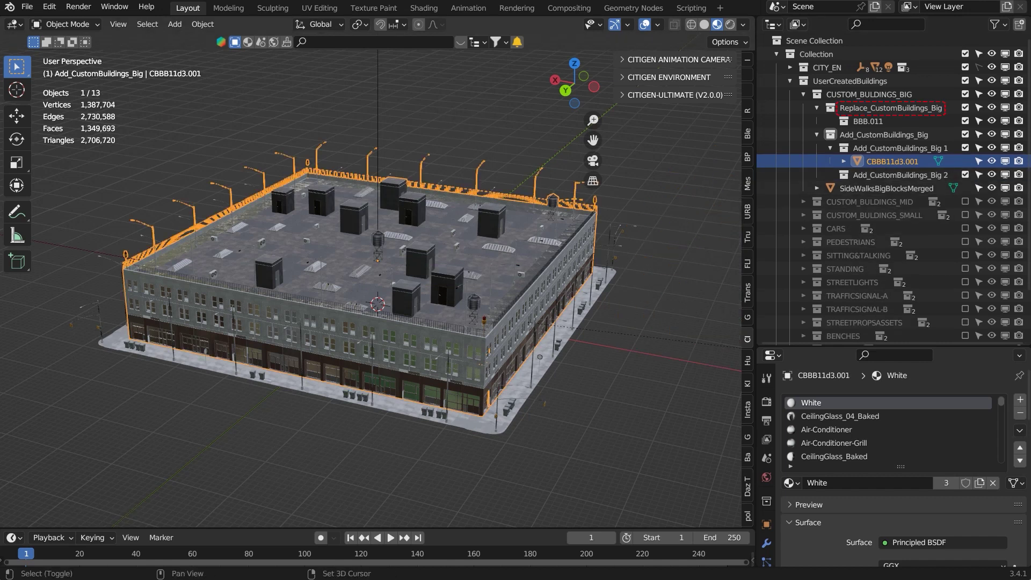
pyautogui.hotkey('ctrl', 'shift', 'z')
pyautogui.hotkey('ctrl', 'shift', 'z')
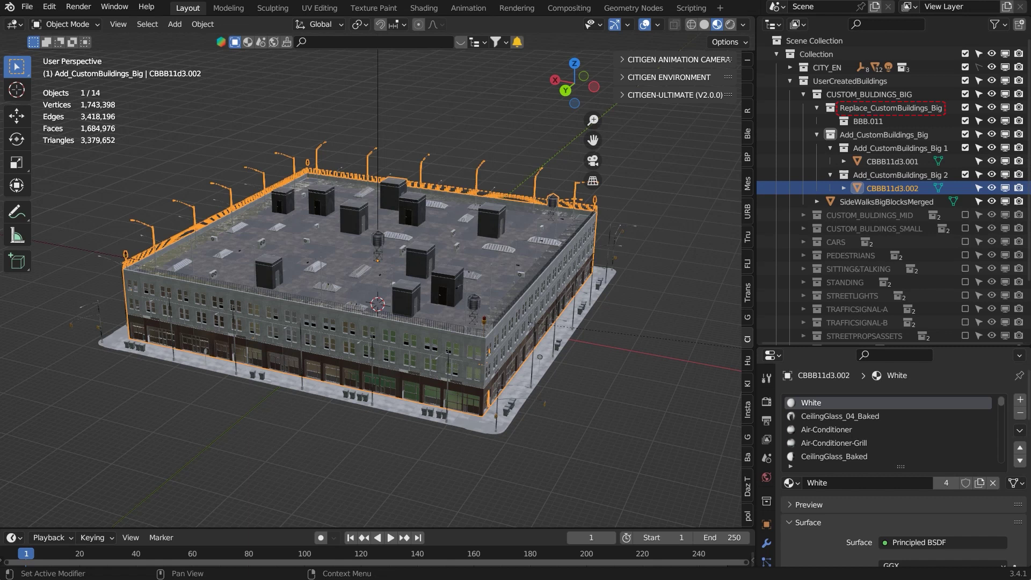
# - Check the two Add_CustomBuildings_Big sub-collections by excluding them and including them again
pyautogui.click(965, 148)
pyautogui.click(964, 161)
pyautogui.click(965, 161)
pyautogui.click(965, 148)
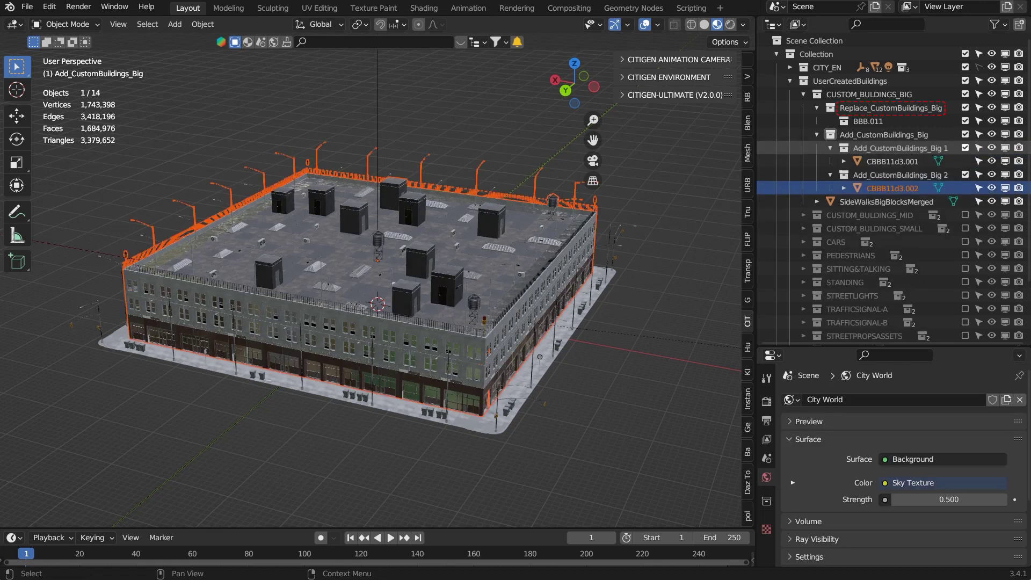
# - Append the CUSTOM_BULDINGS_BIG collection from CustomProps.blend into the Replace_CustomBuildings_Big collection
pyautogui.click(902, 148)
pyautogui.click(893, 108)
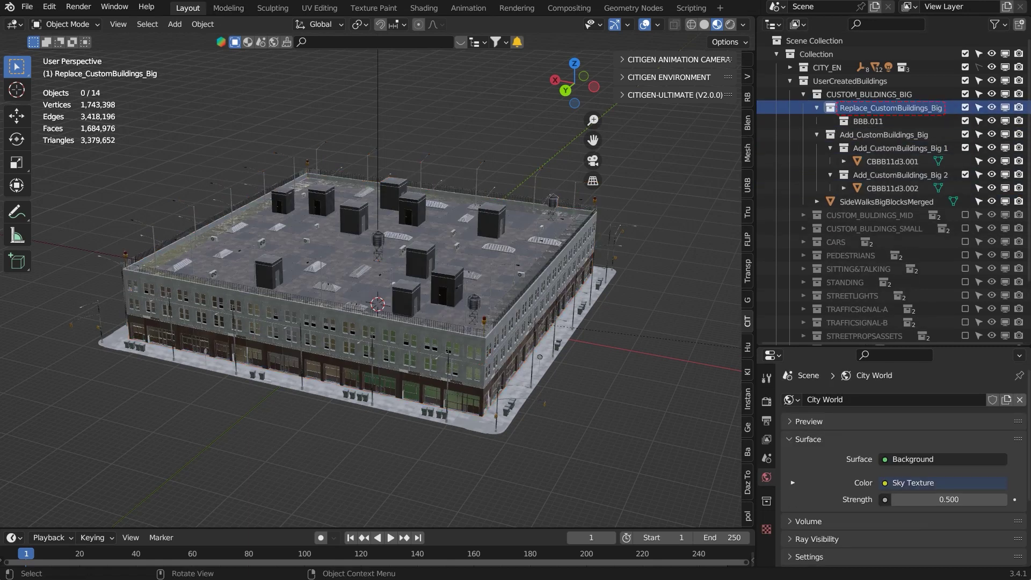
pyautogui.click(27, 7)
pyautogui.click(52, 154)
pyautogui.doubleClick(375, 121)
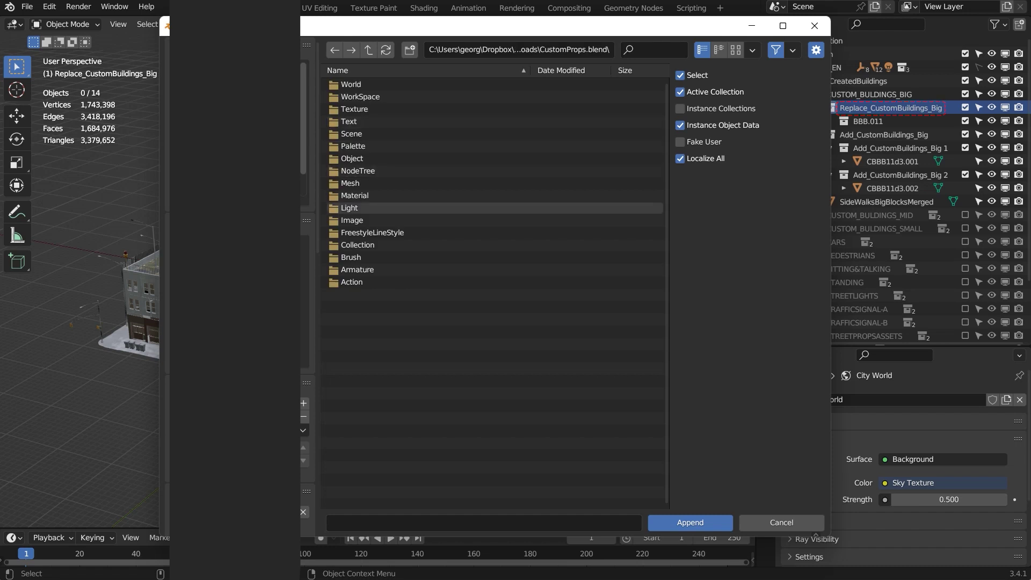
pyautogui.doubleClick(357, 245)
pyautogui.scroll(-15, 375, 133)
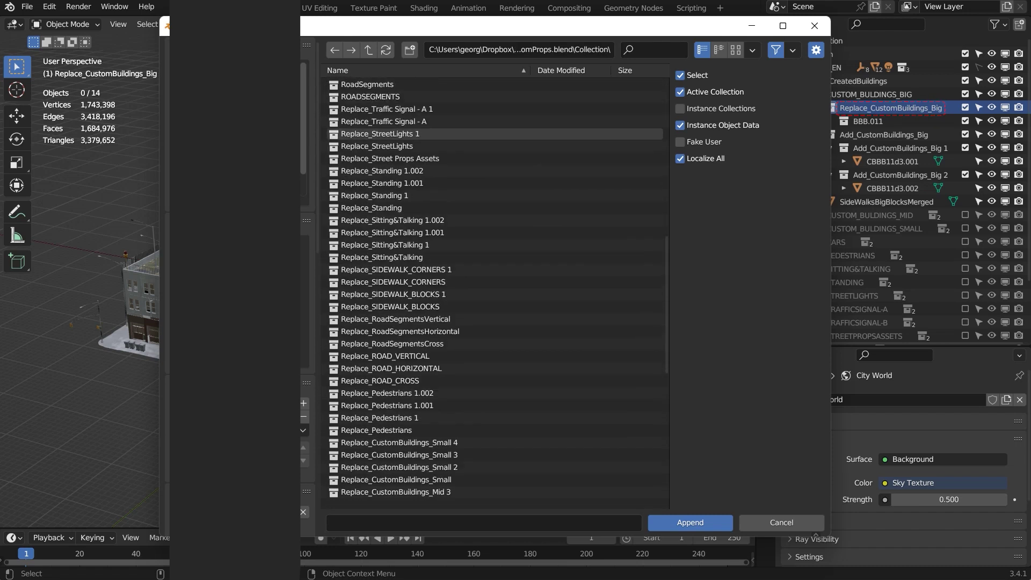
pyautogui.scroll(-10, 376, 215)
pyautogui.click(376, 414)
pyautogui.click(690, 522)
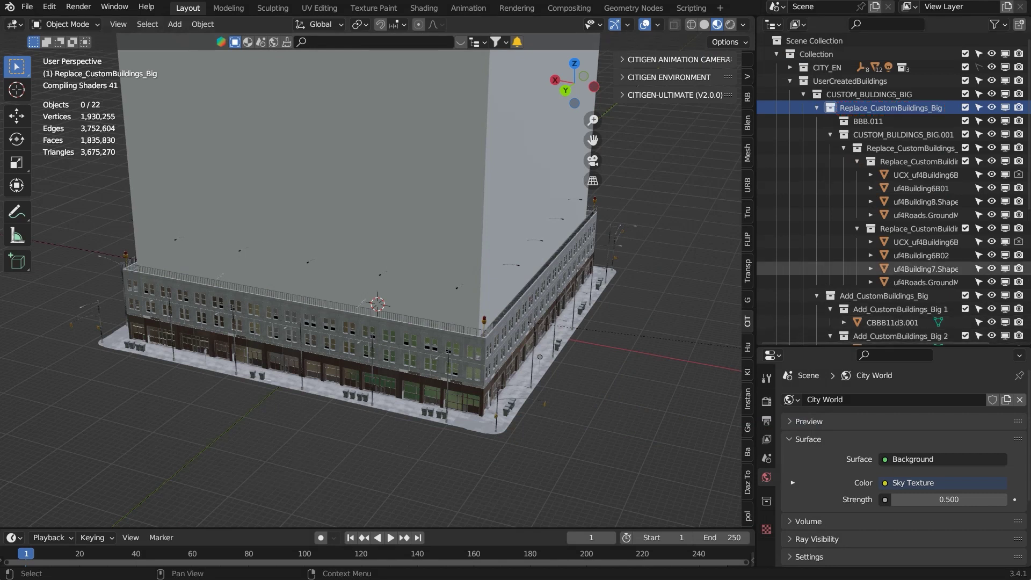
# - Move the two appended Replace_CustomBuildings_Big sub-collections with their uf4 buildings directly into the main Replace_CustomBuildings_Big collection
pyautogui.click(910, 148)
pyautogui.keyDown('shift'); pyautogui.click(924, 282); pyautogui.keyUp('shift')
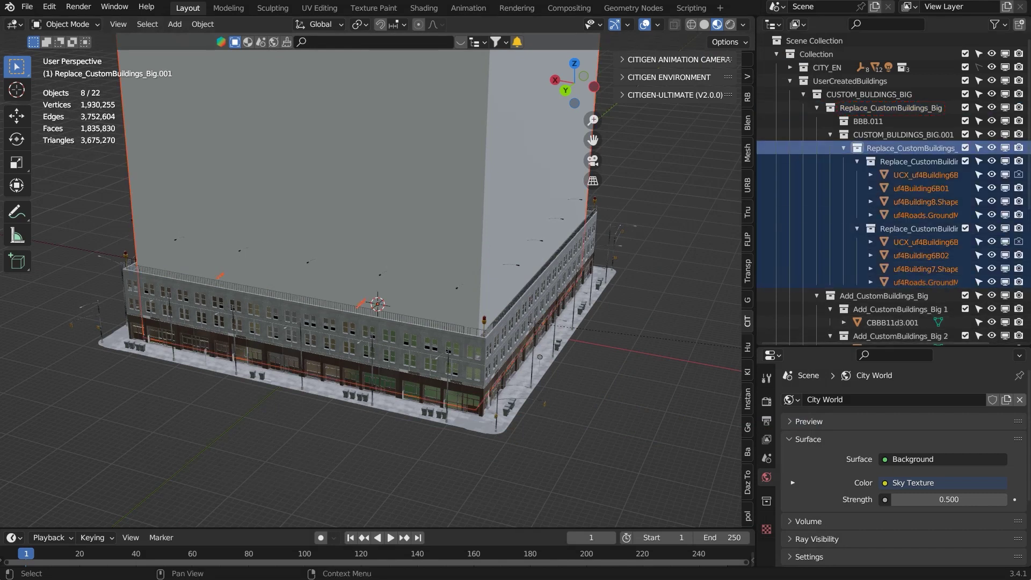
pyautogui.moveTo(886, 122)
pyautogui.mouseDown()
pyautogui.moveTo(889, 142)
pyautogui.moveTo(888, 110)
pyautogui.mouseUp()
# - Delete the BBB.011 and CUSTOM_BULDINGS_BIG.001 collections, including the leftover Replace collection nested in the latter
pyautogui.click(881, 256)
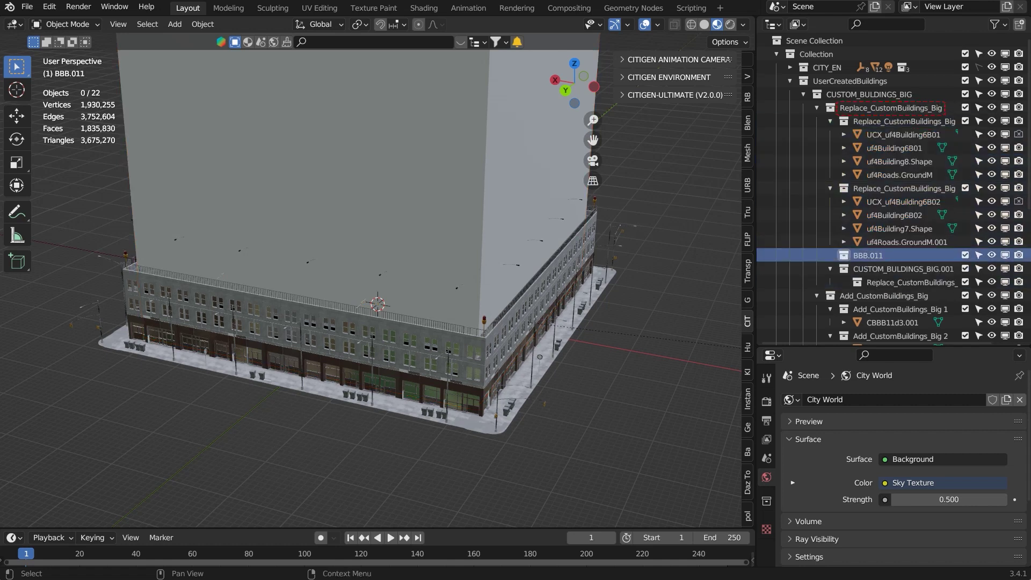
pyautogui.keyDown('shift'); pyautogui.click(872, 282); pyautogui.keyUp('shift')
pyautogui.rightClick(847, 259)
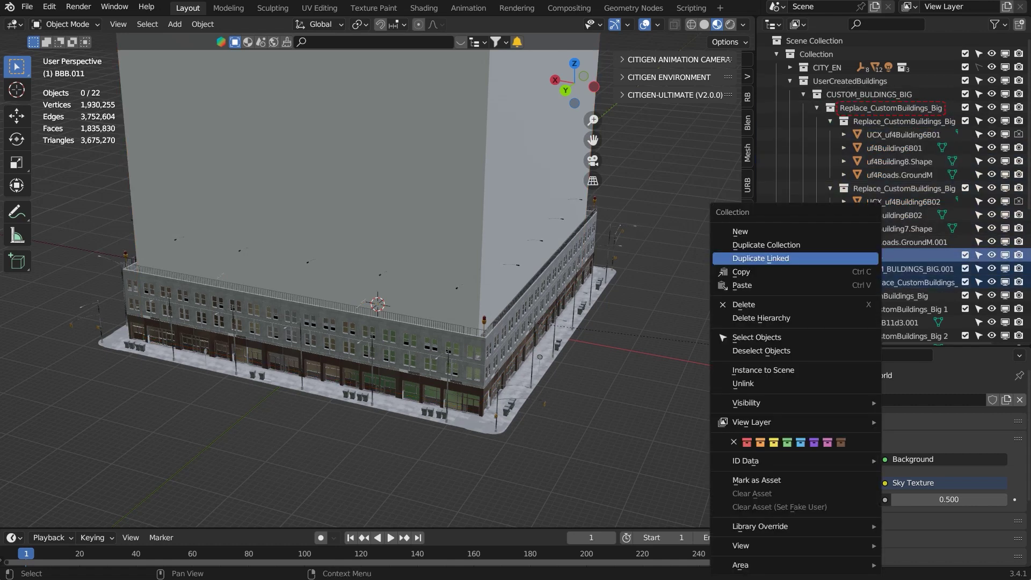
pyautogui.click(832, 314)
pyautogui.click(900, 269)
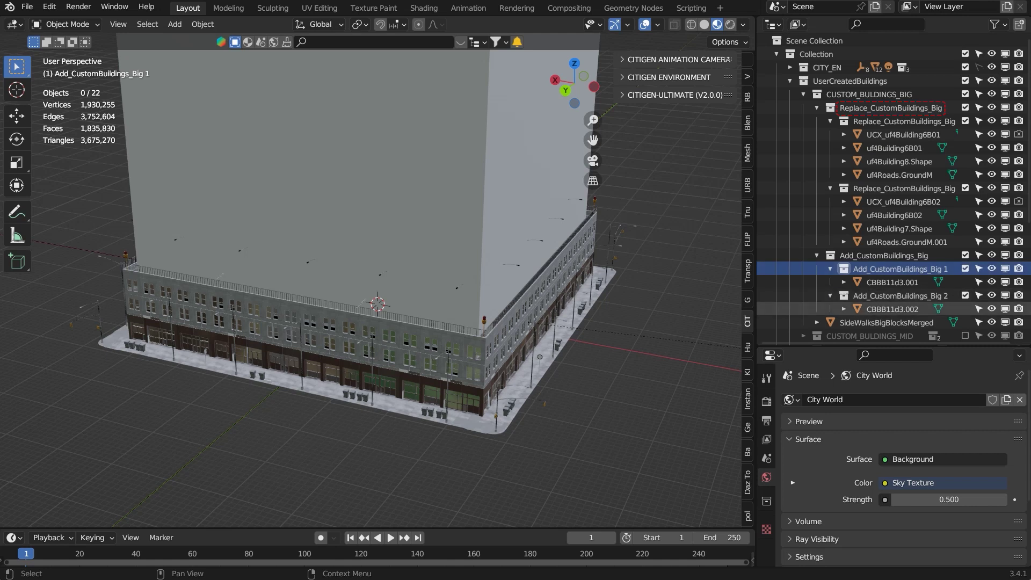
# - Exclude Add_CustomBuildings_Big from the view layer and hide the UCX_uf4Building6B01 and UCX_uf4Building6B02 proxies
pyautogui.click(965, 255)
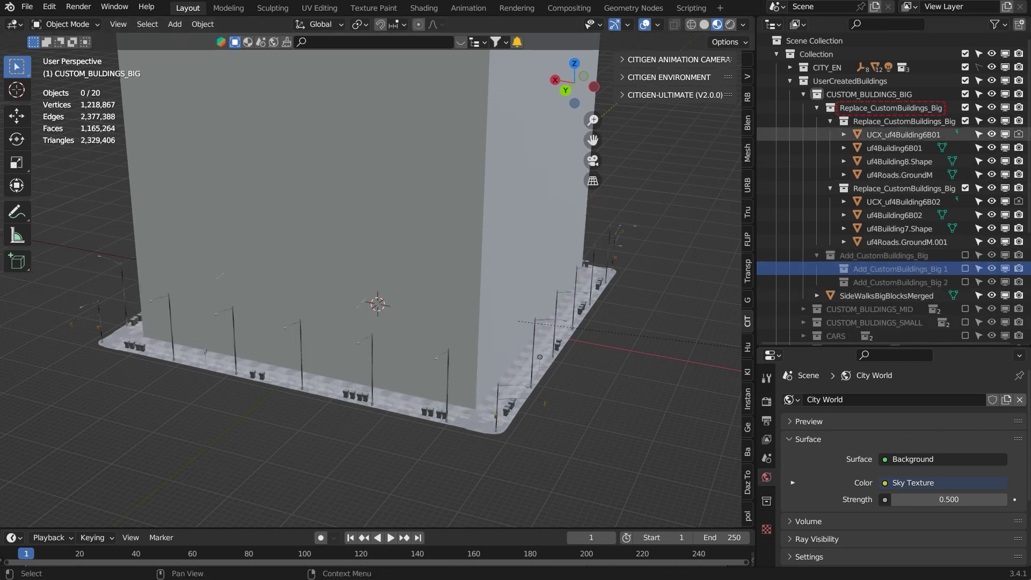
pyautogui.click(991, 134)
pyautogui.click(991, 201)
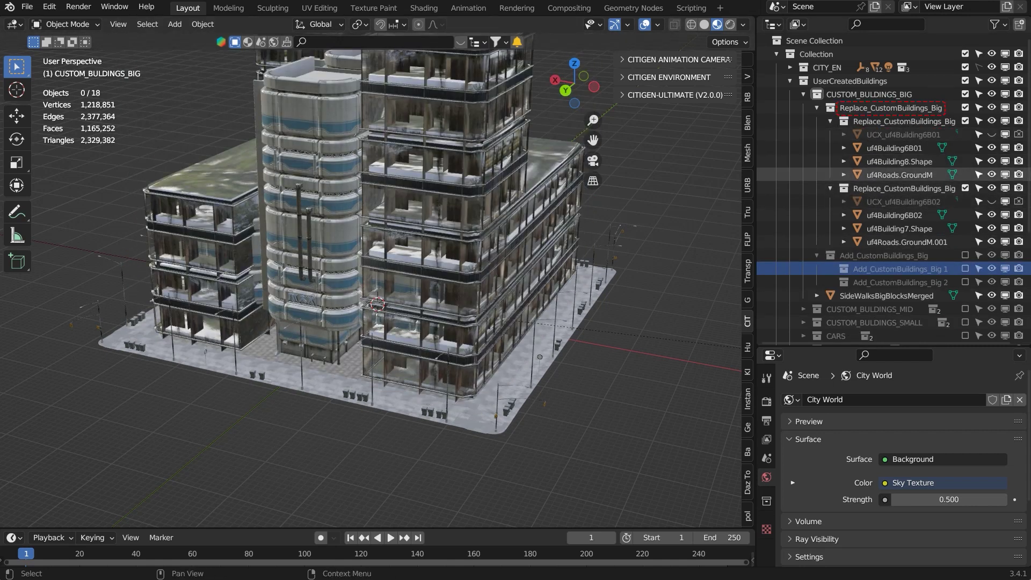
# - Examine the original block and each appended block separately by toggling the Add_CustomBuildings_Big and Replace_CustomBuildings_Big sub-collections and hiding their UCX proxies
pyautogui.click(965, 188)
pyautogui.click(964, 121)
pyautogui.click(965, 148)
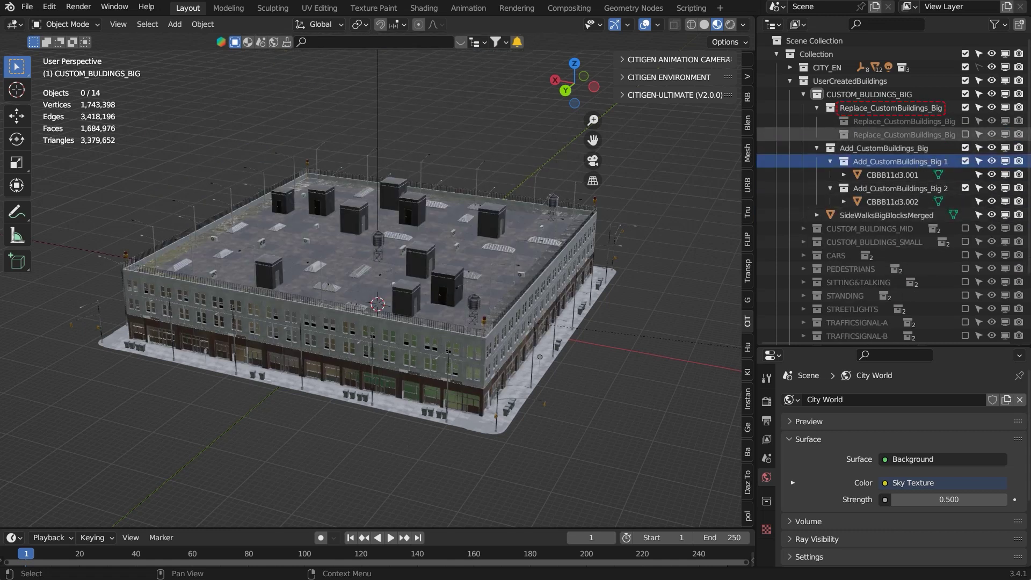
pyautogui.click(965, 148)
pyautogui.click(965, 134)
pyautogui.click(991, 148)
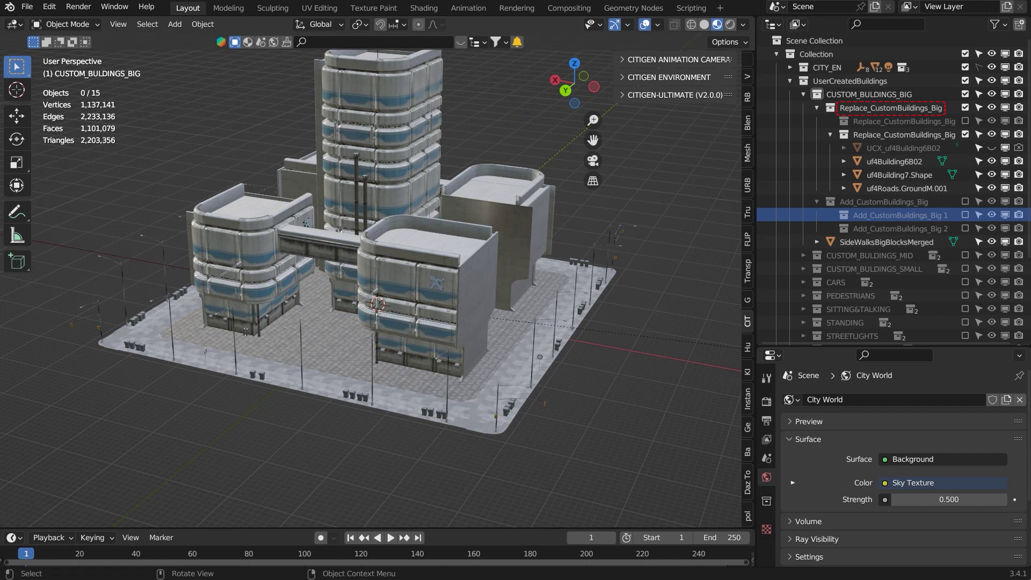
pyautogui.moveTo(456, 269)
pyautogui.mouseDown(button='middle')
pyautogui.moveTo(585, 264)
pyautogui.moveTo(461, 271)
pyautogui.moveTo(534, 265)
pyautogui.moveTo(594, 341)
pyautogui.moveTo(454, 279)
pyautogui.mouseUp(button='middle')
pyautogui.click(965, 121)
pyautogui.click(965, 188)
pyautogui.click(991, 134)
# - Apply Shade Flat to uf4Building8.Shape and select the uf4Building6B01 building on the same block
pyautogui.click(454, 279)
pyautogui.click(202, 24)
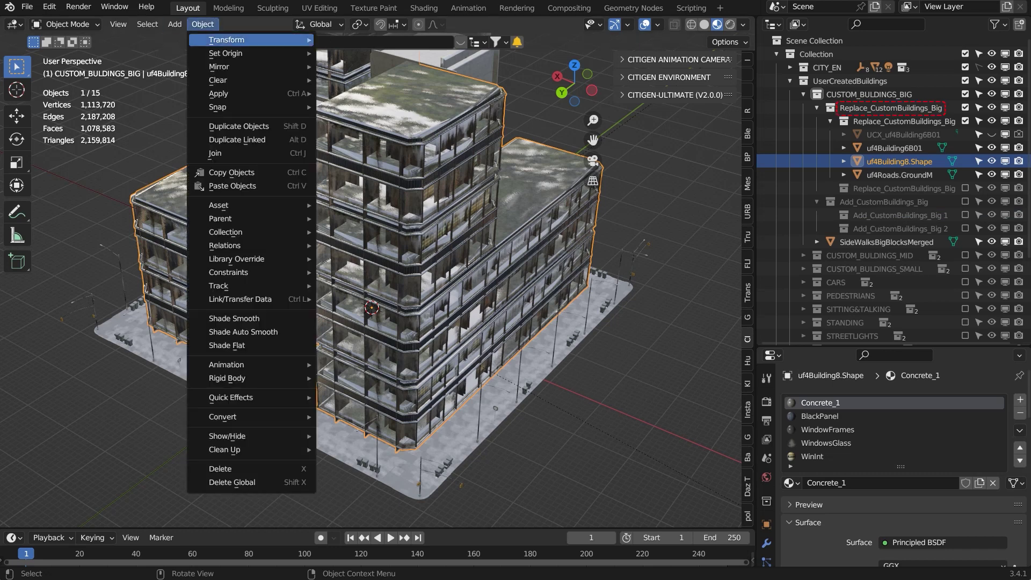
pyautogui.click(236, 345)
pyautogui.moveTo(343, 301)
pyautogui.mouseDown(button='middle')
pyautogui.moveTo(403, 275)
pyautogui.moveTo(443, 302)
pyautogui.moveTo(222, 294)
pyautogui.mouseUp(button='middle')
pyautogui.click(444, 141)
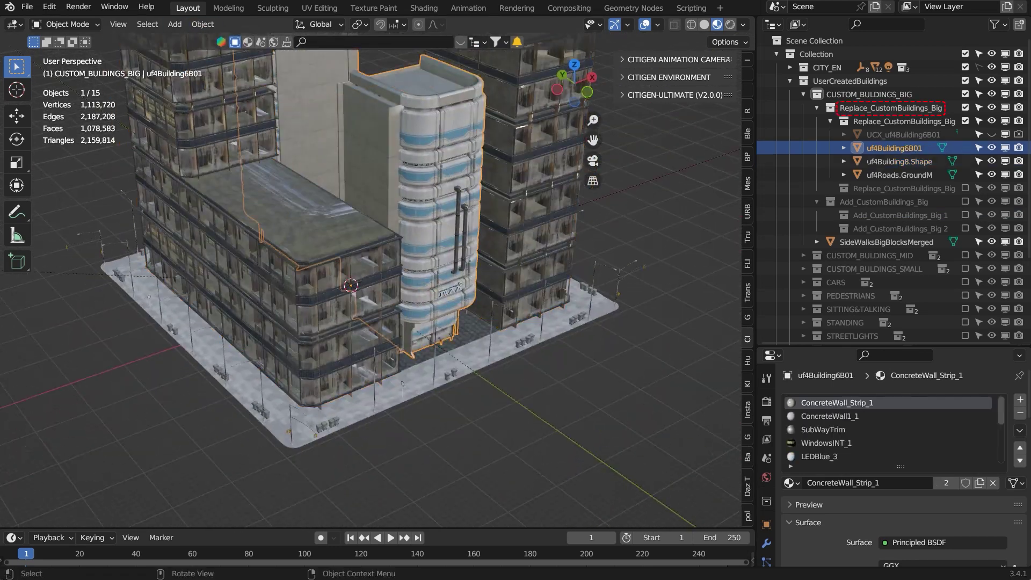
pyautogui.moveTo(484, 295); pyautogui.dragTo(553, 266, button='middle')
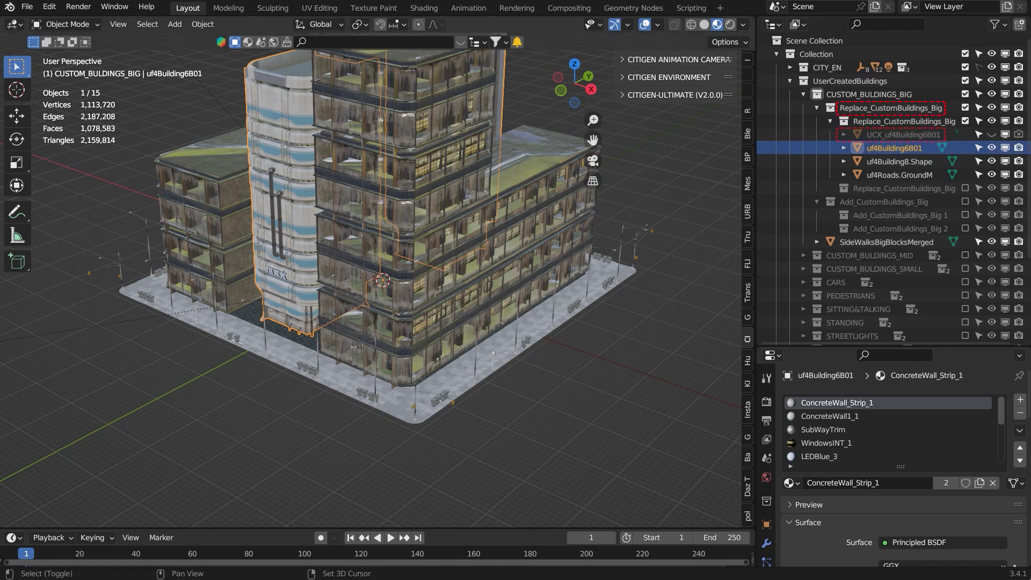
# - Compare the UCX_uf4Building6B01 proxy with the uf4Building6B01 building in Wireframe shading, then return to Material Preview
pyautogui.keyDown('shift'); pyautogui.moveTo(424, 242); pyautogui.dragTo(430, 316, button='middle'); pyautogui.keyUp('shift')
pyautogui.scroll(-1, 430, 315)
pyautogui.click(992, 134)
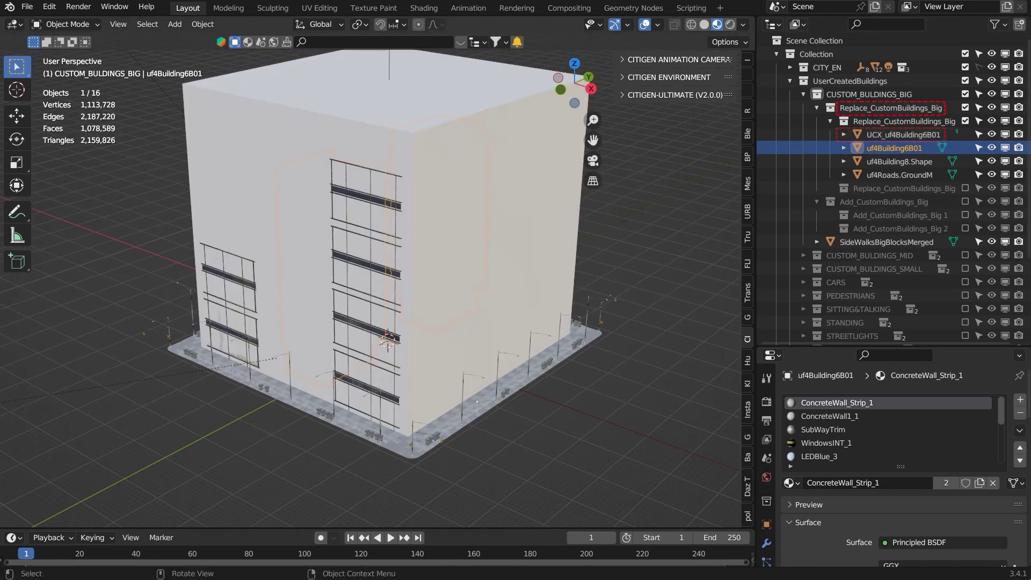
pyautogui.click(451, 258)
pyautogui.click(692, 24)
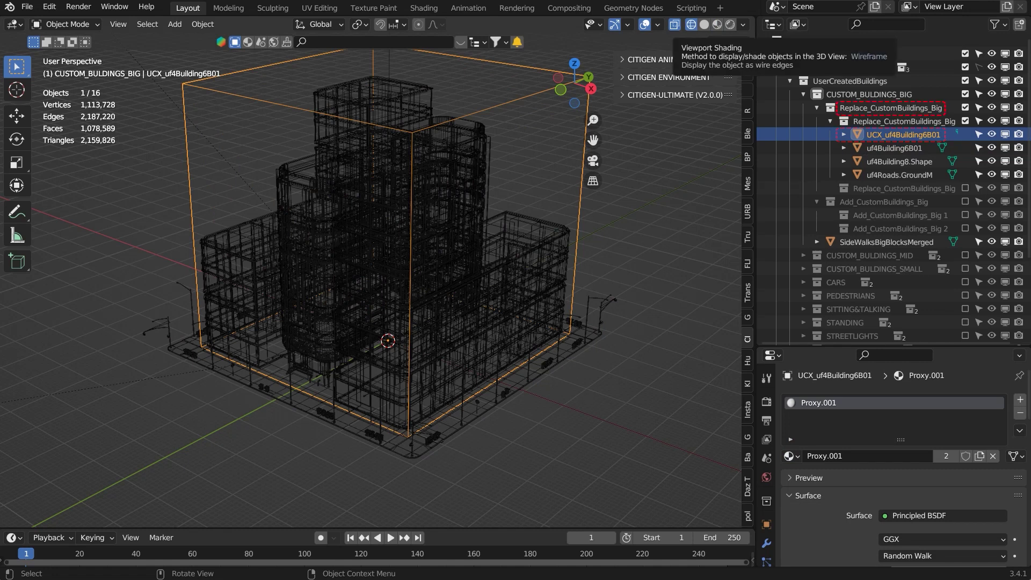
pyautogui.click(894, 148)
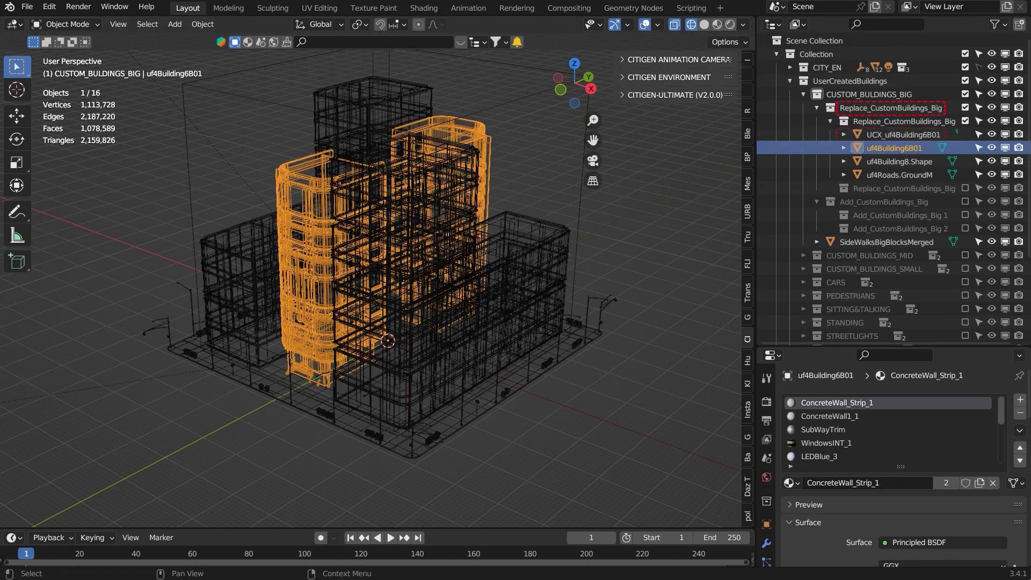
pyautogui.click(903, 135)
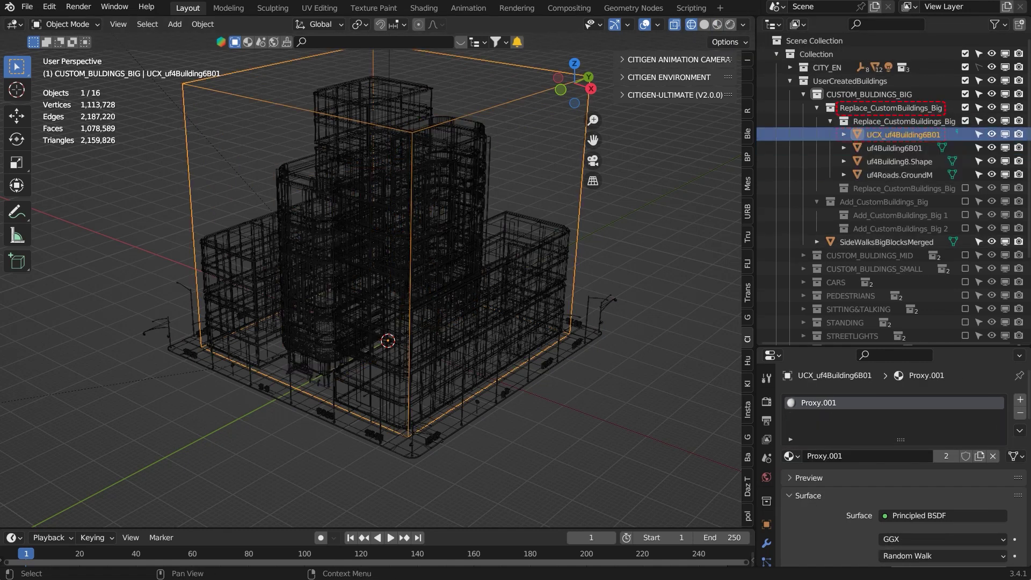
pyautogui.click(717, 24)
# - Include the second Replace_CustomBuildings_Big sub-collection in the view layer and hide its UCX_uf4Building6B02 proxy
pyautogui.click(965, 188)
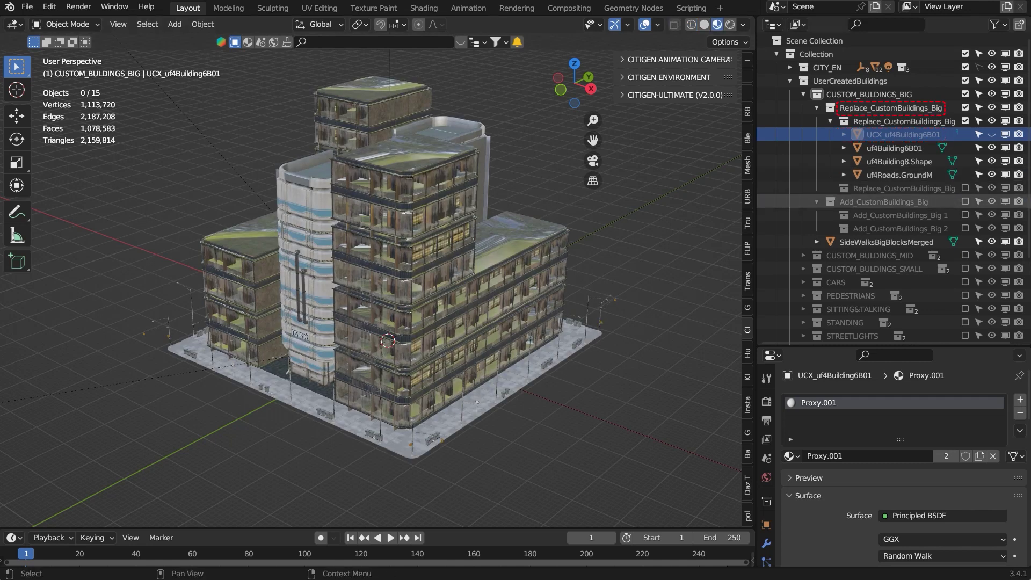
pyautogui.click(991, 202)
# - Delete the Add_CustomBuildings_Big collection with its two sub-collections and the SideWalksBigBlocksMerged object
pyautogui.scroll(-3, 987, 204)
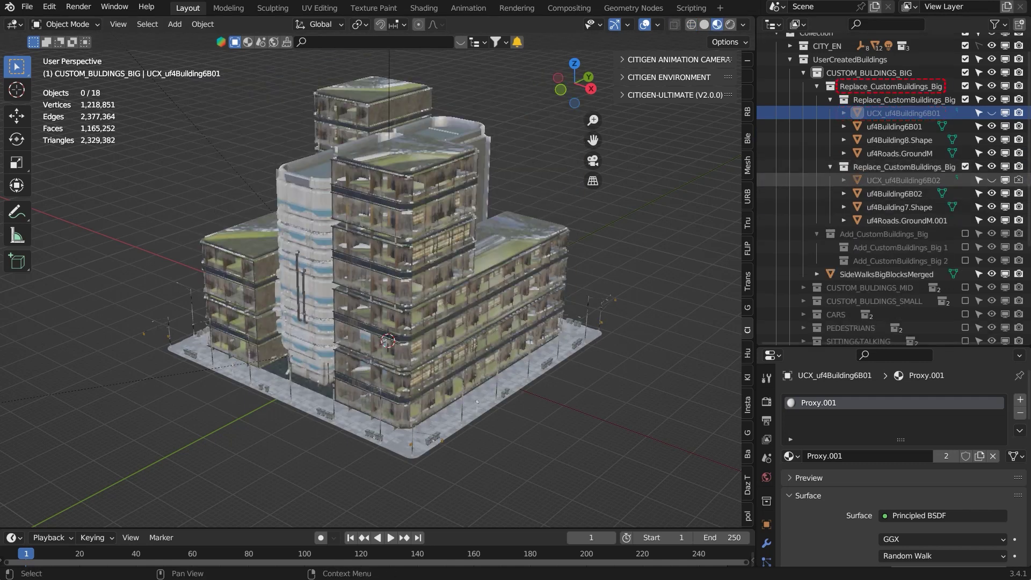
pyautogui.click(892, 191)
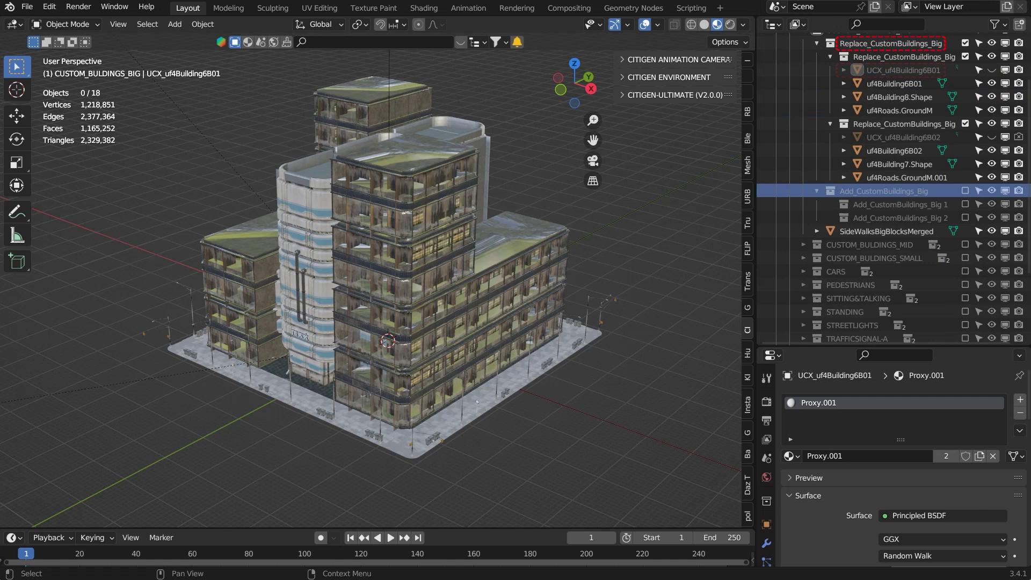
pyautogui.keyDown('shift'); pyautogui.click(892, 231); pyautogui.keyUp('shift')
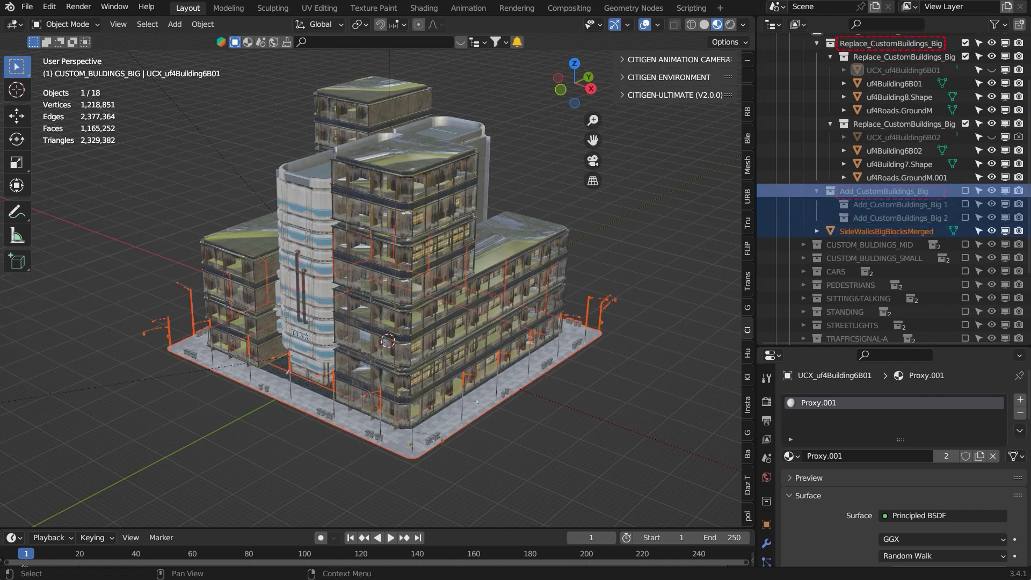
pyautogui.rightClick(859, 191)
pyautogui.click(821, 190)
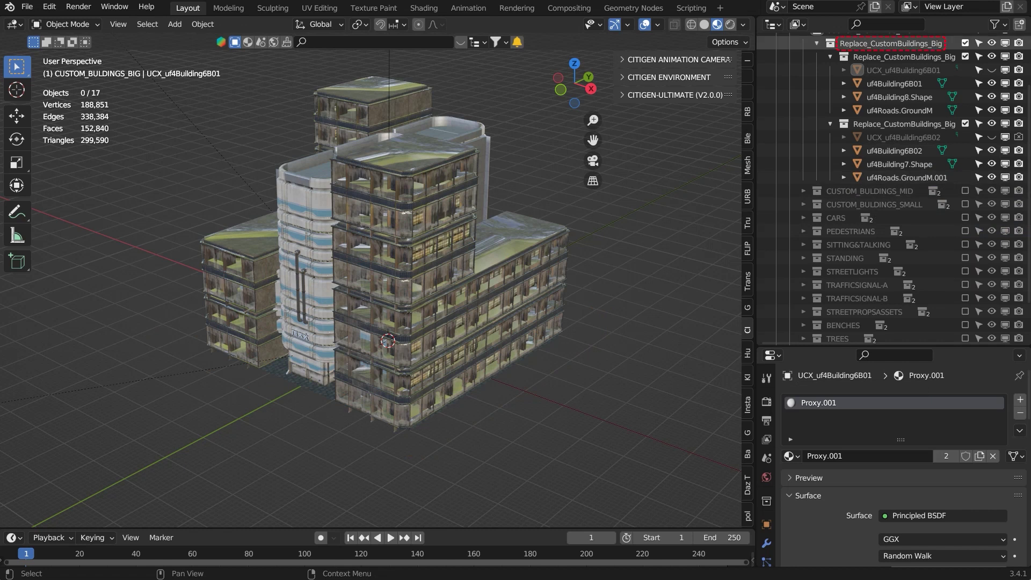
# - Expand and include CUSTOM_BULDINGS_MID in the view layer and exclude CUSTOM_BULDINGS_BIG
pyautogui.scroll(3, 891, 53)
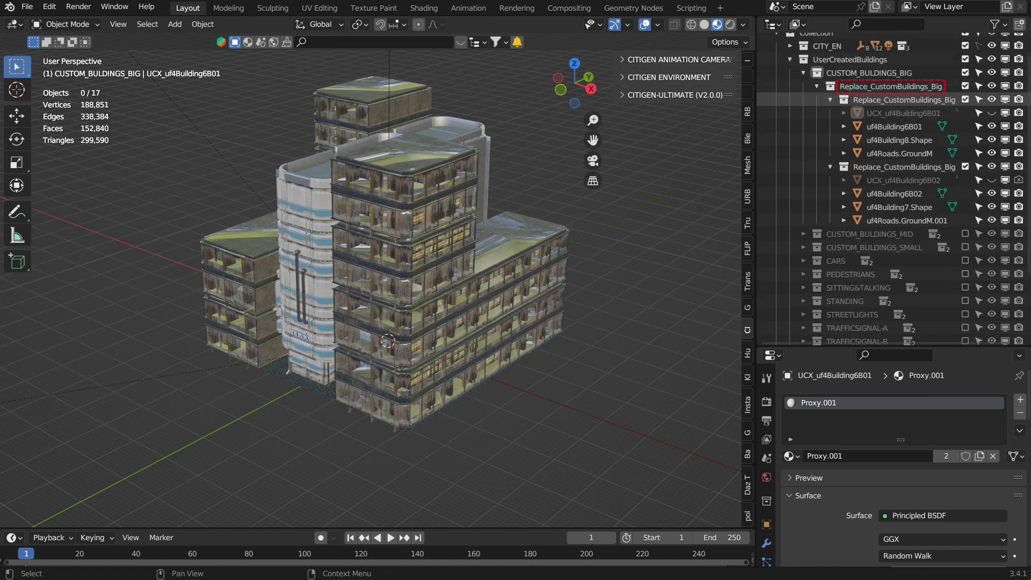
pyautogui.click(803, 234)
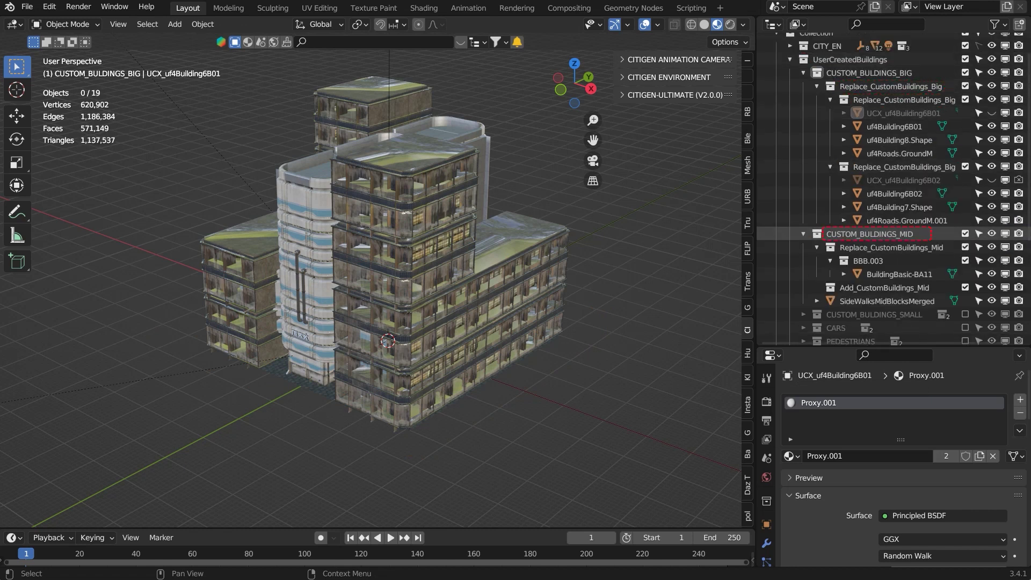
pyautogui.click(965, 72)
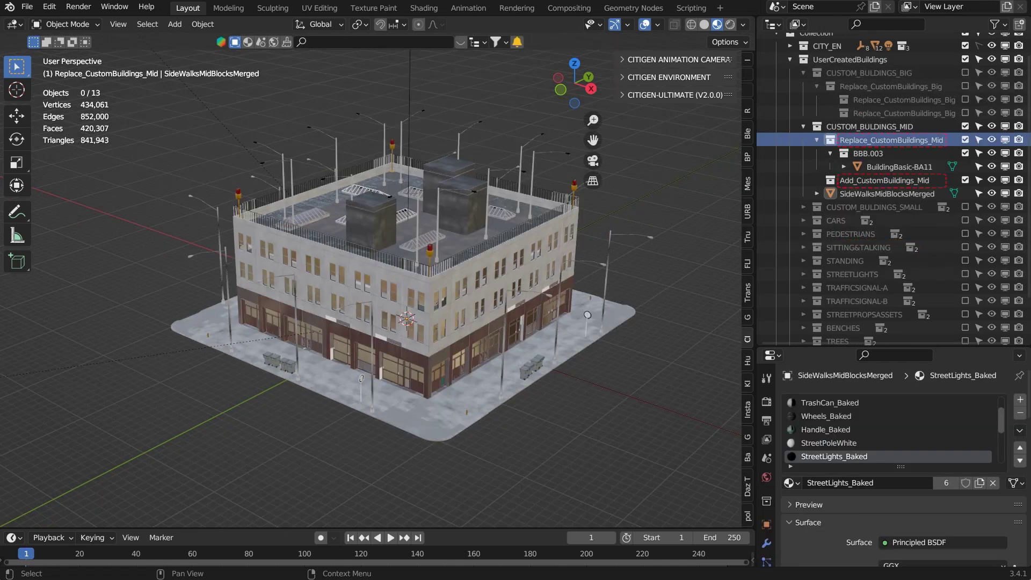
# - Delete the Add_CustomBuildings_Mid collection from CUSTOM_BULDINGS_MID
pyautogui.click(883, 181)
pyautogui.rightClick(884, 180)
pyautogui.click(884, 177)
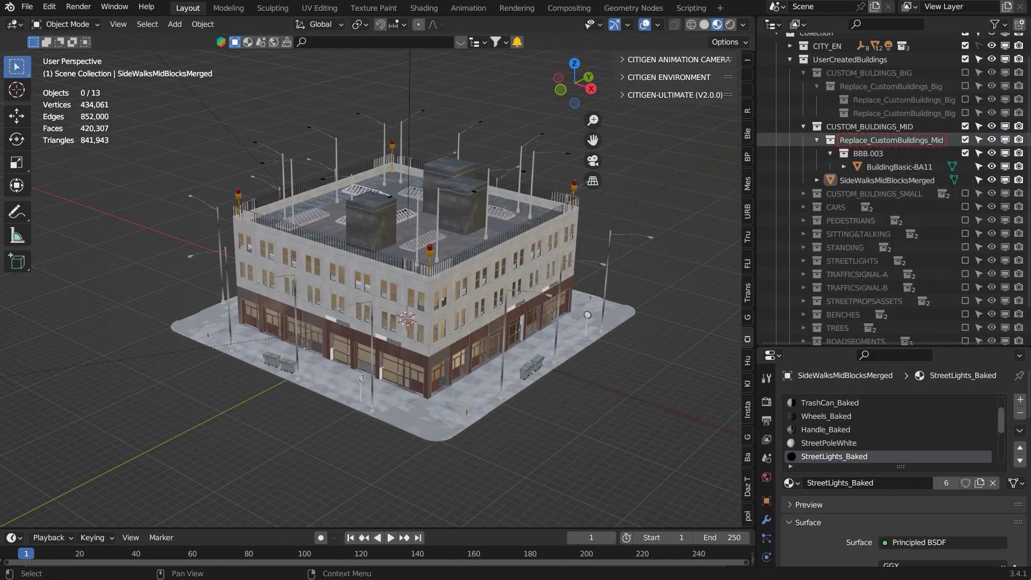
# - Append the CUSTOM_BULDINGS_MID collection from the props blend file into Replace_CustomBuildings_Mid
pyautogui.click(27, 7)
pyautogui.click(48, 156)
pyautogui.scroll(-20, 515, 275)
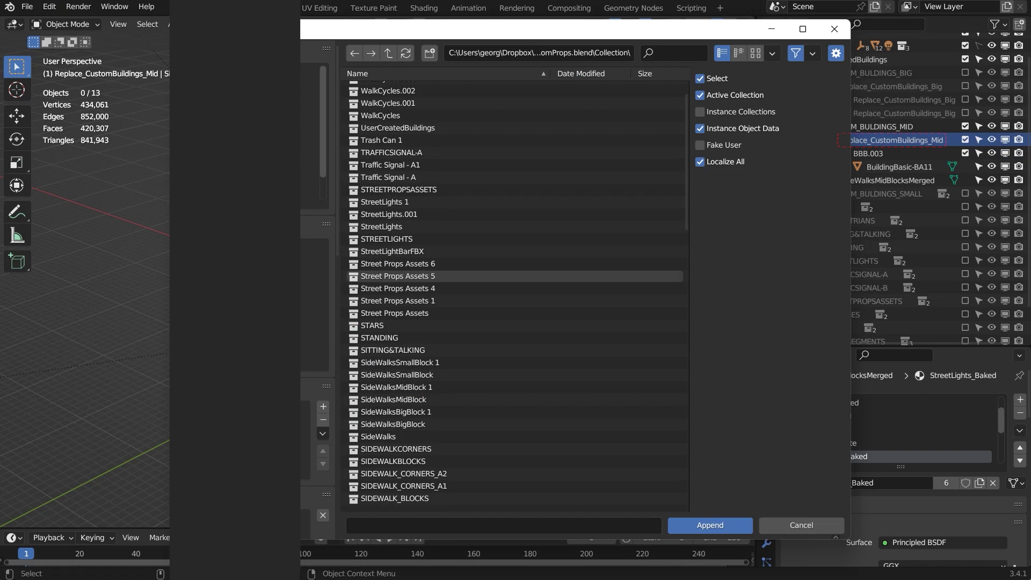
pyautogui.scroll(-8, 408, 384)
pyautogui.click(392, 387)
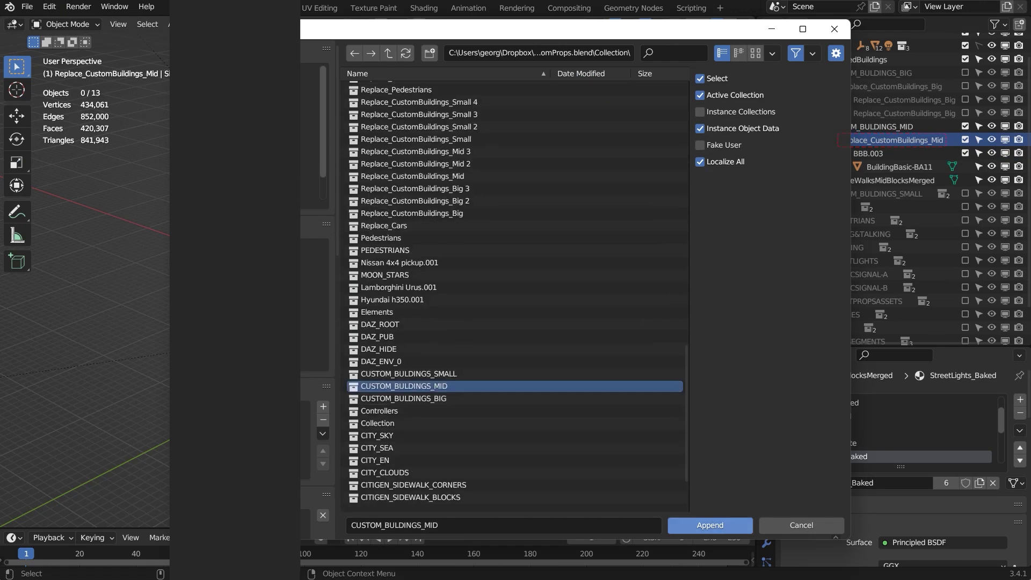
pyautogui.click(710, 525)
# - Move the appended Replace_CustomBuildings_Mid 2 and Mid 3 sub-collections with their objects directly under the original Replace_CustomBuildings_Mid collection
pyautogui.click(904, 207)
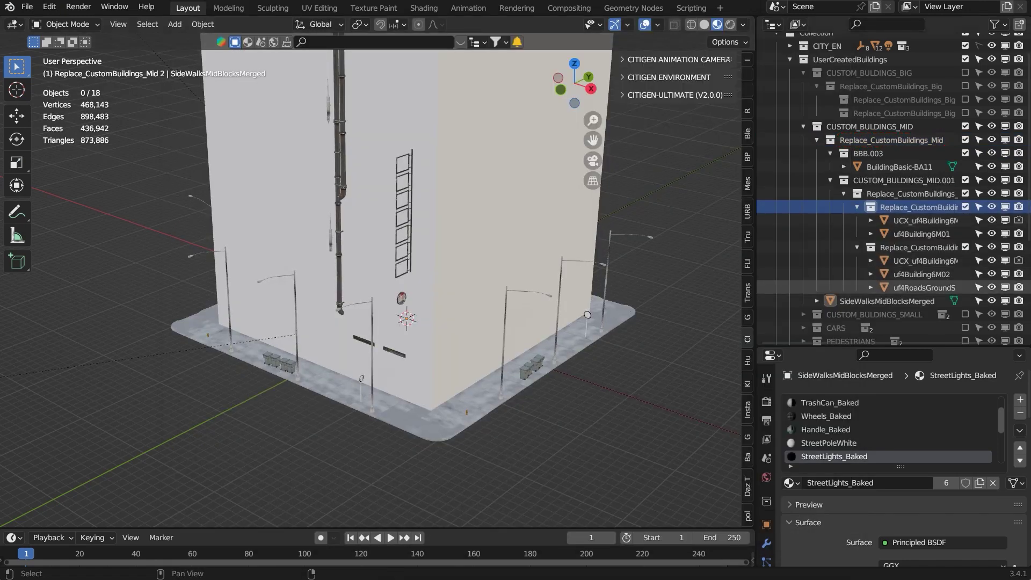
pyautogui.keyDown('shift'); pyautogui.click(913, 288); pyautogui.keyUp('shift')
pyautogui.moveTo(903, 208); pyautogui.dragTo(886, 145)
pyautogui.scroll(-2, 887, 183)
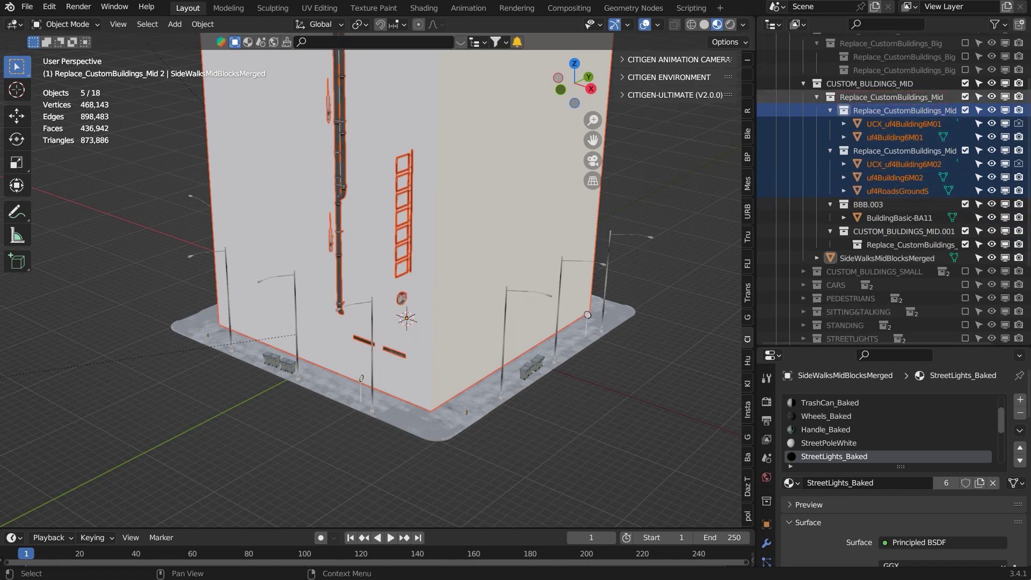
# - Delete the BBB.003 collection with its building and the leftover CUSTOM_BULDINGS_MID.001 collection from Replace_CustomBuildings_Mid
pyautogui.click(876, 204)
pyautogui.rightClick(838, 233)
pyautogui.click(837, 233)
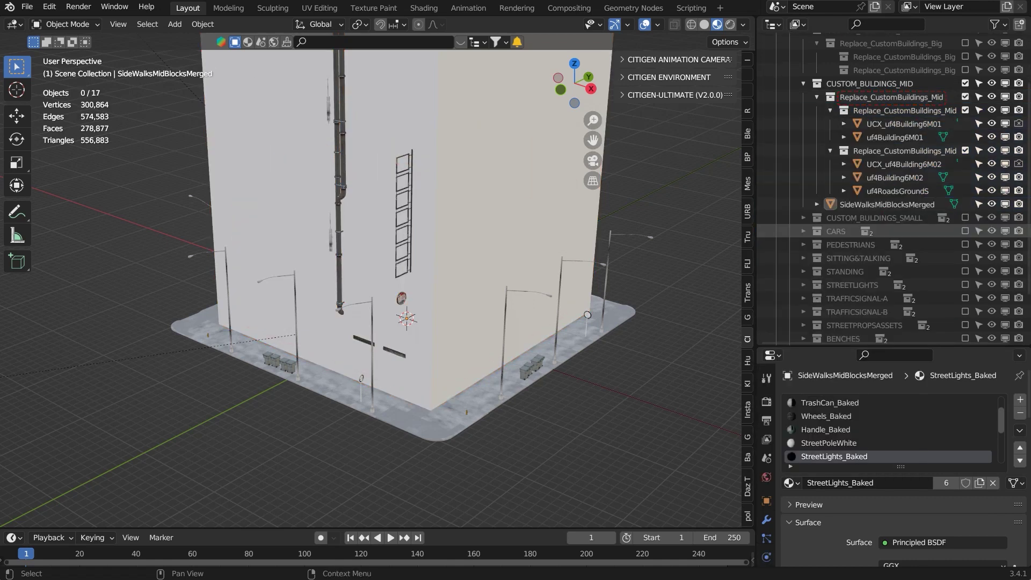
# - Hide the UCX_uf4Building6M01 and UCX_uf4Building6M02 proxies and exclude Replace_CustomBuildings_Mid 3 from the view layer
pyautogui.click(991, 123)
pyautogui.click(991, 163)
pyautogui.scroll(-2, 472, 301)
pyautogui.moveTo(472, 300); pyautogui.dragTo(469, 382, button='middle')
pyautogui.click(965, 151)
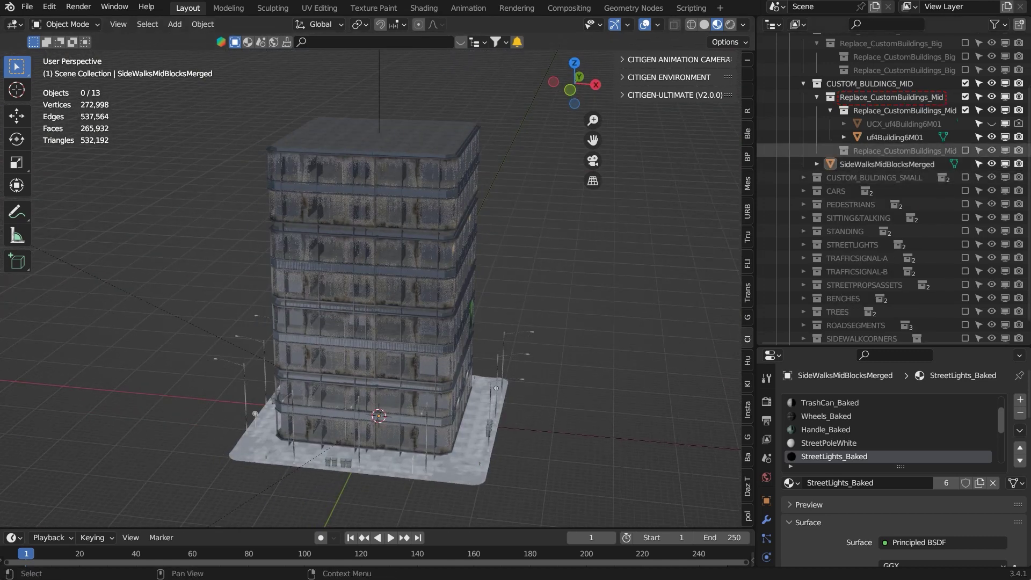
# - Include Replace_CustomBuildings_Mid 3 in the view layer instead of Mid 2 and hide its UCX_uf4Building6M02 proxy
pyautogui.click(965, 150)
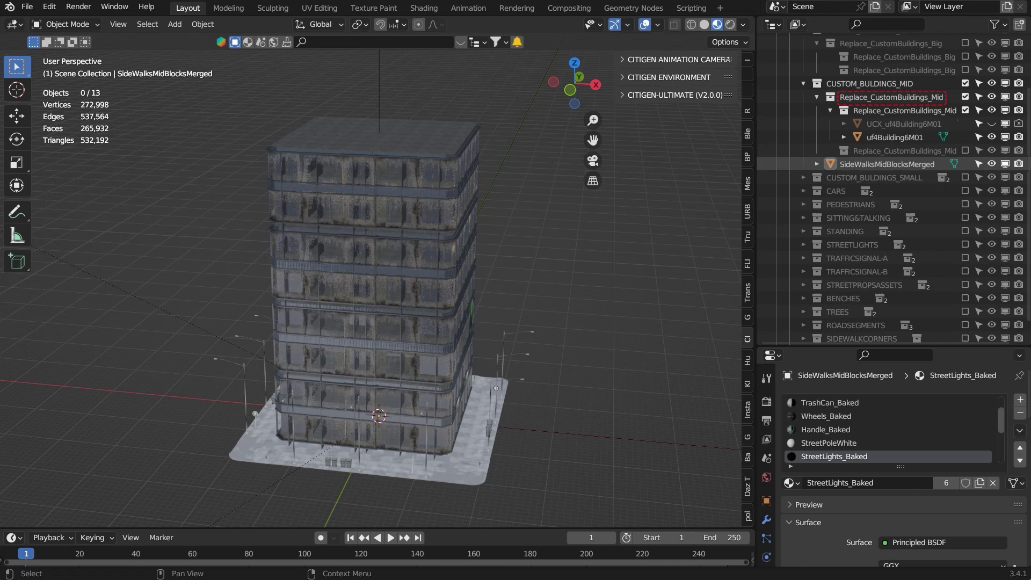
pyautogui.click(964, 110)
pyautogui.click(992, 144)
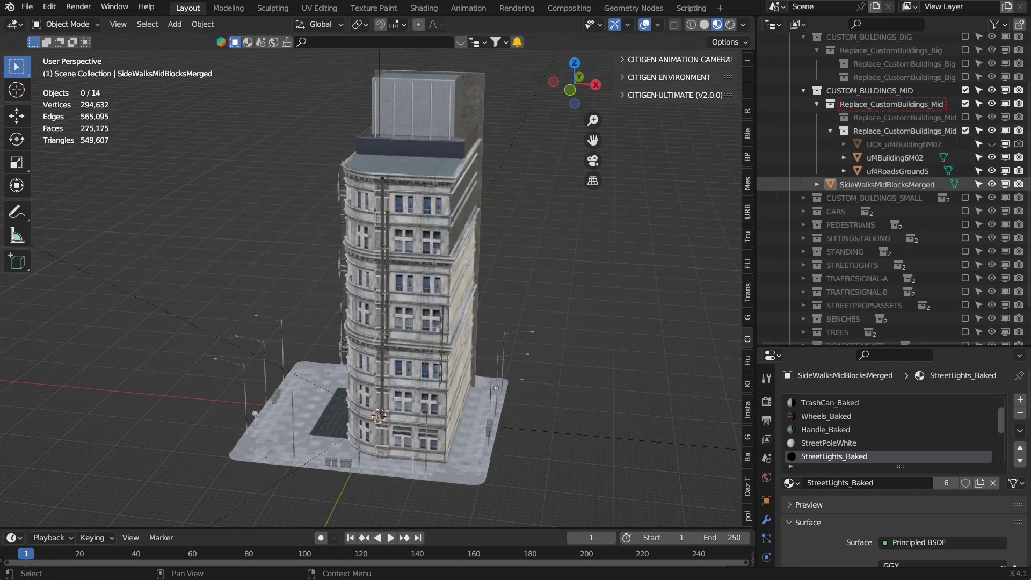
# - Examine the uf4Building6M02 building from several sides, including its rooftop mesh in Edit Mode
pyautogui.moveTo(484, 301); pyautogui.dragTo(599, 301, button='middle')
pyautogui.moveTo(419, 270); pyautogui.dragTo(491, 266, button='middle')
pyautogui.scroll(2, 491, 266)
pyautogui.keyDown('shift'); pyautogui.moveTo(491, 215); pyautogui.dragTo(439, 505, button='middle'); pyautogui.keyUp('shift')
pyautogui.click(379, 370)
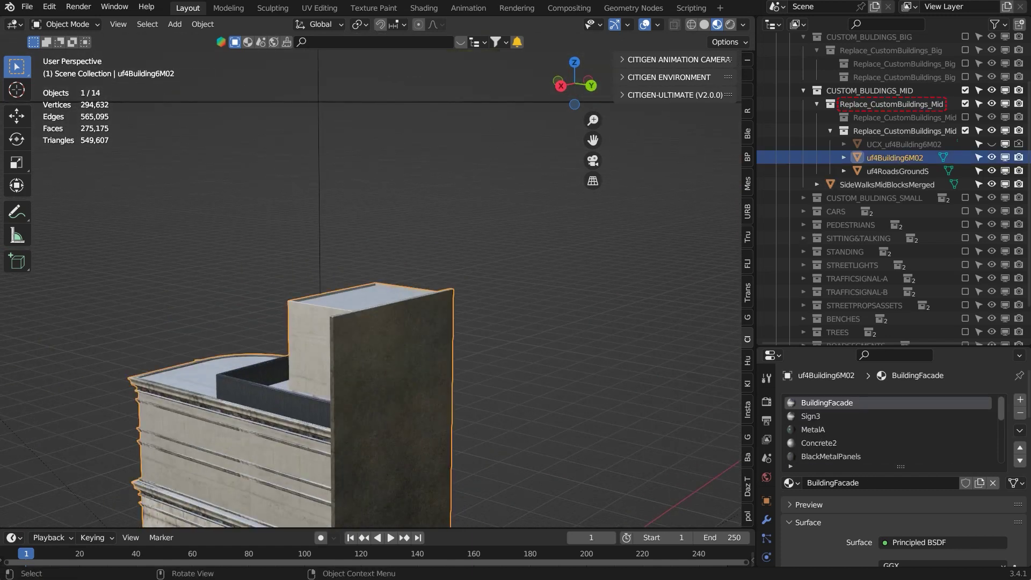
pyautogui.press('Tab')
pyautogui.scroll(3, 378, 370)
pyautogui.moveTo(379, 371); pyautogui.dragTo(424, 387, button='middle')
pyautogui.scroll(-8, 386, 290)
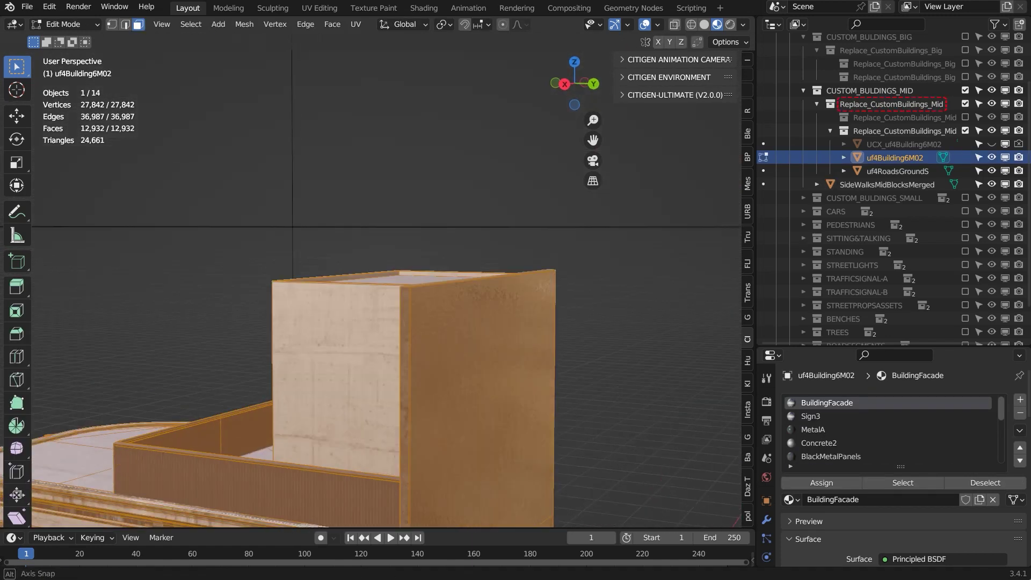
pyautogui.press('Tab')
pyautogui.keyDown('shift'); pyautogui.moveTo(462, 327); pyautogui.dragTo(444, 199, button='middle'); pyautogui.keyUp('shift')
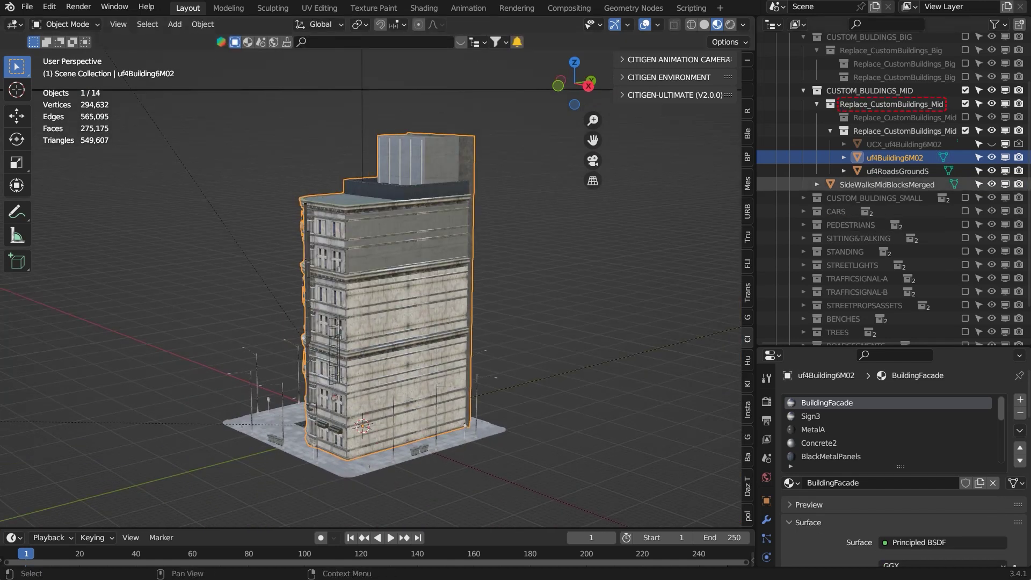
# - Select SideWalksMidBlocksMerged and exclude Replace_CustomBuildings_Mid 3 from the view layer so the sidewalk block stands alone
pyautogui.click(887, 184)
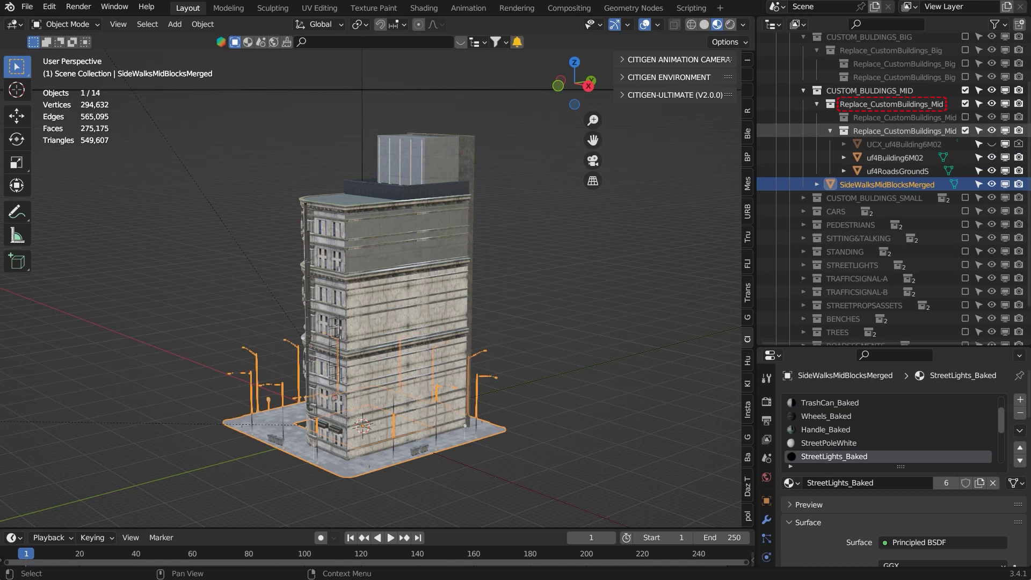
pyautogui.click(964, 130)
pyautogui.scroll(3, 370, 289)
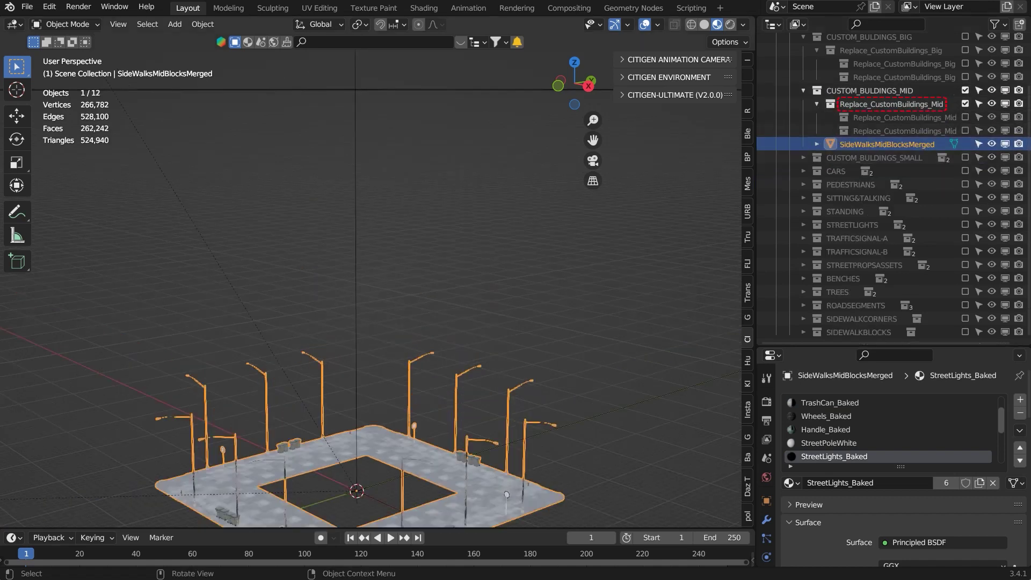
pyautogui.scroll(-3, 370, 290)
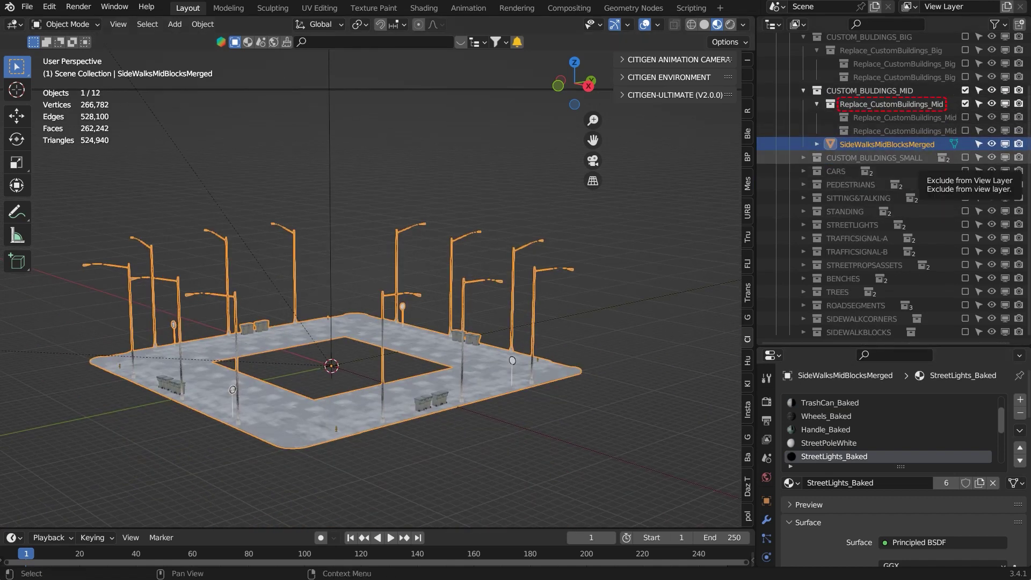
# - Include and expand CUSTOM_BULDINGS_SMALL in the view layer and delete its Add_CustomBuildings_Small collection
pyautogui.click(965, 158)
pyautogui.click(803, 158)
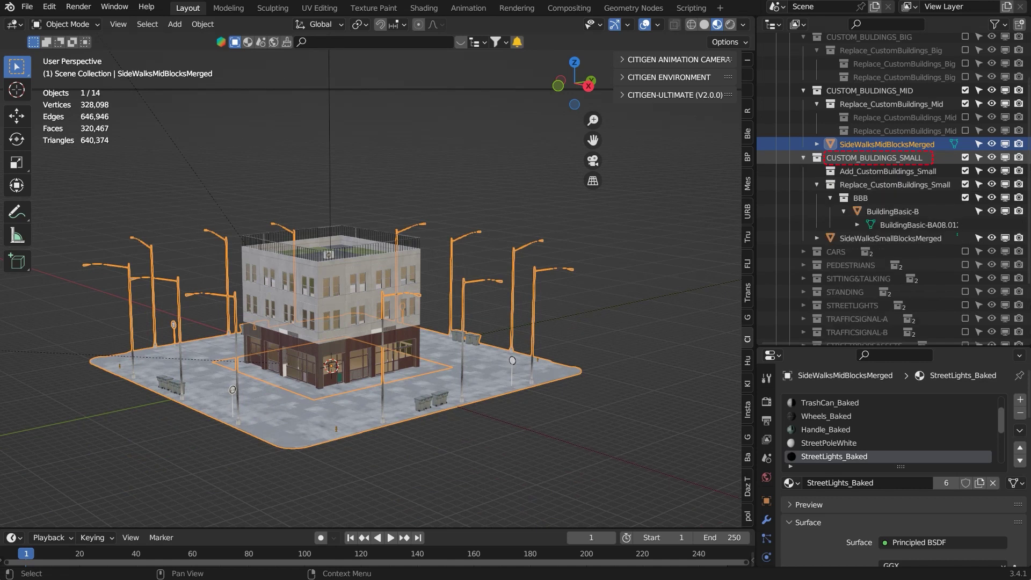
pyautogui.click(860, 198)
pyautogui.click(880, 185)
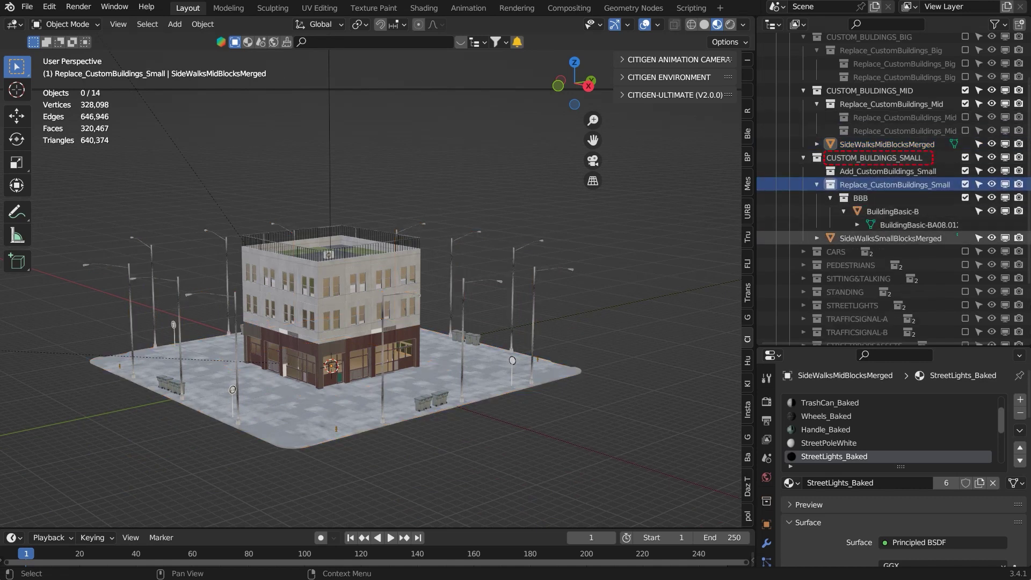
pyautogui.click(880, 171)
pyautogui.rightClick(880, 171)
pyautogui.click(881, 173)
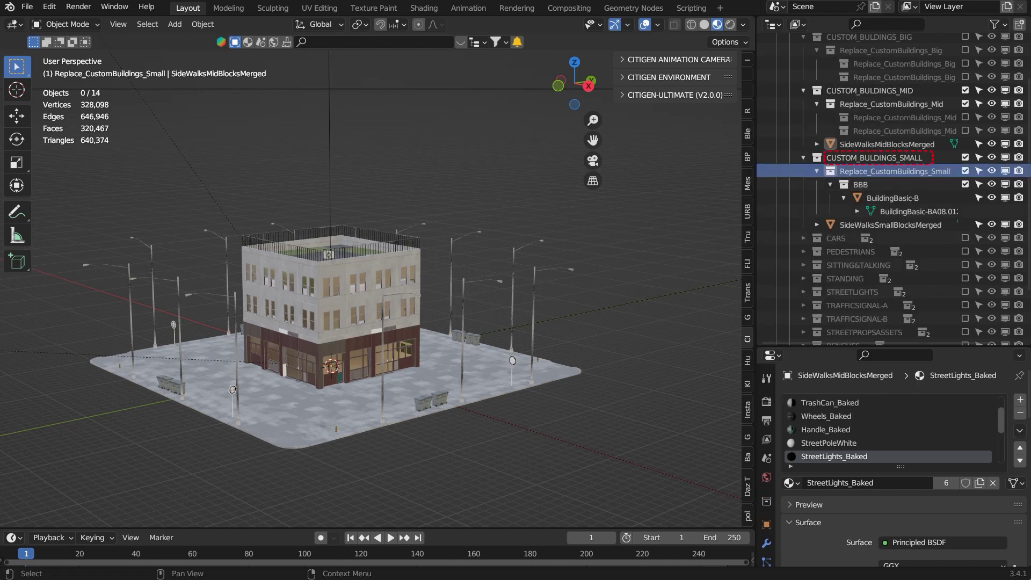
# - Append the CUSTOM_BULDINGS_SMALL collection from the props blend file into Replace_CustomBuildings_Small
pyautogui.click(27, 6)
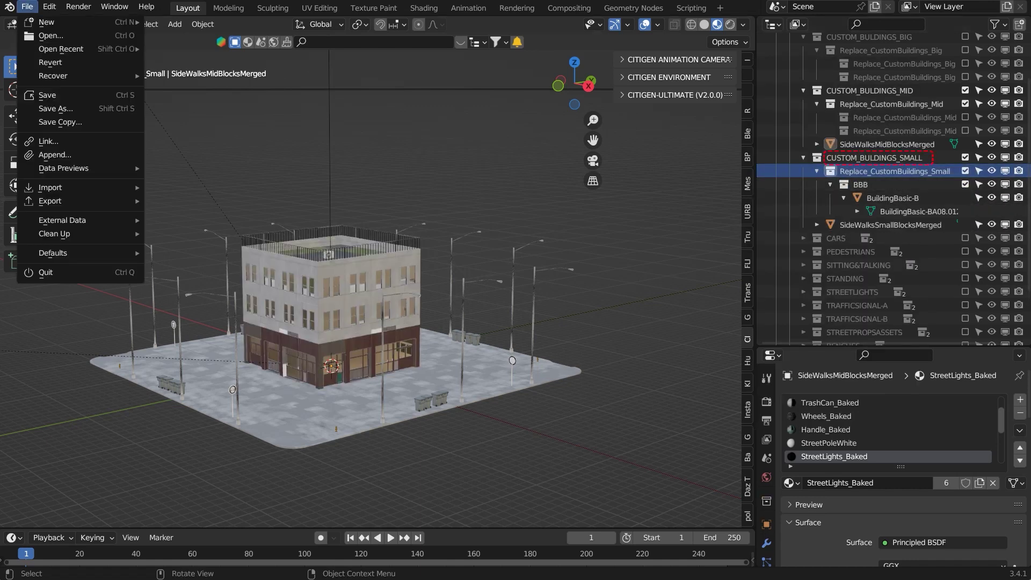
pyautogui.click(55, 154)
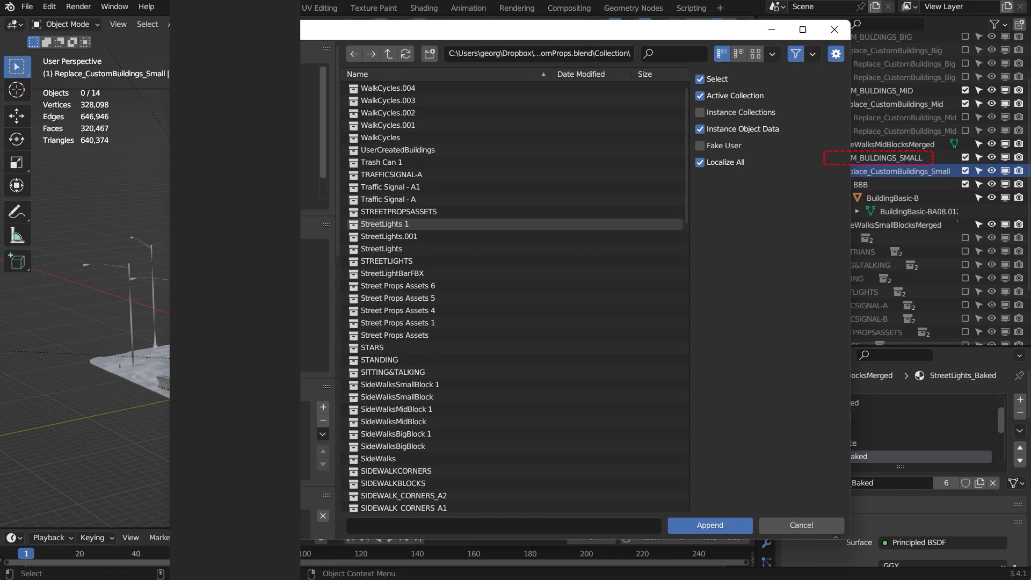
pyautogui.scroll(-15, 514, 296)
pyautogui.click(398, 431)
pyautogui.click(709, 524)
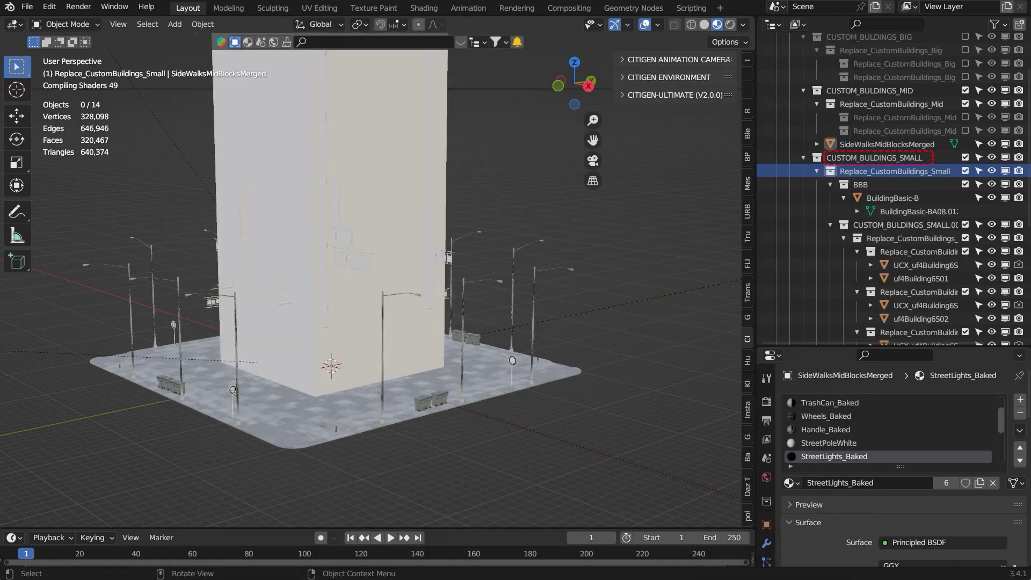
# - Move the appended Replace_CustomBuildings_Small 2, 3 and 4 sub-collections directly under Replace_CustomBuildings_Small and widen the Outliner
pyautogui.scroll(-3, 913, 209)
pyautogui.click(915, 187)
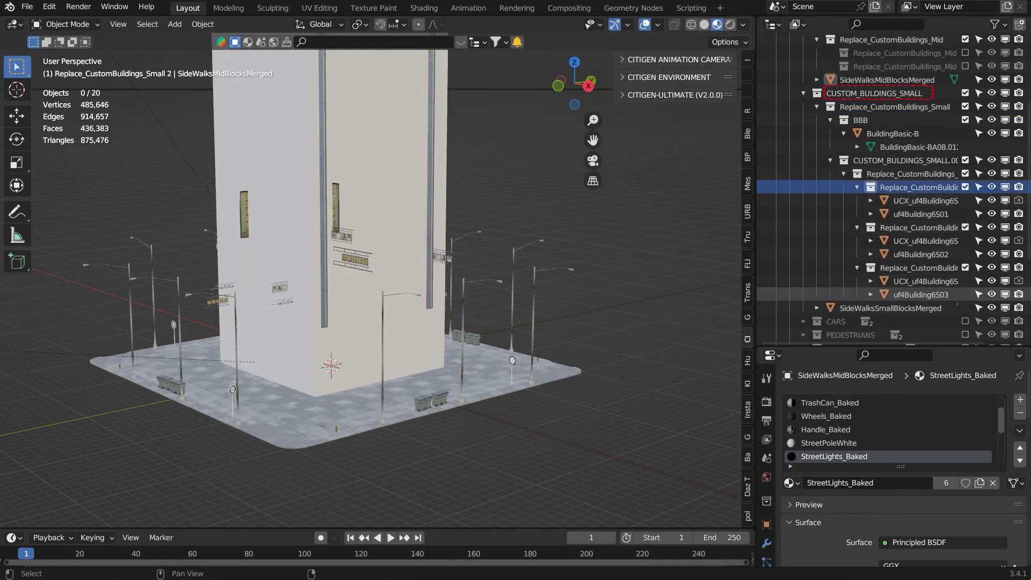
pyautogui.keyDown('shift'); pyautogui.click(920, 294); pyautogui.keyUp('shift')
pyautogui.moveTo(915, 187); pyautogui.dragTo(896, 107)
pyautogui.click(896, 107)
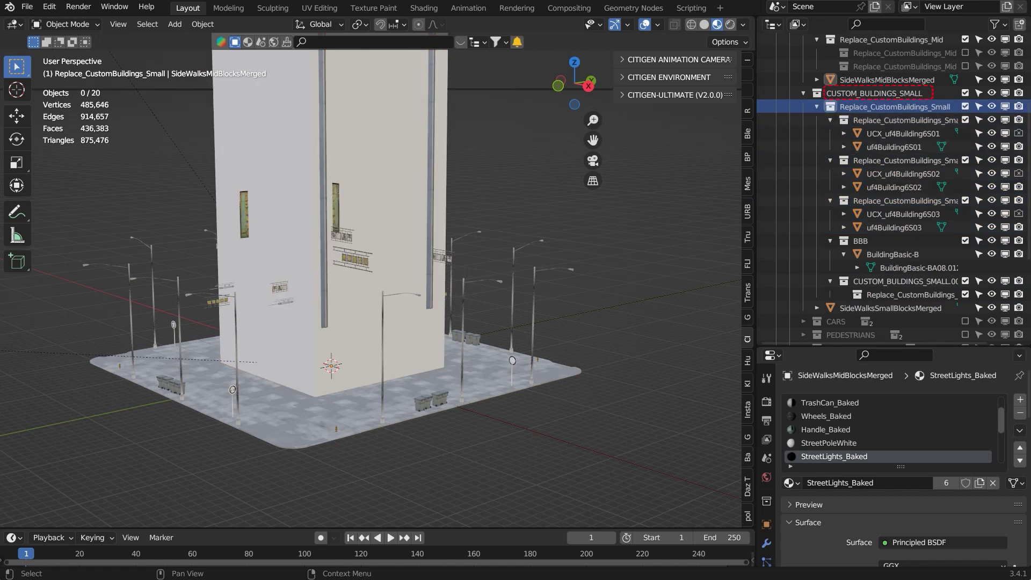
pyautogui.moveTo(756, 102); pyautogui.dragTo(709, 102)
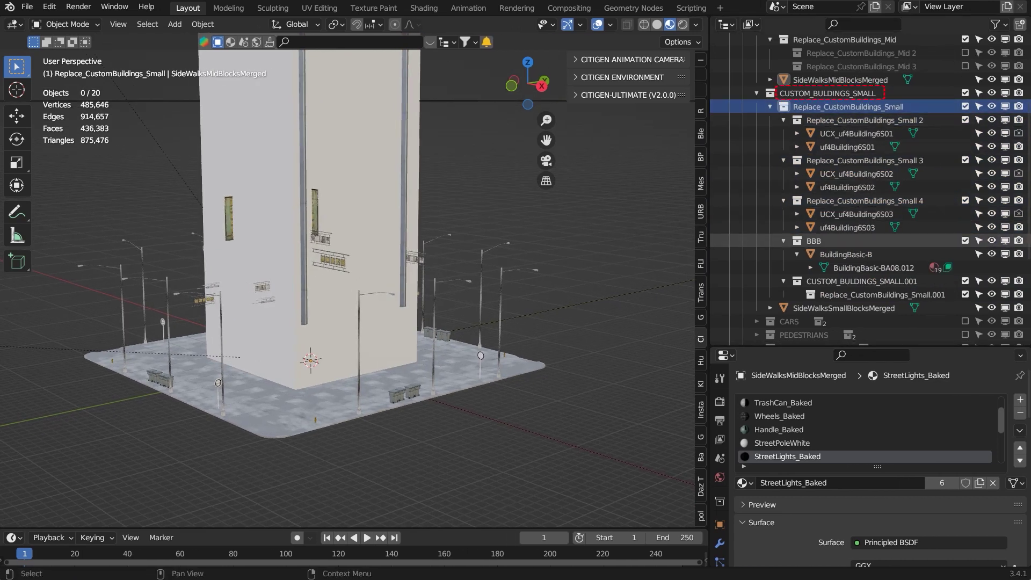
pyautogui.click(814, 241)
pyautogui.keyDown('shift'); pyautogui.click(859, 295); pyautogui.keyUp('shift')
pyautogui.rightClick(839, 268)
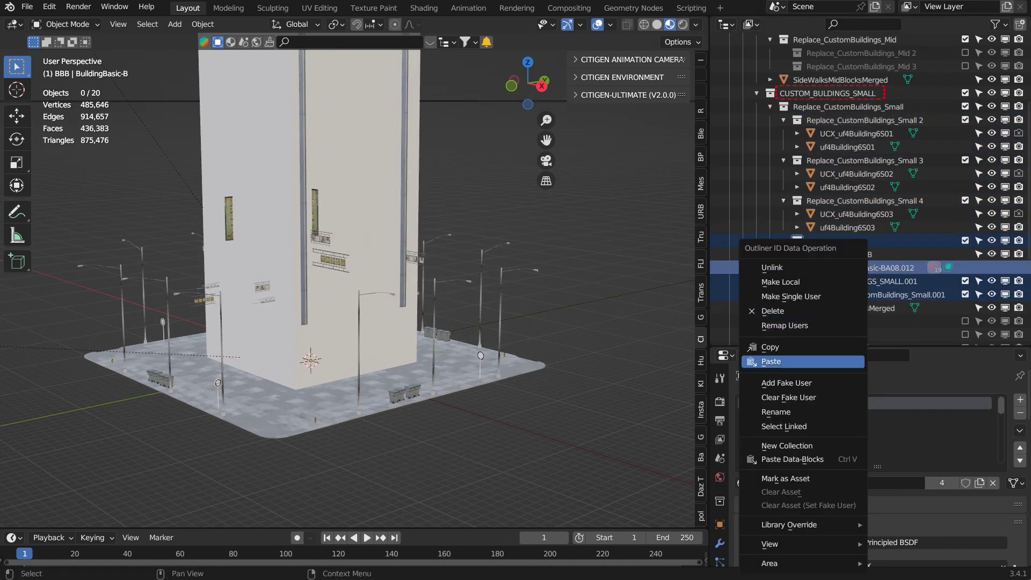
# - Delete the BBB collection with its building and the leftover CUSTOM_BULDINGS_SMALL.001 collection from Replace_CustomBuildings_Small
pyautogui.click(813, 241)
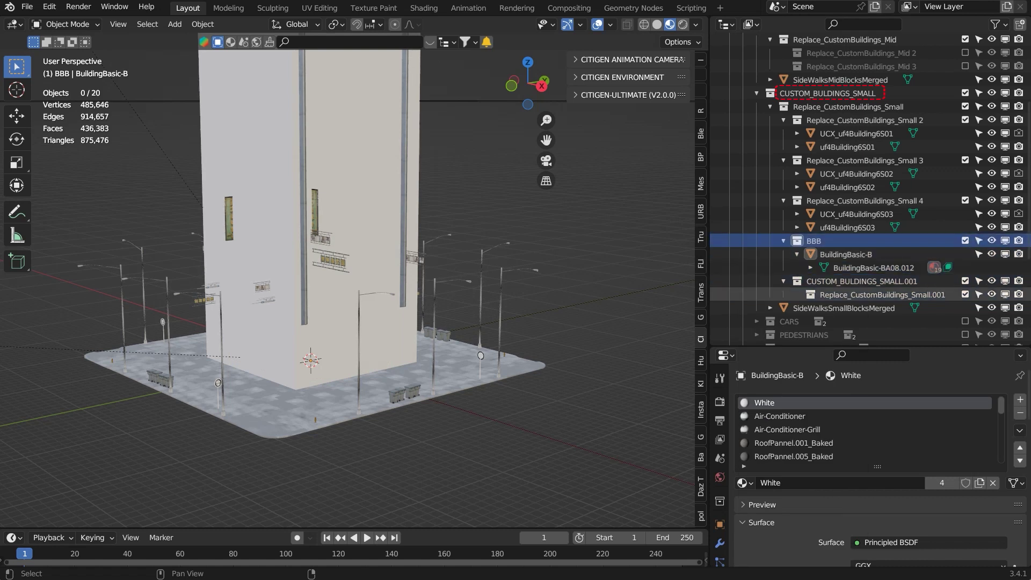
pyautogui.keyDown('shift'); pyautogui.click(859, 295); pyautogui.keyUp('shift')
pyautogui.rightClick(811, 241)
pyautogui.click(727, 240)
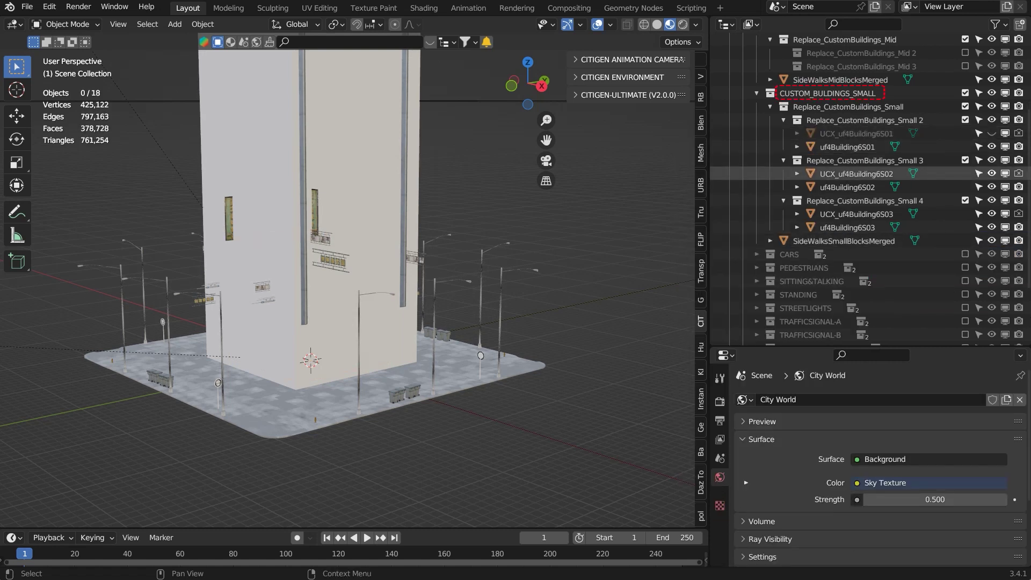
# - Hide the UCX_uf4Building6S01, UCX_uf4Building6S02 and UCX_uf4Building6S03 proxies of the small buildings
pyautogui.click(992, 214)
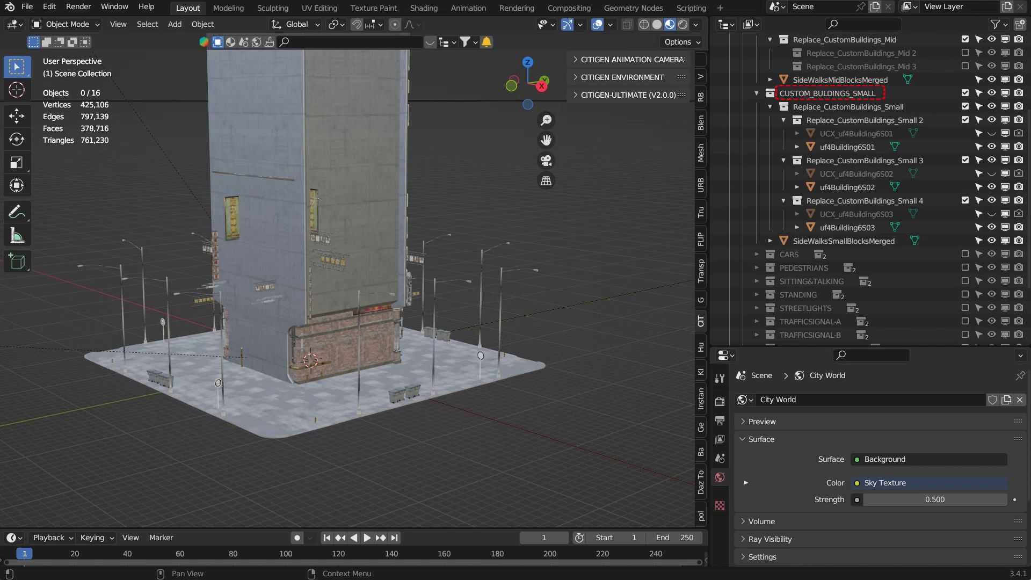
pyautogui.moveTo(322, 279); pyautogui.dragTo(518, 291, button='middle')
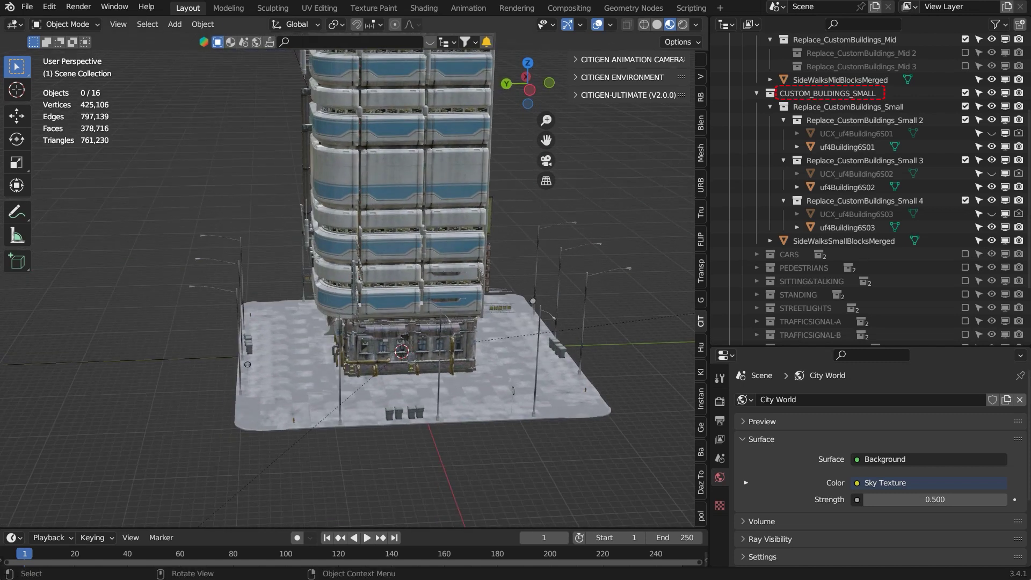
pyautogui.scroll(5, 405, 337)
pyautogui.moveTo(405, 337); pyautogui.dragTo(354, 327, button='middle')
pyautogui.scroll(-4, 269, 303)
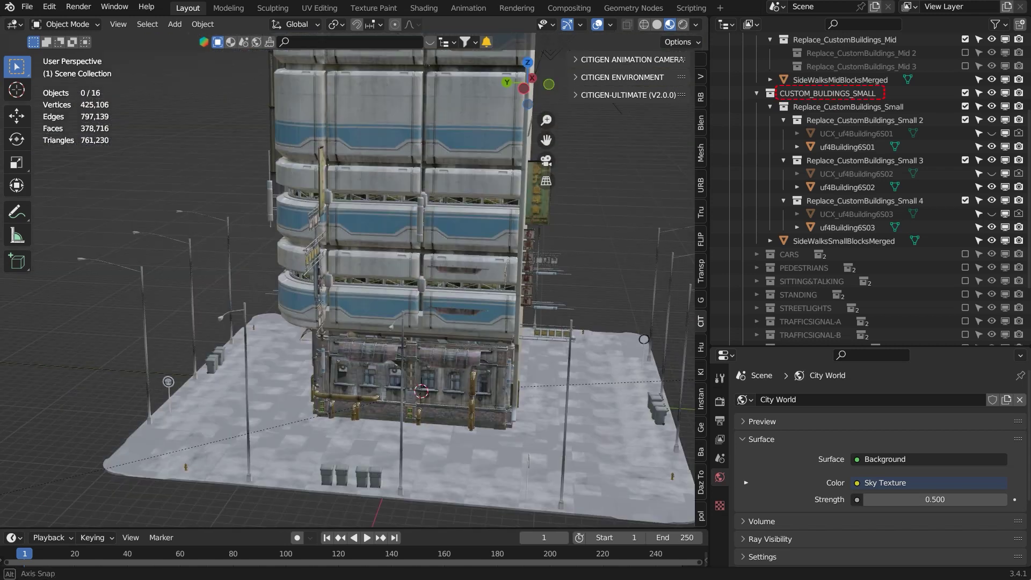
# - Toggle the visibility of SideWalksSmallBlocksMerged and SideWalksMidBlocksMerged off and on to compare the areas they cover
pyautogui.scroll(2, 859, 202)
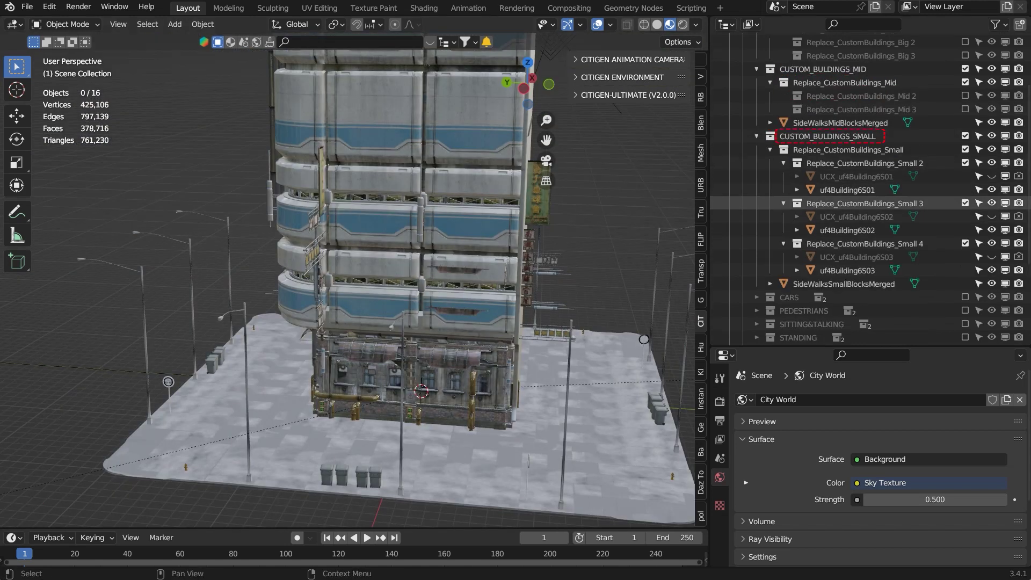
pyautogui.click(991, 284)
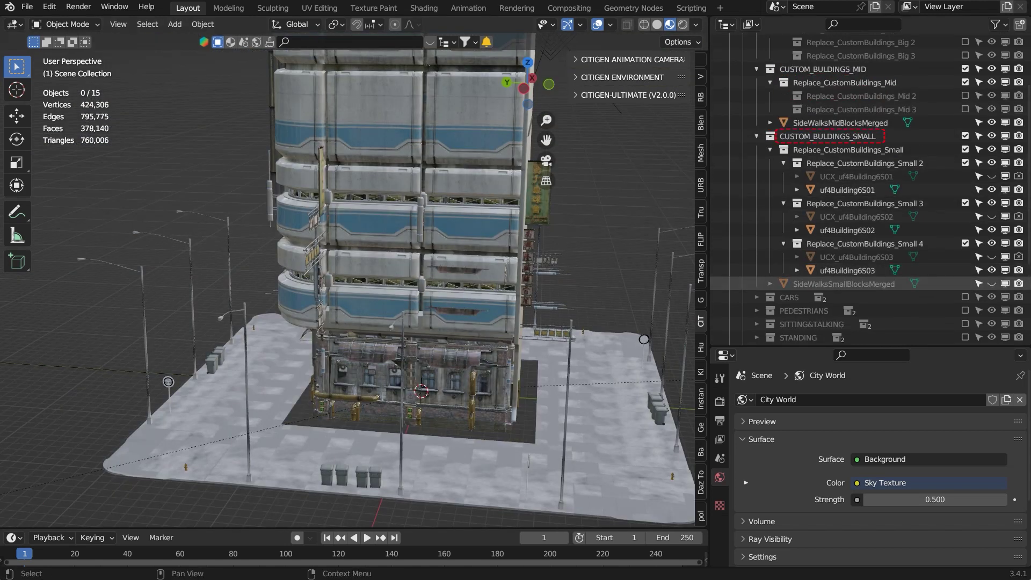
pyautogui.click(991, 284)
pyautogui.click(991, 123)
pyautogui.click(991, 122)
pyautogui.click(991, 122)
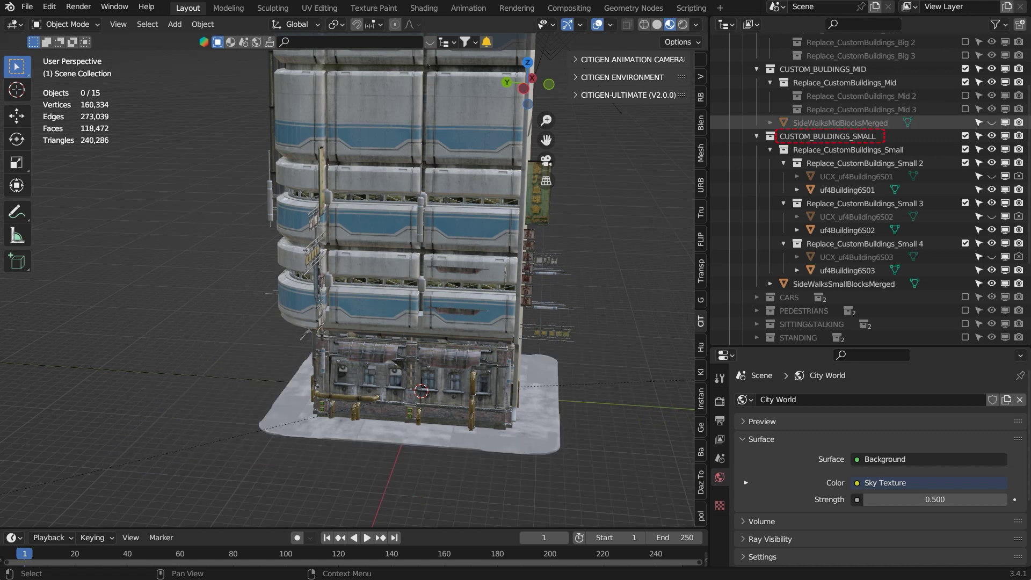
pyautogui.click(991, 122)
# - Delete SideWalksSmallBlocksMerged with its hierarchy and select the SideWalksMidBlocksMerged object
pyautogui.scroll(-2, 991, 122)
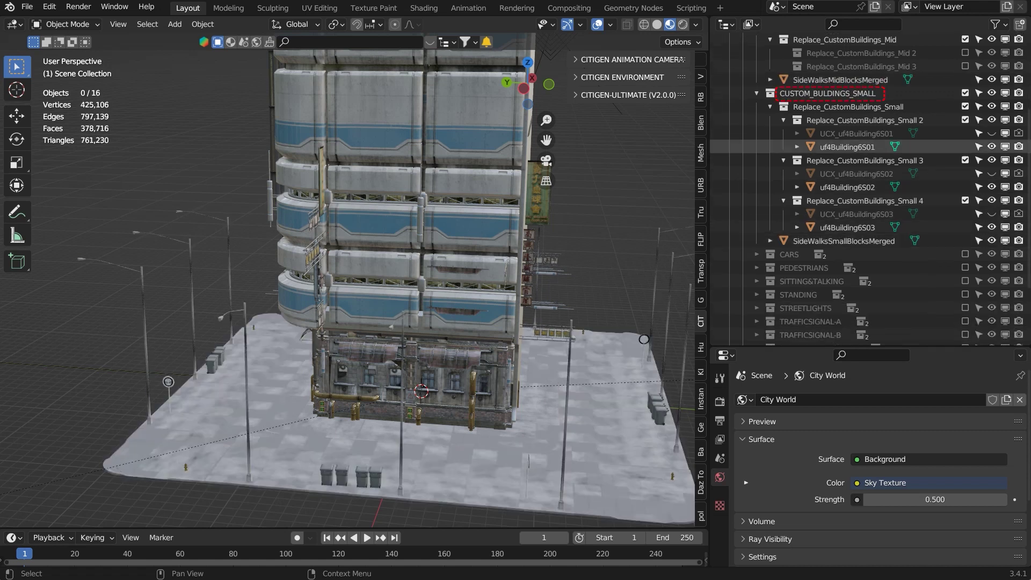
pyautogui.click(842, 241)
pyautogui.rightClick(842, 241)
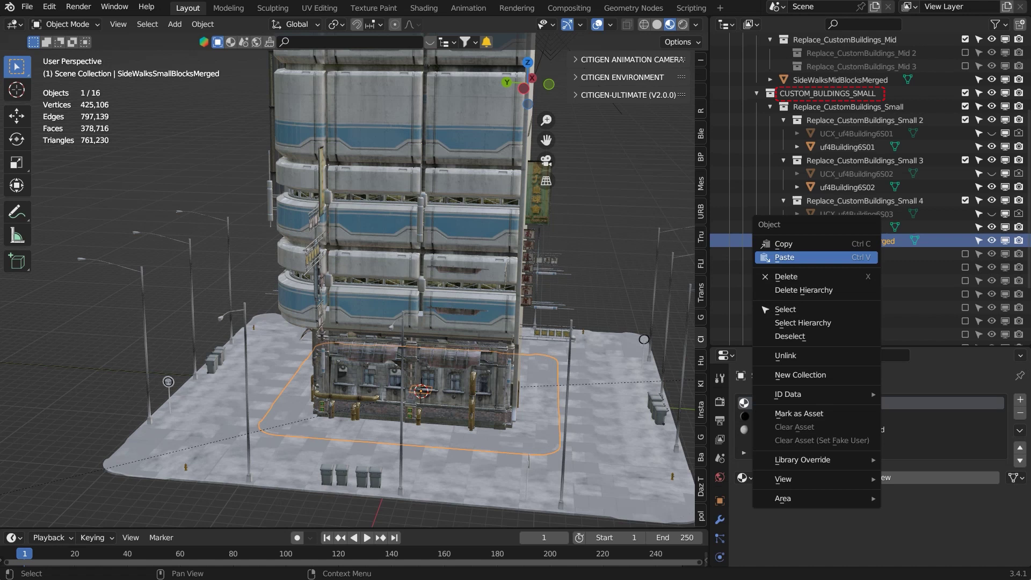
pyautogui.click(838, 290)
pyautogui.click(840, 80)
pyautogui.moveTo(483, 268)
pyautogui.mouseDown(button='middle')
pyautogui.moveTo(537, 243)
pyautogui.moveTo(474, 254)
pyautogui.mouseUp(button='middle')
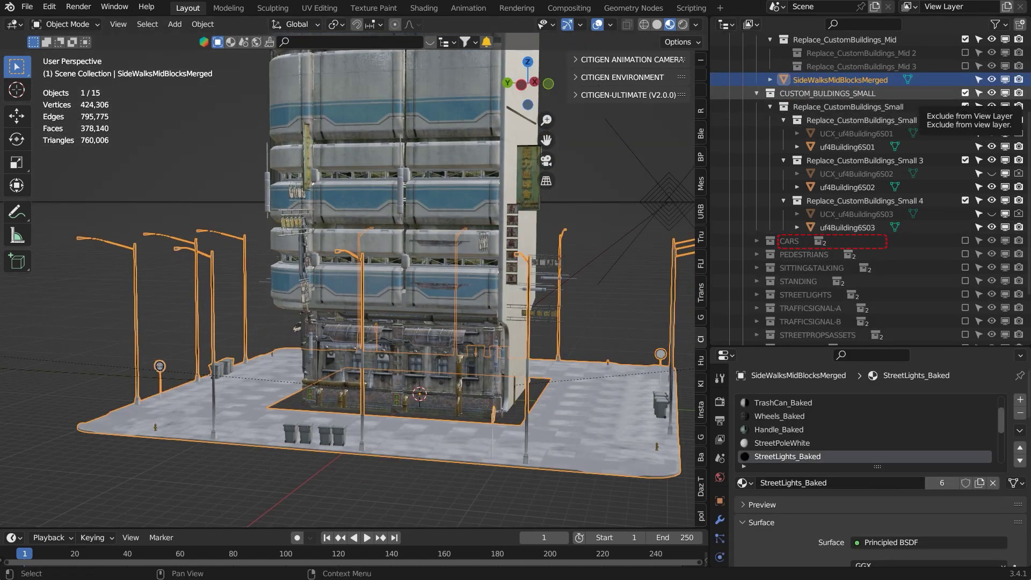
# - Exclude the CUSTOM_BULDINGS_SMALL collection from the view layer and include CARS, framing the yellow taxi
pyautogui.click(965, 93)
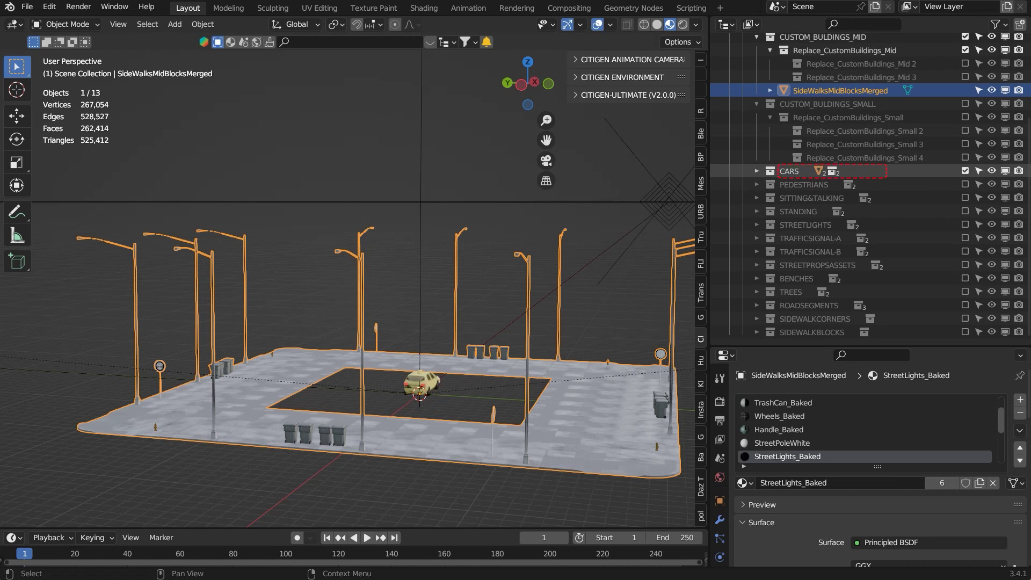
pyautogui.moveTo(483, 257); pyautogui.dragTo(346, 265, button='middle')
pyautogui.scroll(5, 376, 285)
pyautogui.scroll(2, 360, 260)
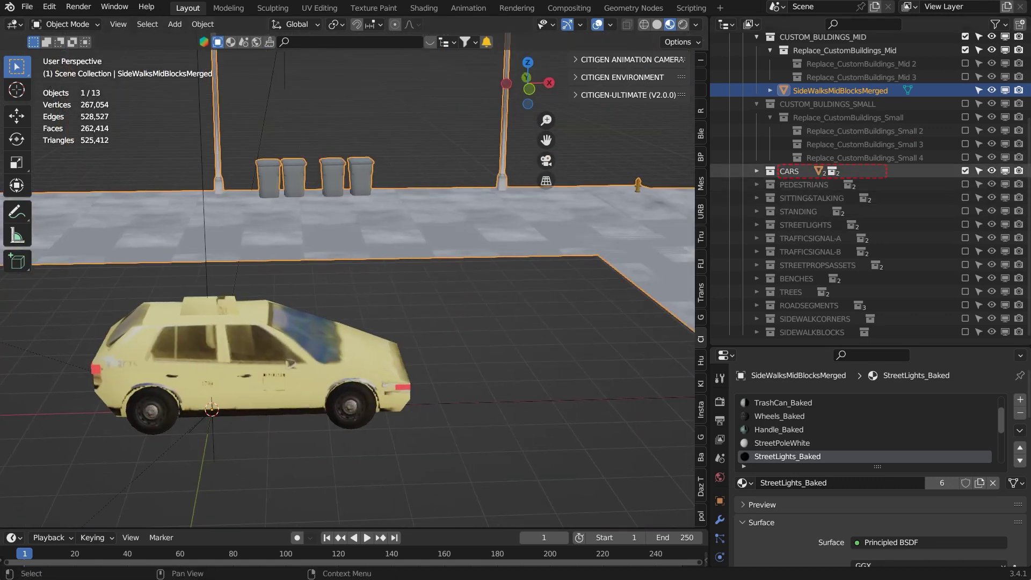
# - Expand the CARS collection and delete Add_Cars with its hierarchy, leaving Replace_Cars active
pyautogui.click(757, 171)
pyautogui.click(809, 184)
pyautogui.click(822, 224)
pyautogui.click(821, 198)
pyautogui.click(809, 184)
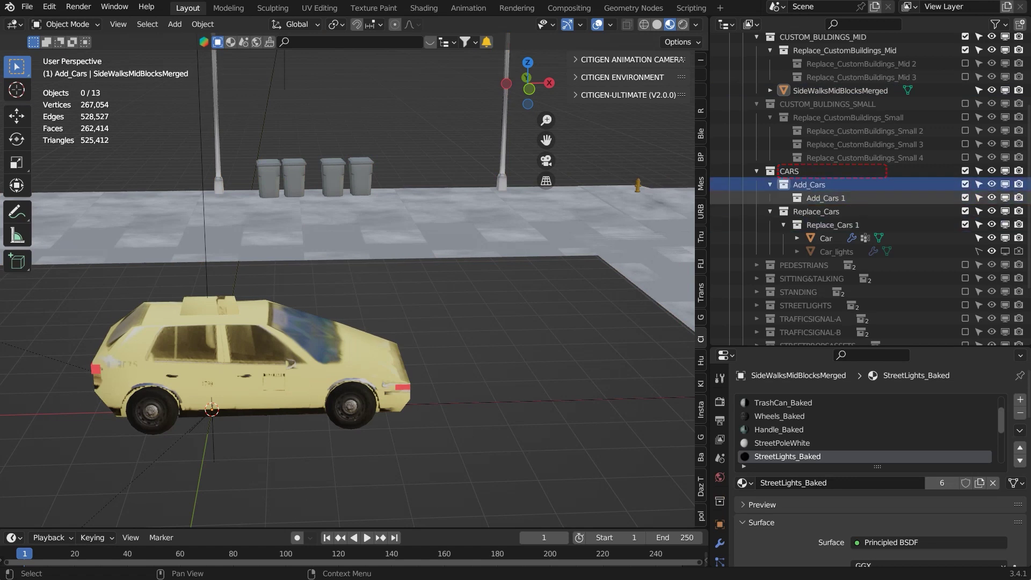
pyautogui.rightClick(809, 182)
pyautogui.click(806, 172)
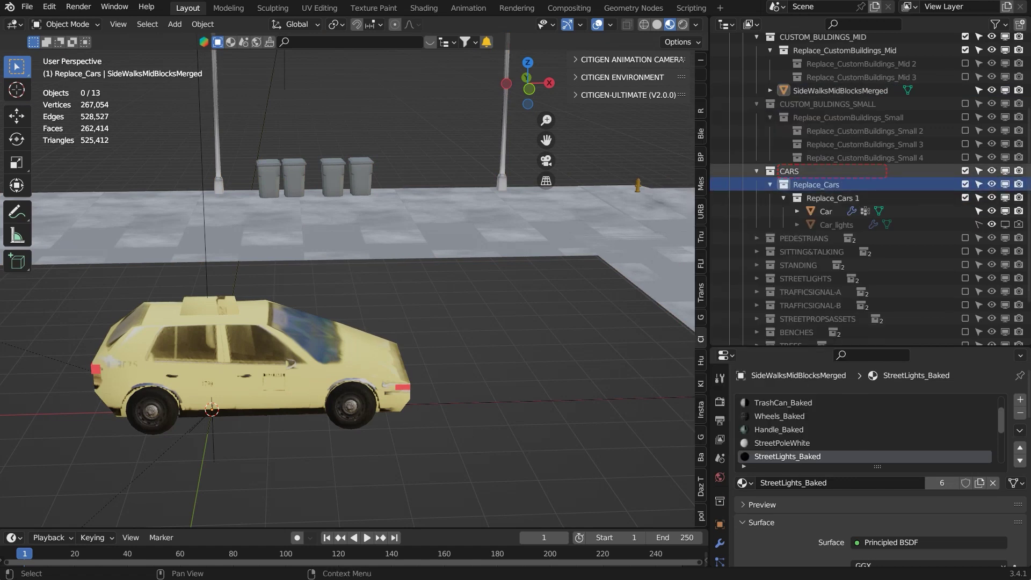
# - Add the low-poly Audi Q7 from the 4x4 car models at the center and make it editable for animation
pyautogui.click(701, 236)
pyautogui.click(700, 292)
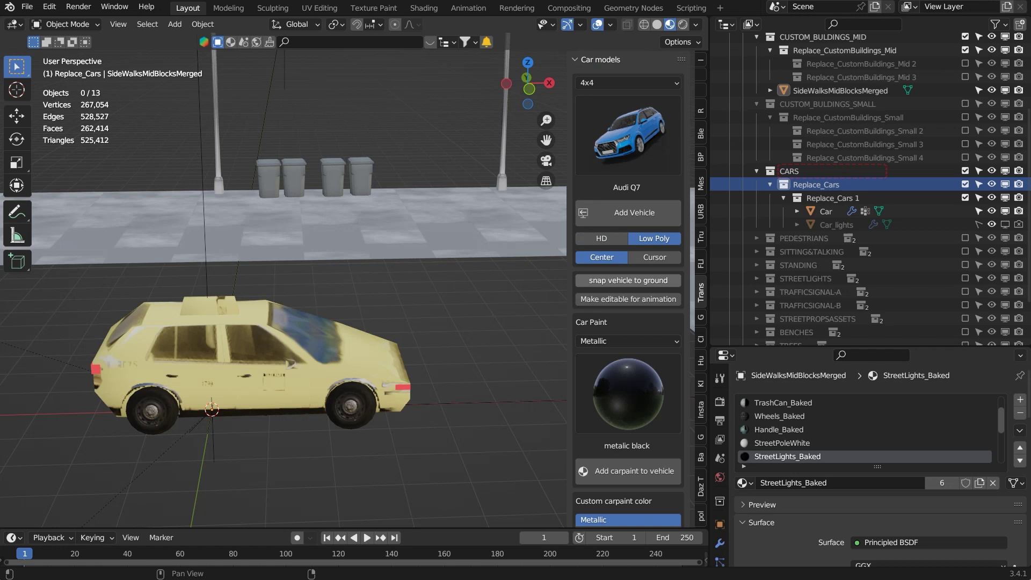
pyautogui.click(634, 212)
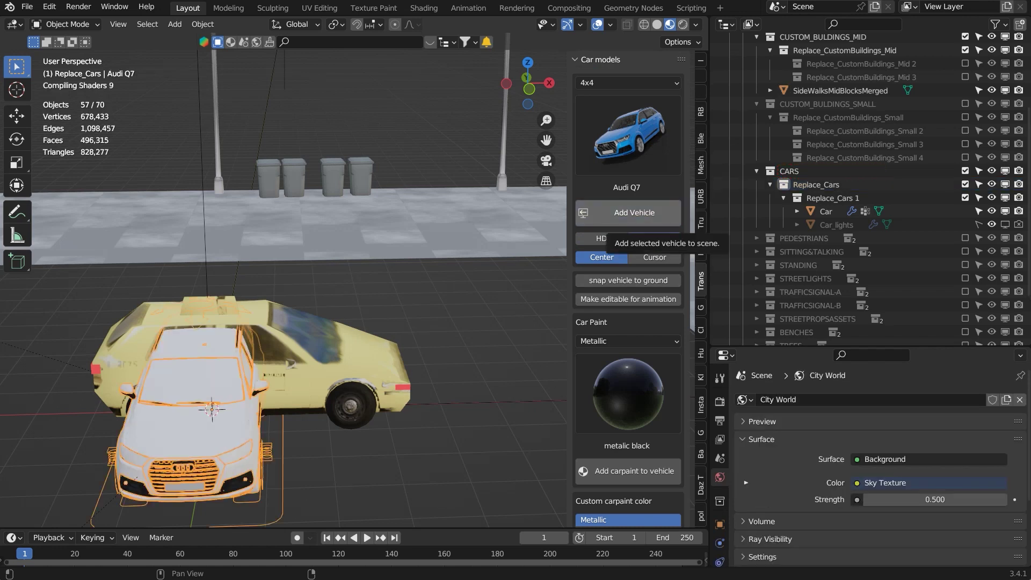
pyautogui.click(628, 300)
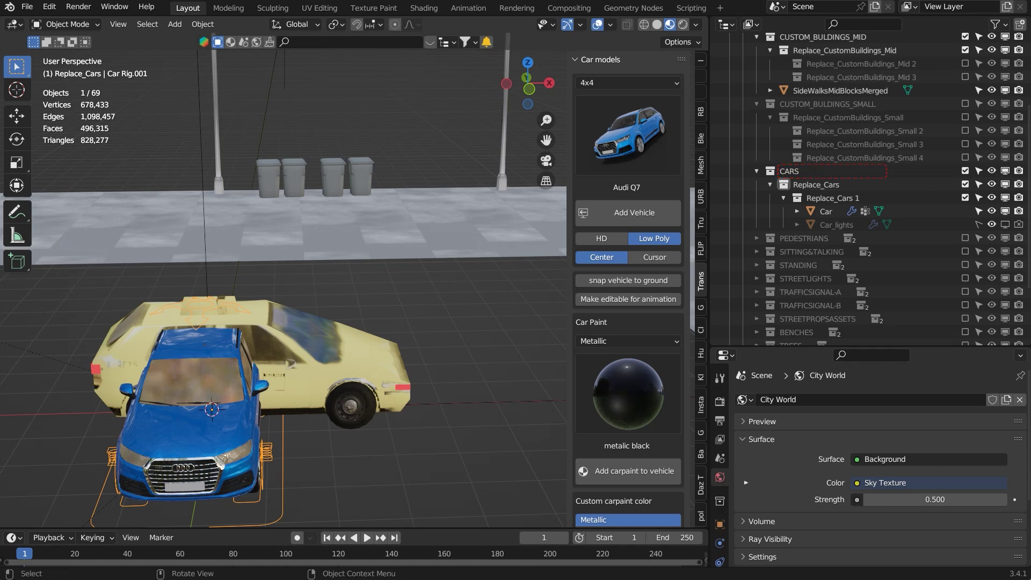
# - Rotate the Audi Q7 rig in top view so the car faces the same direction as the taxi
pyautogui.press('KP_7')
pyautogui.press('r')
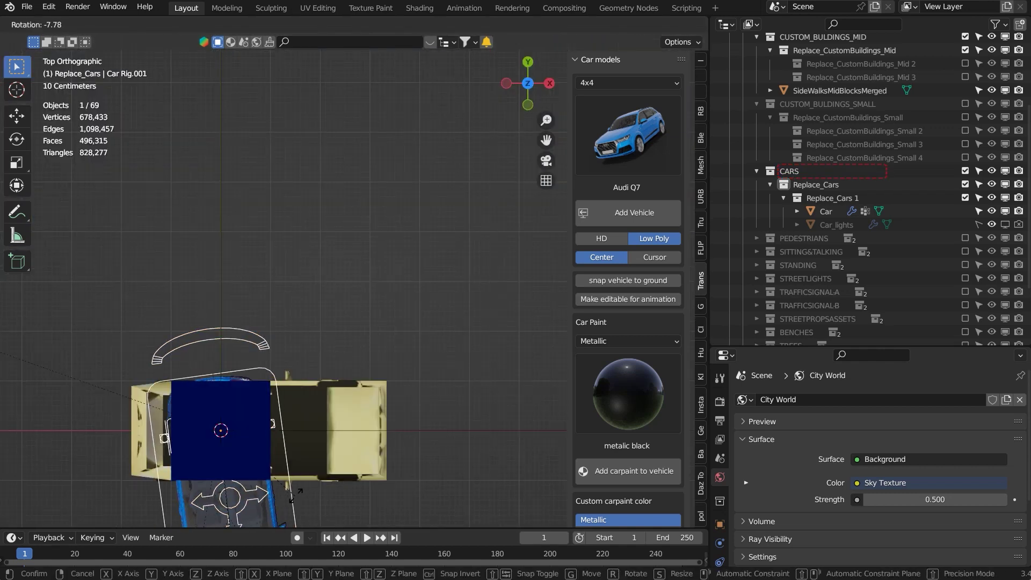
pyautogui.click(489, 179)
pyautogui.moveTo(489, 179); pyautogui.dragTo(486, 75, button='middle')
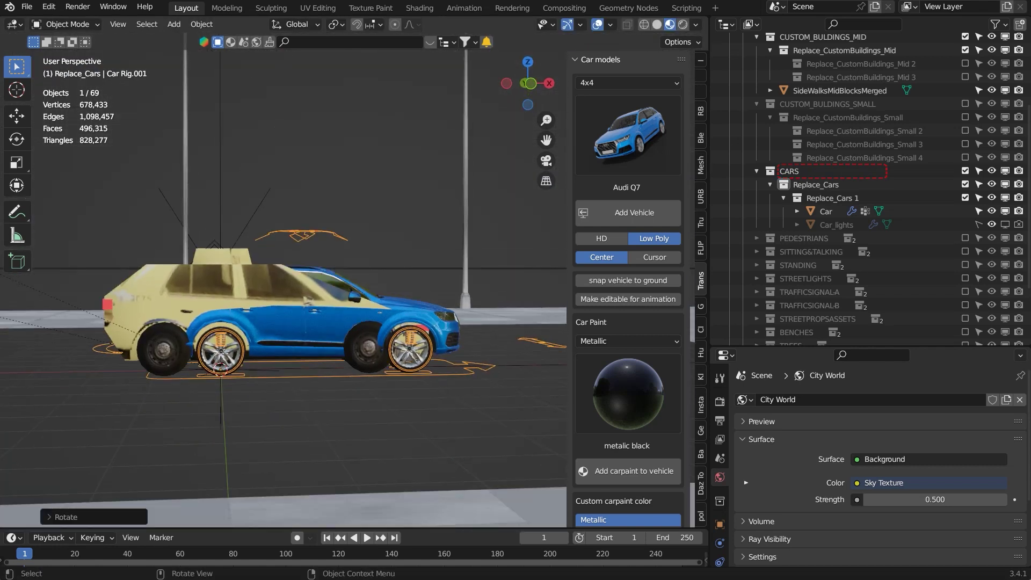
# - Add the low-poly Lamborghini Urus from the 4x4 models and make it editable for animation
pyautogui.click(627, 135)
pyautogui.click(683, 202)
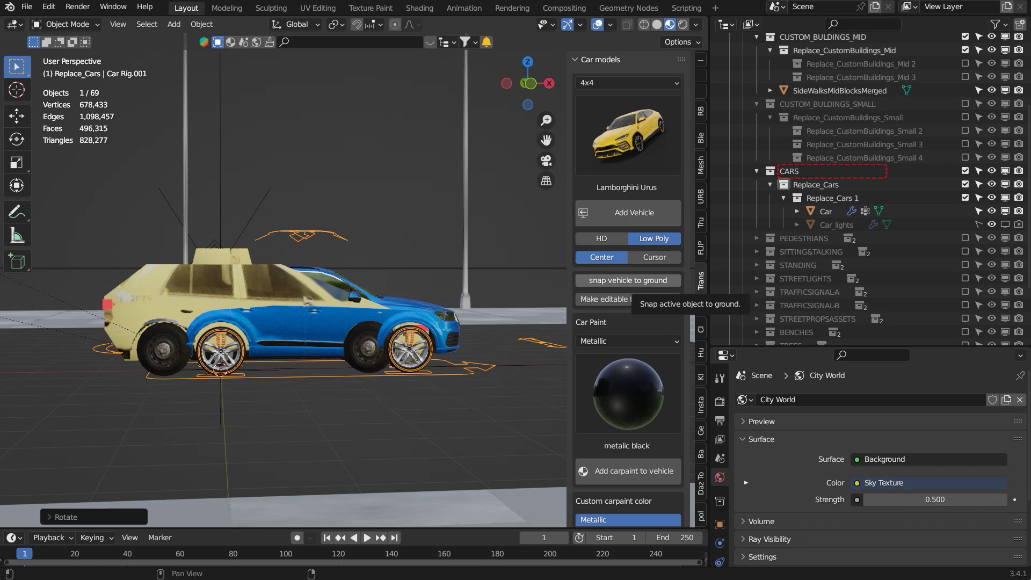
pyautogui.click(629, 213)
pyautogui.click(627, 299)
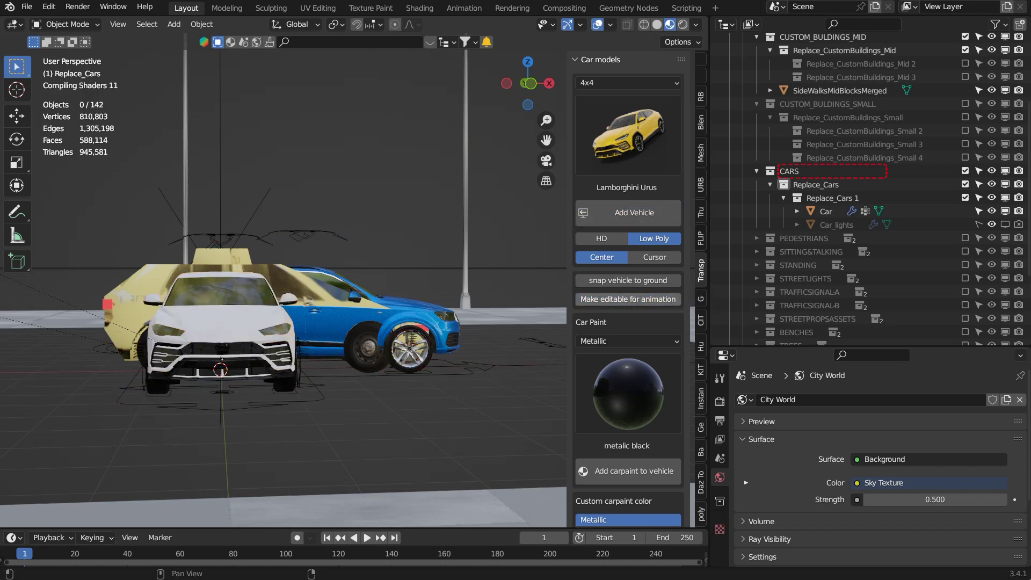
# - Add the low-poly Nissan Pickup from the 4x4 models and make it editable for animation
pyautogui.click(627, 140)
pyautogui.click(738, 203)
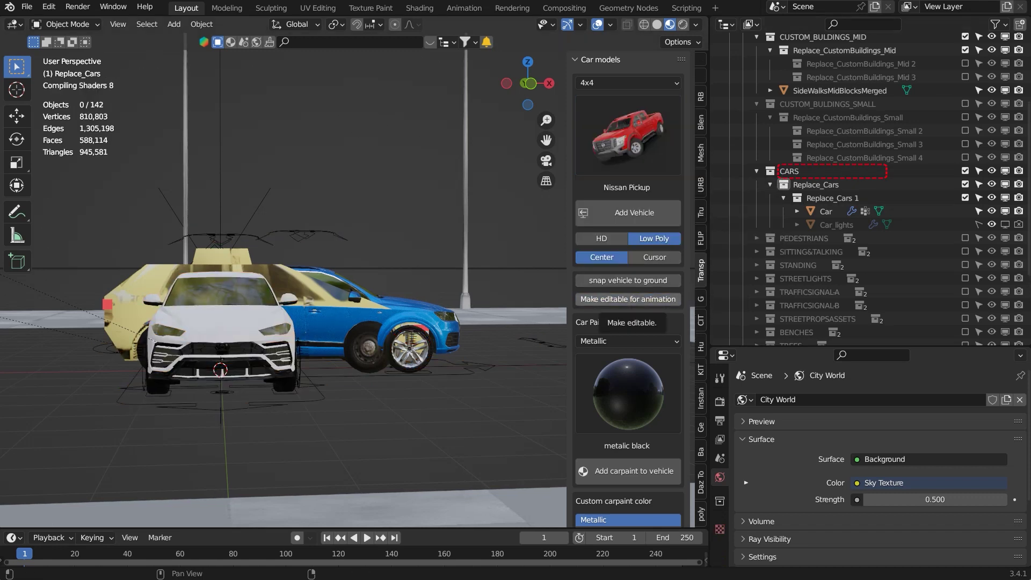
pyautogui.click(634, 212)
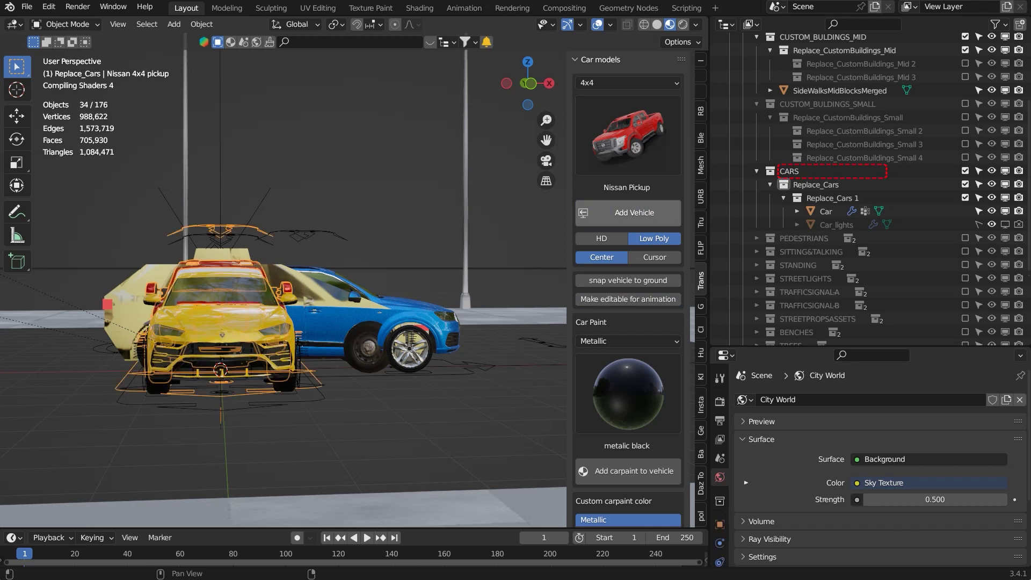
pyautogui.click(628, 299)
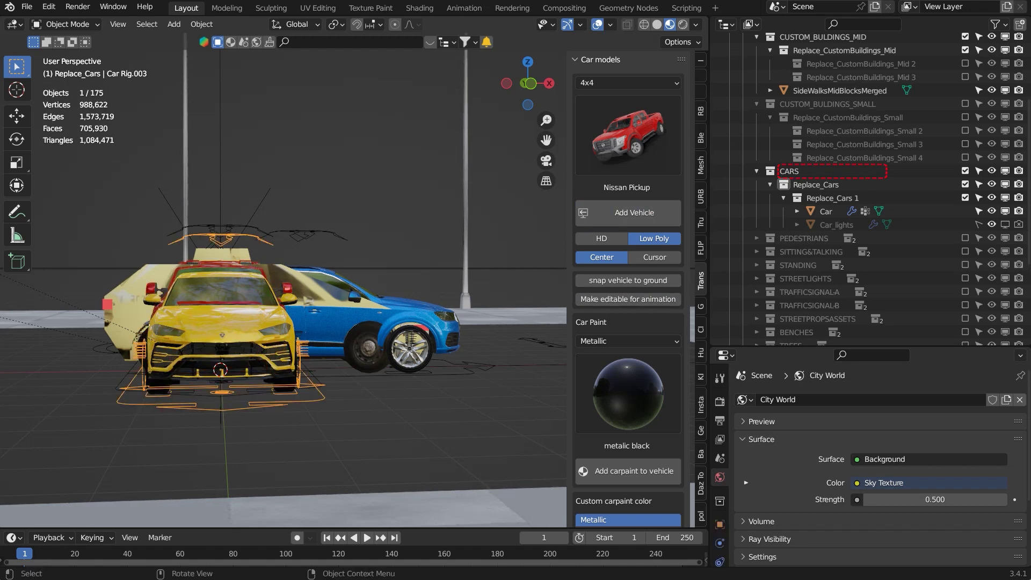
# - Move the Audi Q7.001, Lamborghini Urus.001 and Nissan 4x4 pickup.001 collections with their rigs into Replace_Cars
pyautogui.moveTo(869, 346); pyautogui.dragTo(870, 512)
pyautogui.click(773, 430)
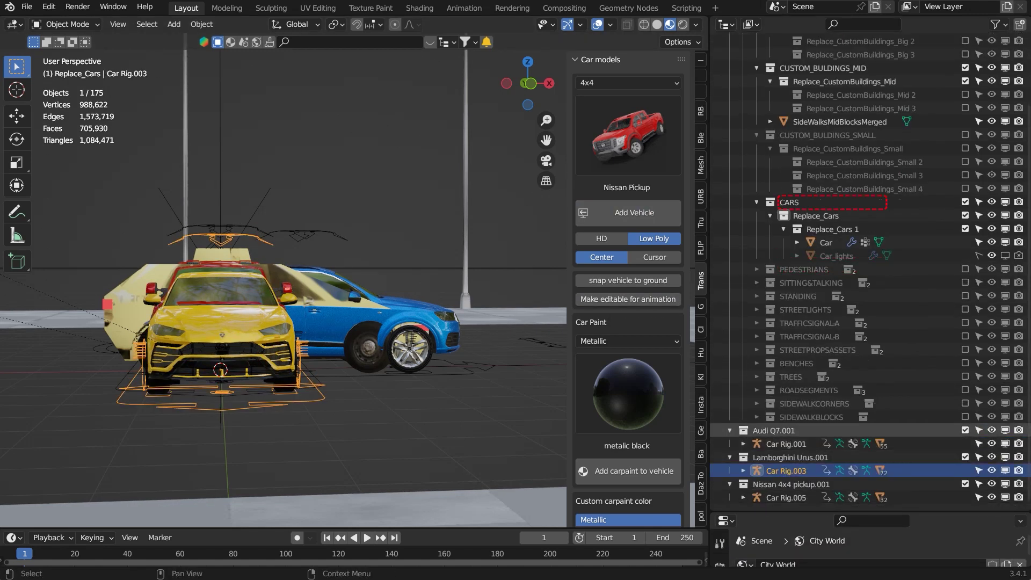
pyautogui.keyDown('shift'); pyautogui.click(786, 498); pyautogui.keyUp('shift')
pyautogui.moveTo(832, 216); pyautogui.dragTo(832, 217)
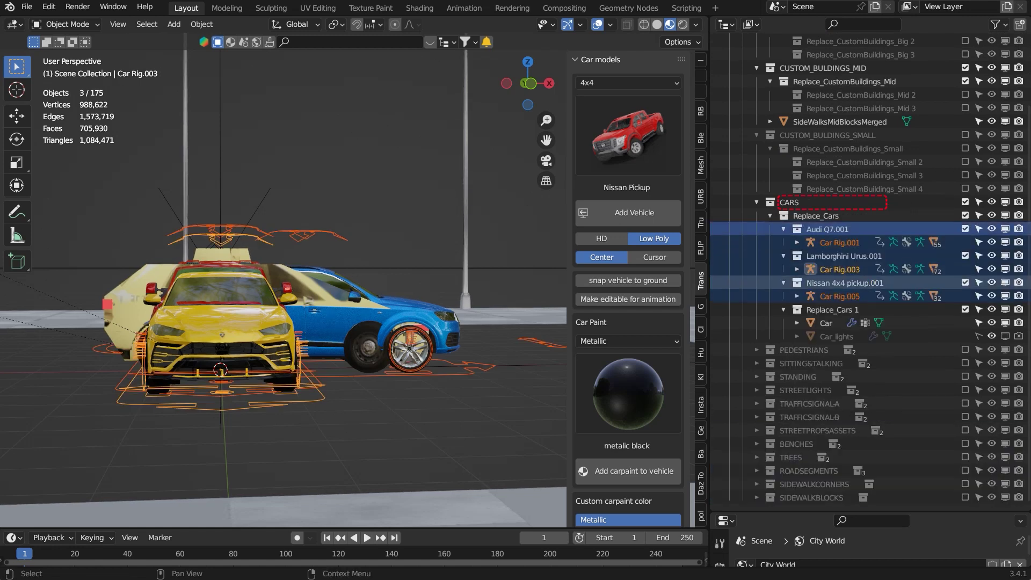
# - Rotate the Lamborghini Urus and Nissan pickup rigs together in top view to face the same direction as the Audi
pyautogui.click(839, 296)
pyautogui.click(839, 269)
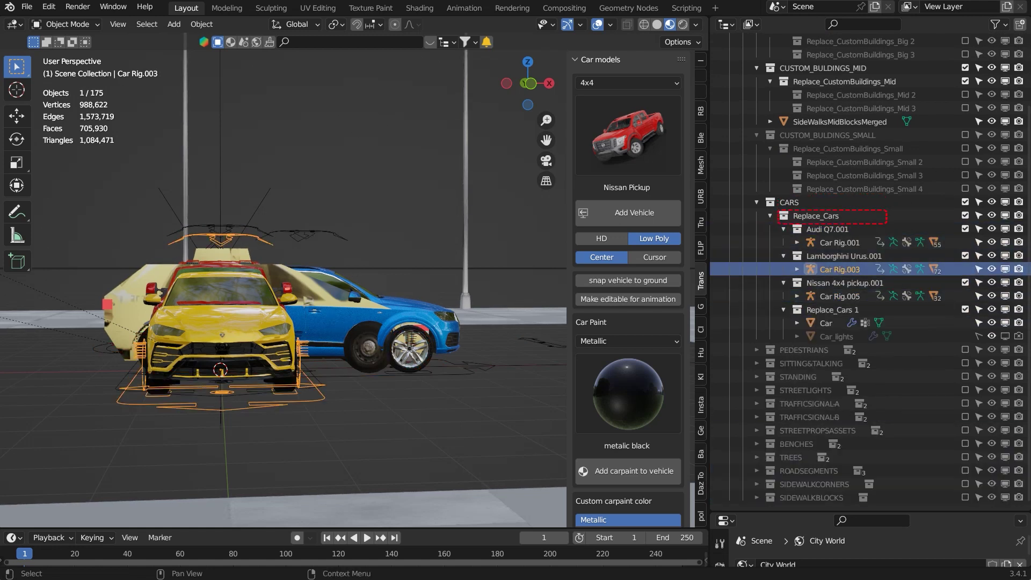
pyautogui.press('KP_7')
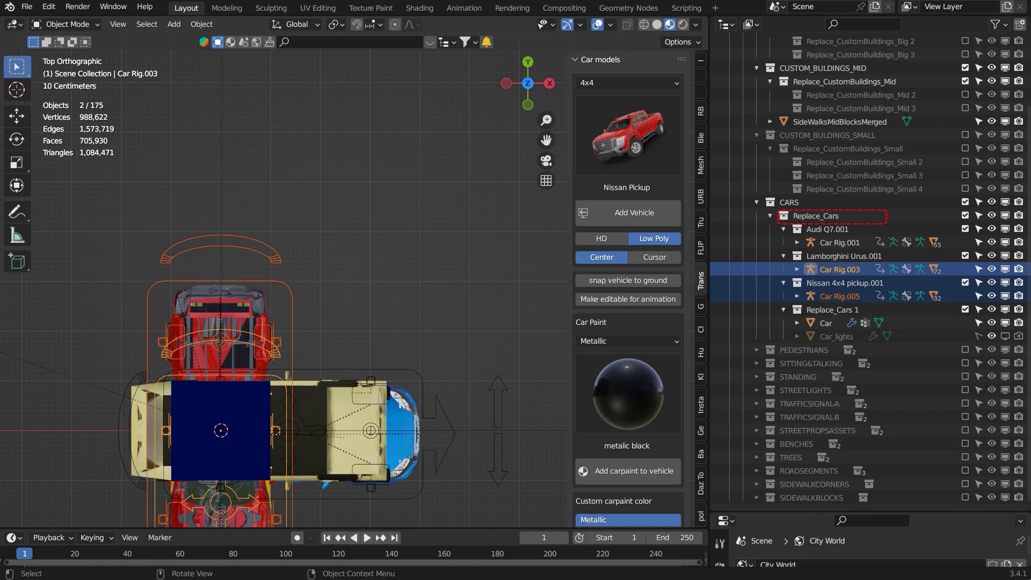
pyautogui.press('r')
pyautogui.click(417, 330)
pyautogui.moveTo(416, 331); pyautogui.dragTo(390, 241, button='middle')
# - Delete the Replace_Cars 1 collection with the sample taxi from Replace_Cars
pyautogui.click(832, 310)
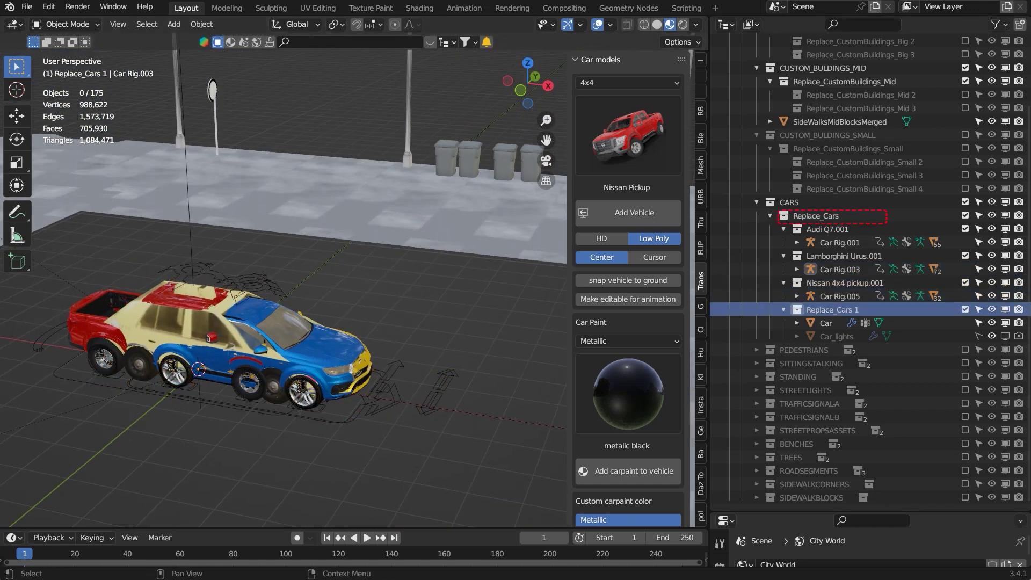
pyautogui.rightClick(832, 310)
pyautogui.click(851, 240)
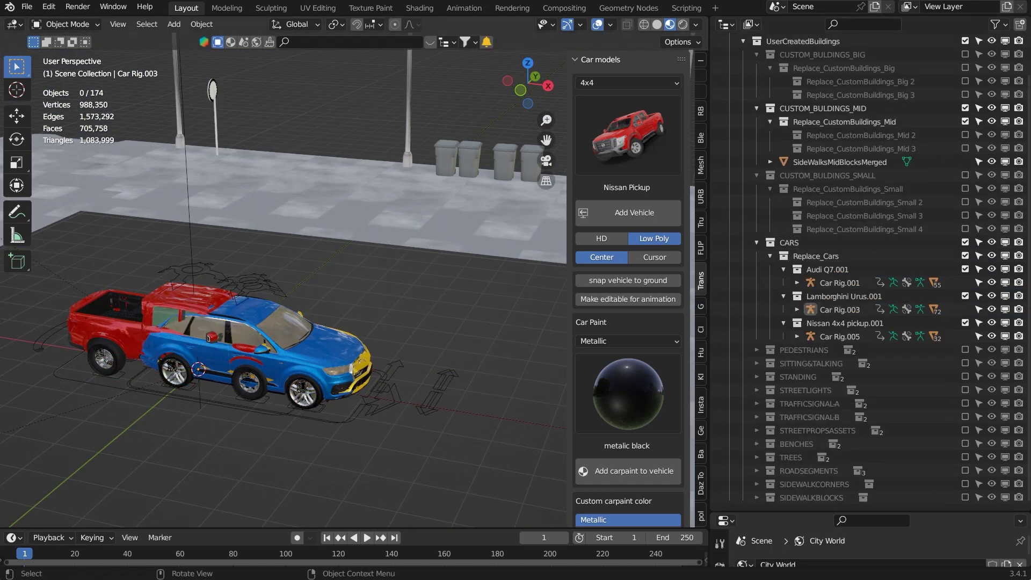
# - Include the PEDESTRIANS collection, exclude CARS, and expand the mixamorig:Hips rigs of the four WalkCycles collections in Replace_Pedestrians
pyautogui.click(756, 350)
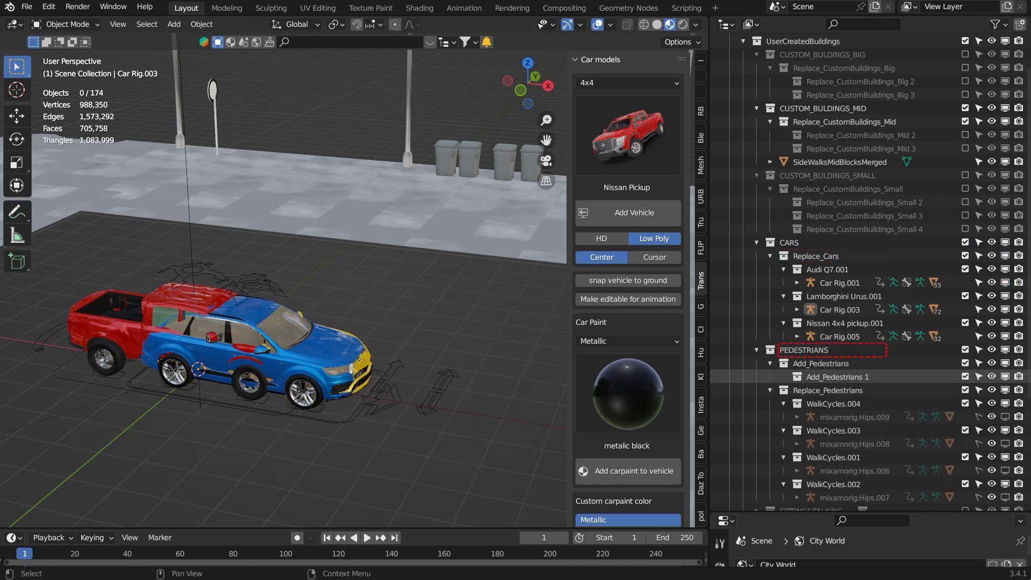
pyautogui.click(965, 242)
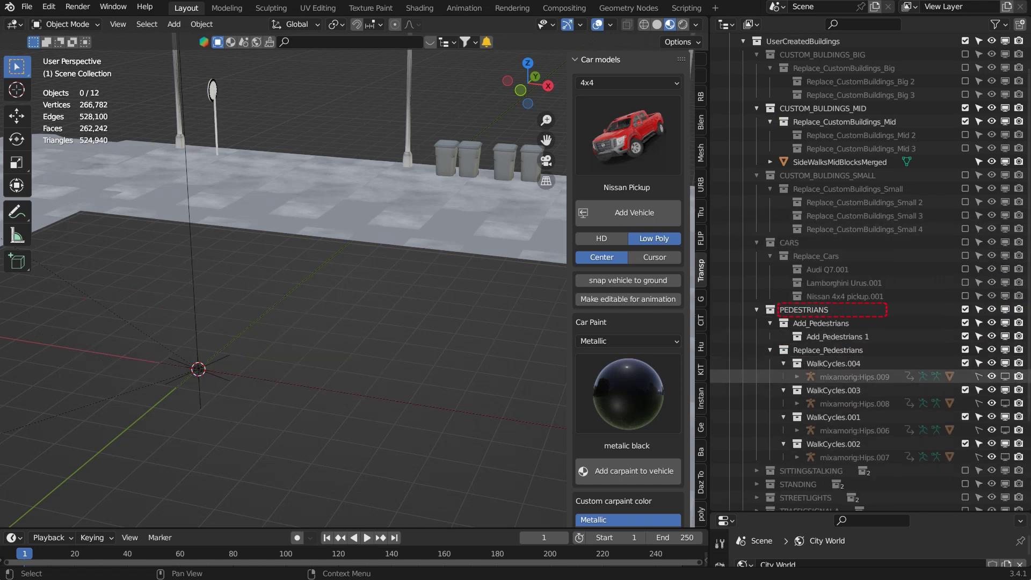
pyautogui.click(797, 377)
pyautogui.scroll(-2, 800, 386)
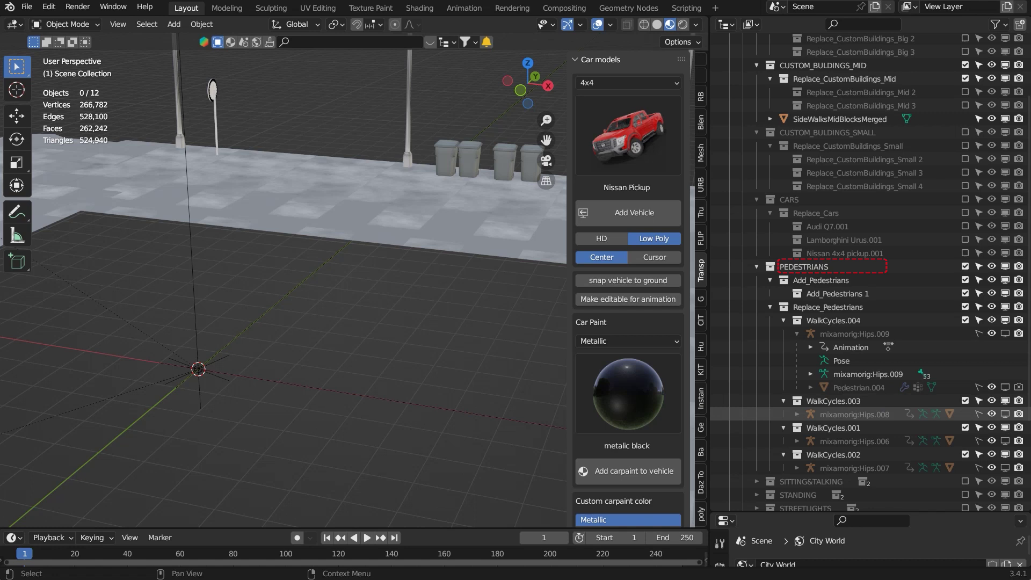
pyautogui.click(796, 414)
pyautogui.scroll(-2, 796, 429)
pyautogui.click(797, 452)
pyautogui.scroll(-4, 797, 448)
pyautogui.click(797, 446)
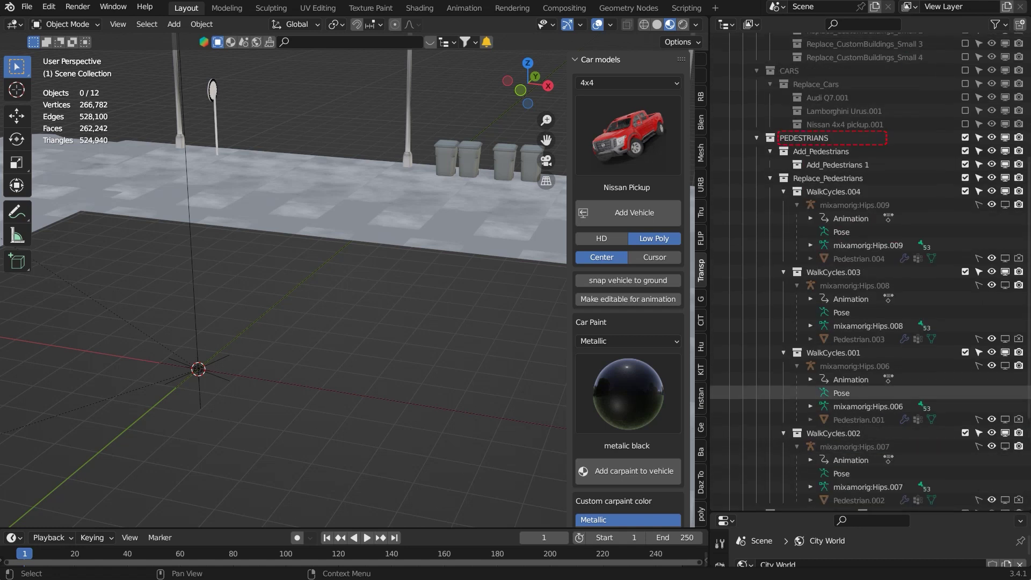
pyautogui.scroll(-3, 796, 441)
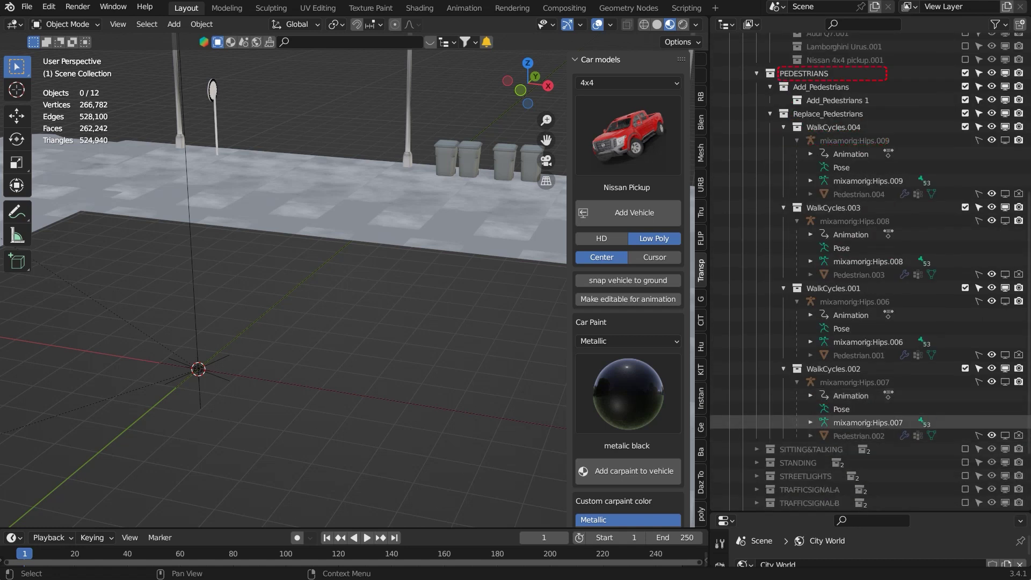
# - Enable the Pedestrian.002 mesh in the viewports and frame the walking figure as a size reference
pyautogui.click(1005, 435)
pyautogui.moveTo(370, 290); pyautogui.dragTo(349, 283, button='middle')
pyautogui.moveTo(279, 311); pyautogui.dragTo(419, 340, button='middle')
pyautogui.scroll(3, 257, 317)
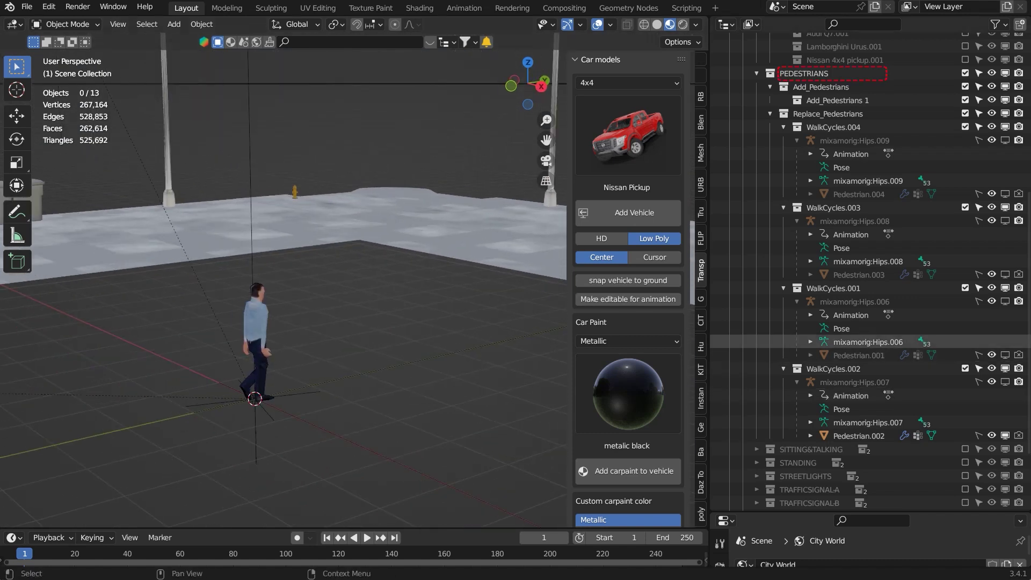
# - Append the Replace_Pedestrians collection from the custom props blend file into the WalkCycles.004 collection
pyautogui.click(833, 127)
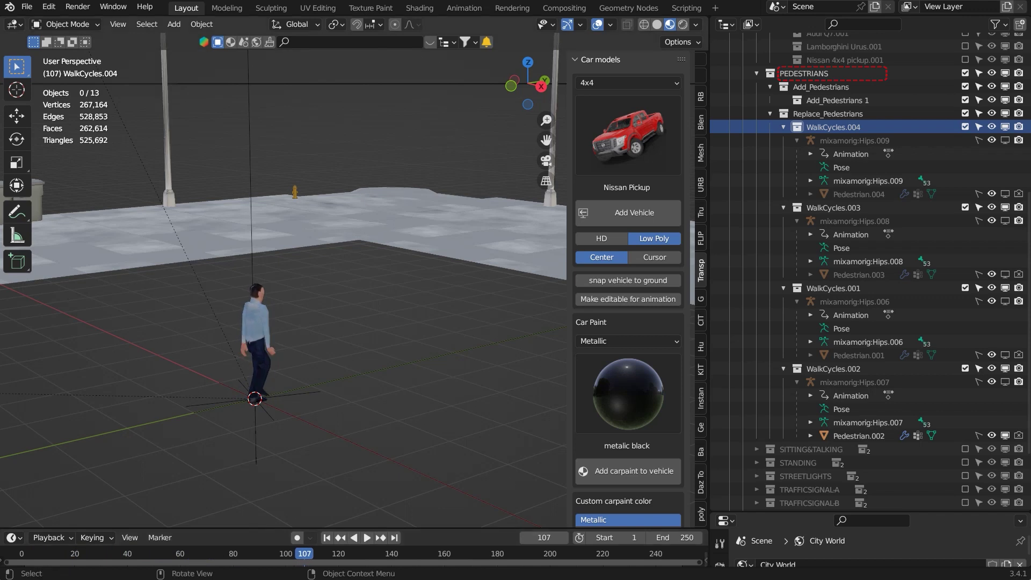
pyautogui.click(26, 6)
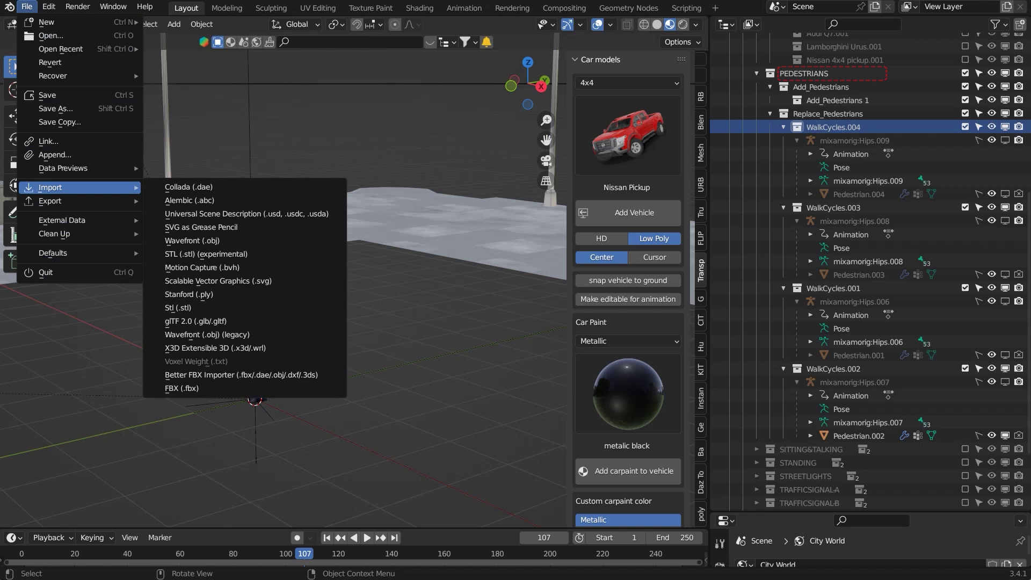
pyautogui.click(55, 155)
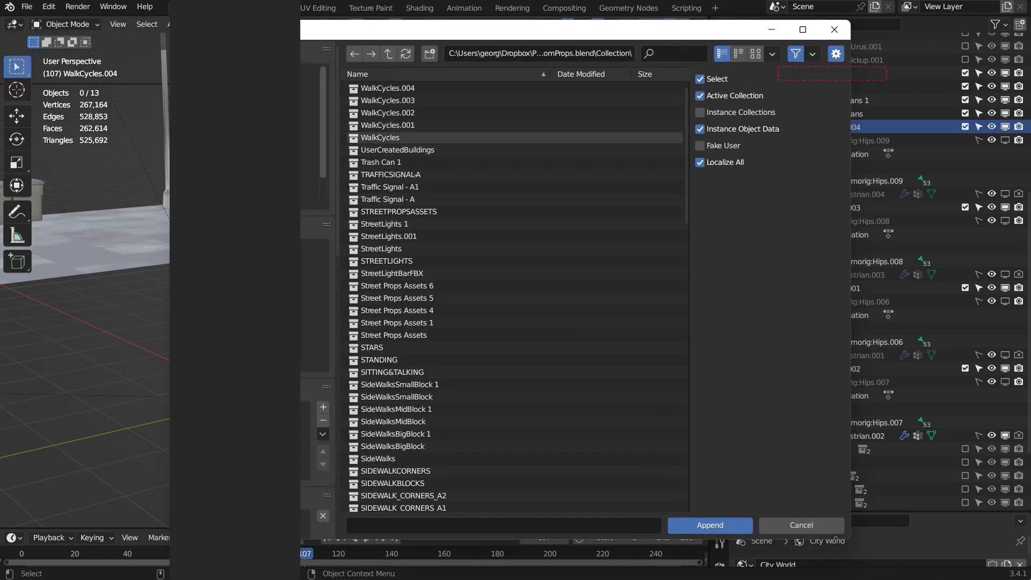
pyautogui.scroll(-9, 467, 318)
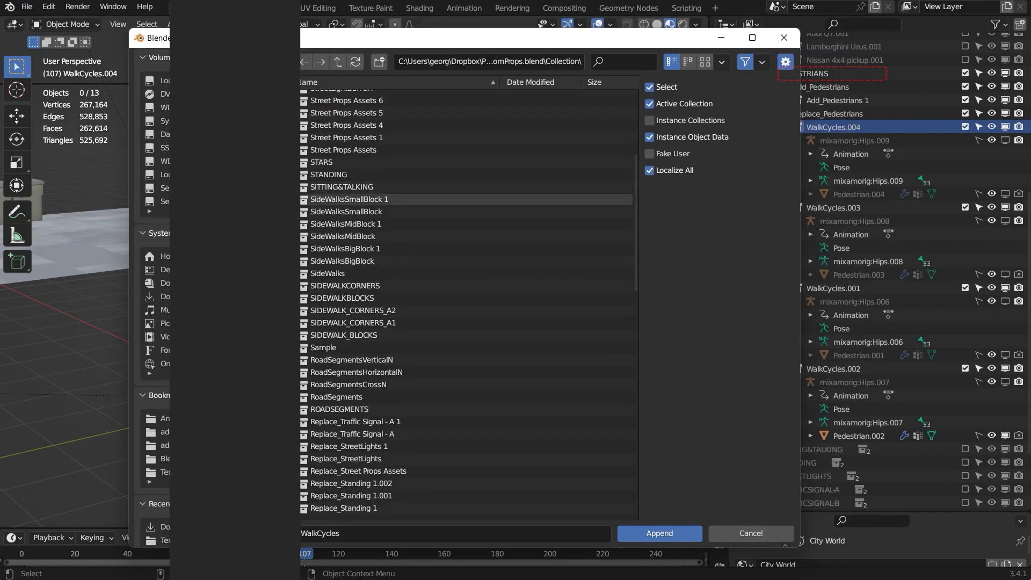
pyautogui.scroll(-6, 354, 317)
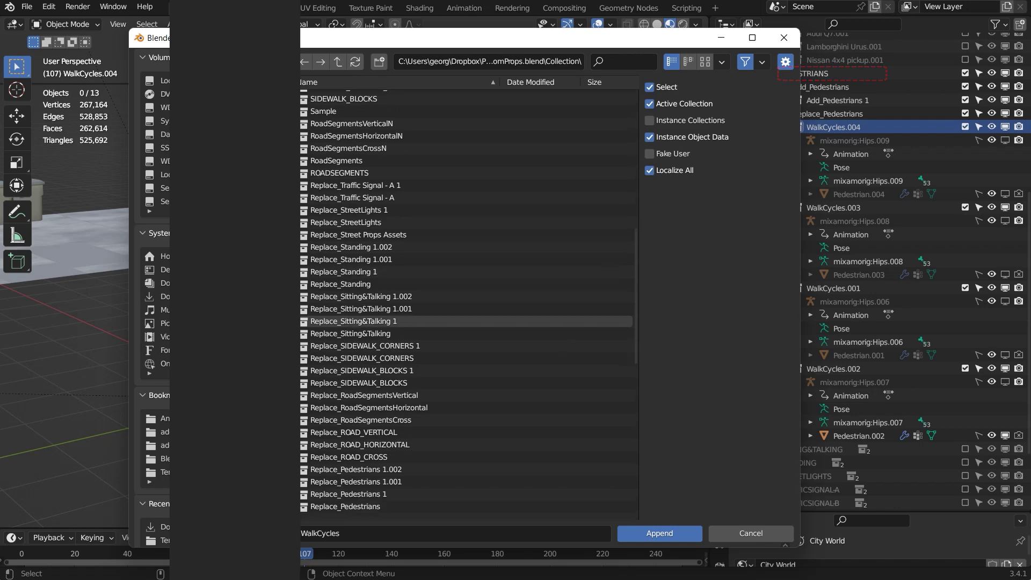
pyautogui.click(345, 485)
pyautogui.click(659, 534)
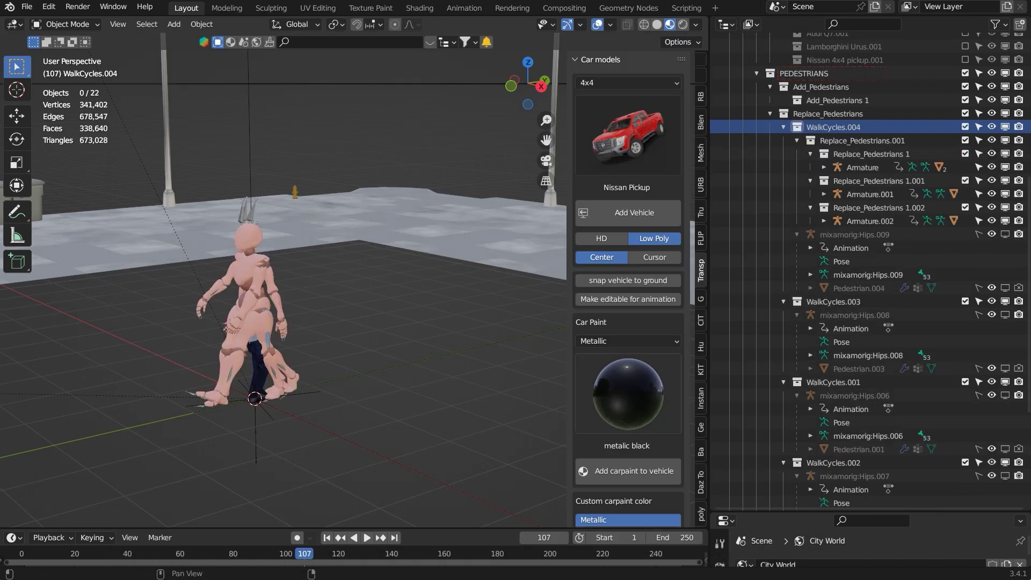
# - Scale Armature, Armature.001 and Armature.002 down together to roughly the height of the sample pedestrian
pyautogui.click(862, 168)
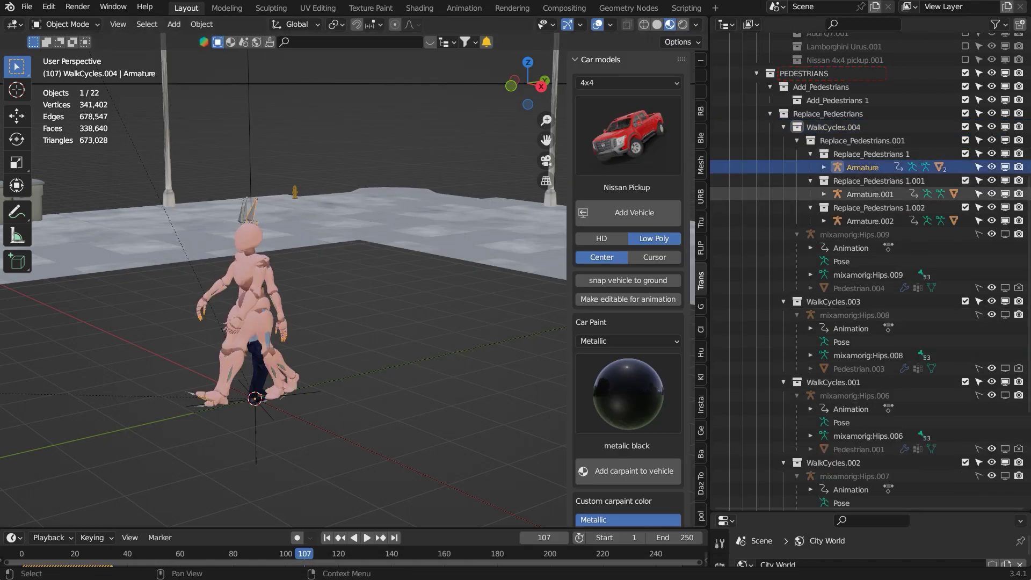
pyautogui.keyDown('ctrl'); pyautogui.click(870, 194); pyautogui.keyUp('ctrl')
pyautogui.keyDown('ctrl'); pyautogui.click(870, 221); pyautogui.keyUp('ctrl')
pyautogui.press('s')
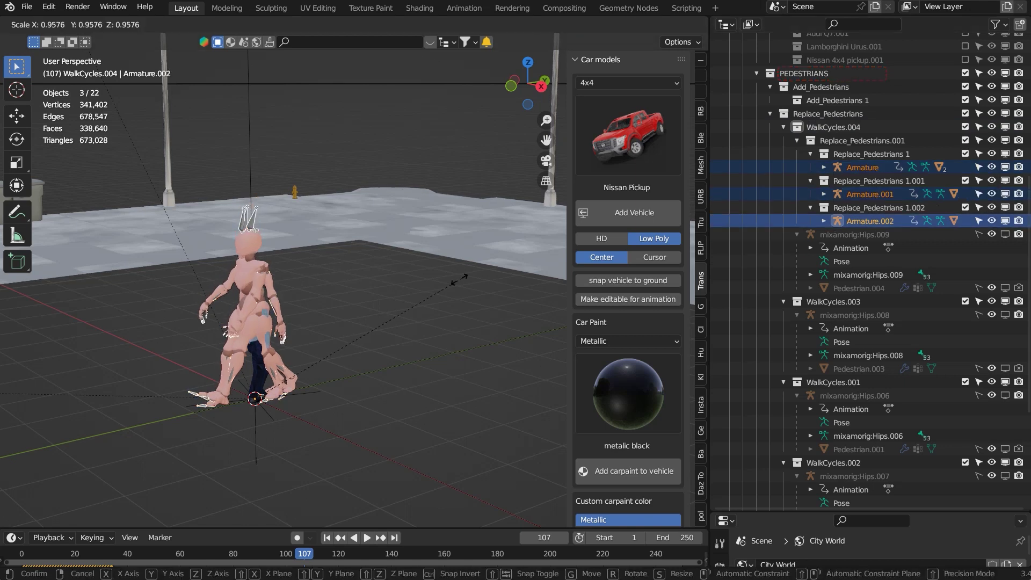
pyautogui.click(392, 310)
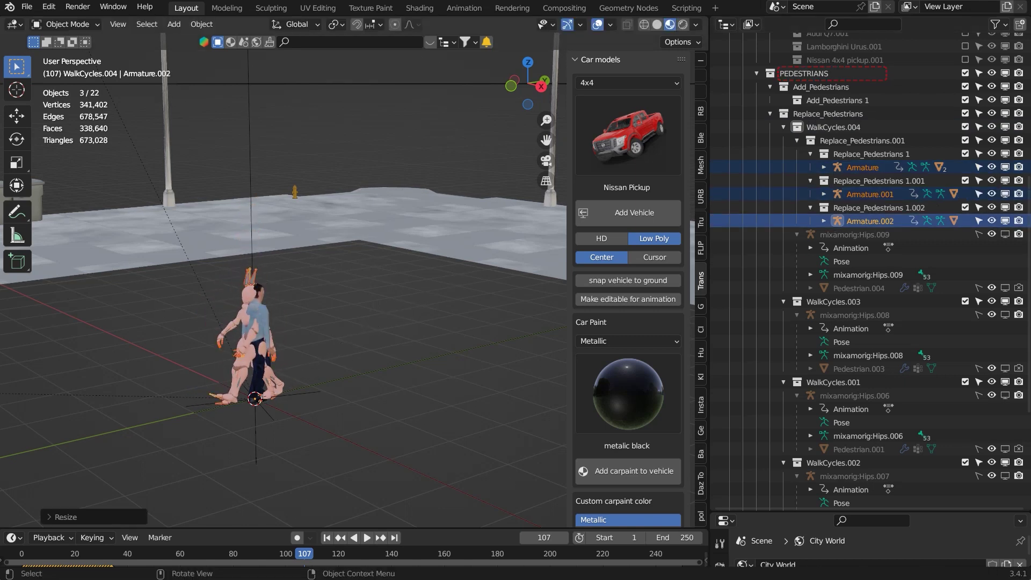
# - Rotate Armature, Armature.001 and Armature.002 together to face the sample pedestrian's walking direction and check them with animation playback
pyautogui.press('KP_7')
pyautogui.hotkey('shift', 'z')
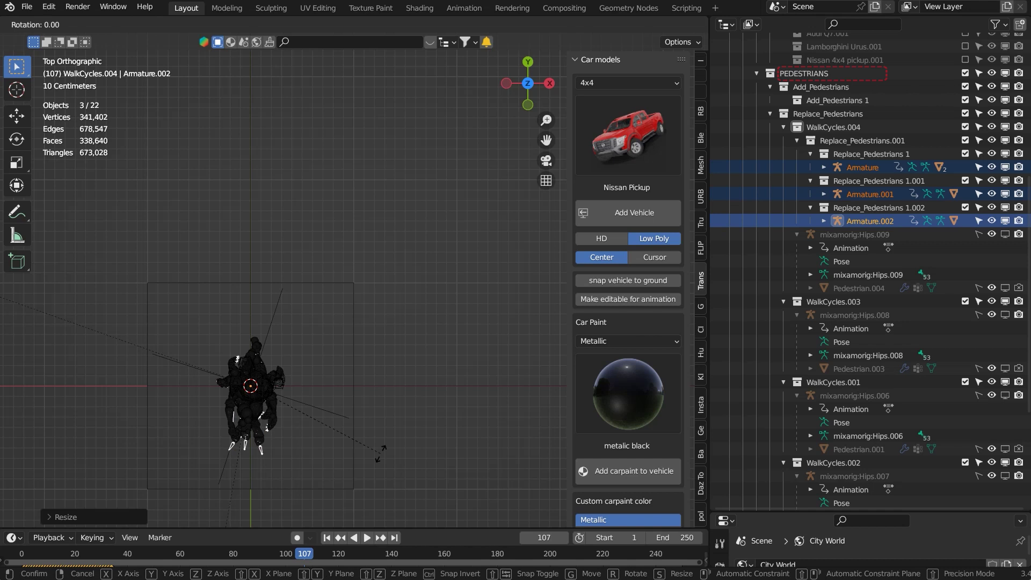
pyautogui.click(530, 173)
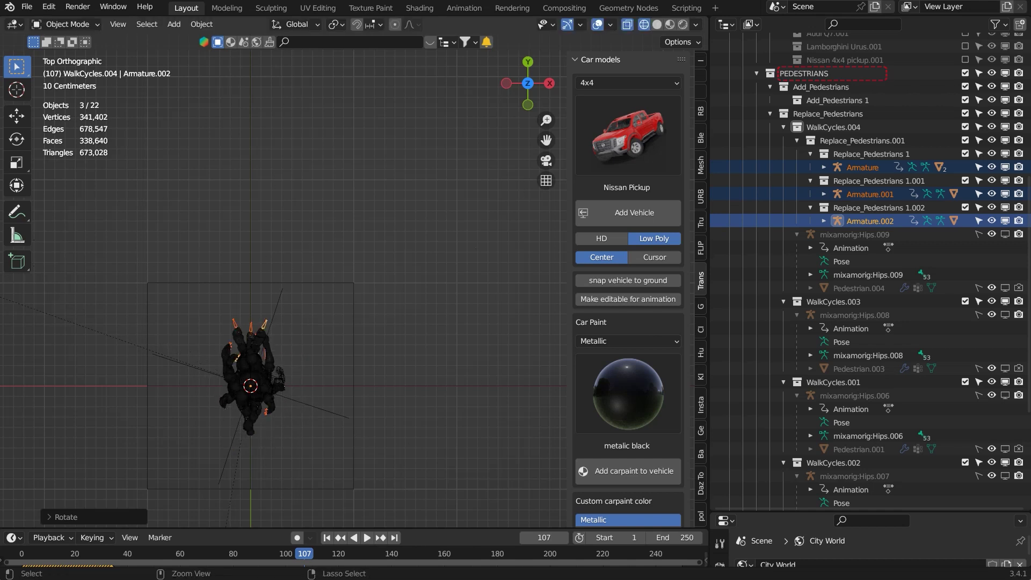
pyautogui.moveTo(530, 173); pyautogui.dragTo(430, 70, button='middle')
pyautogui.click(657, 25)
pyautogui.scroll(3, 284, 288)
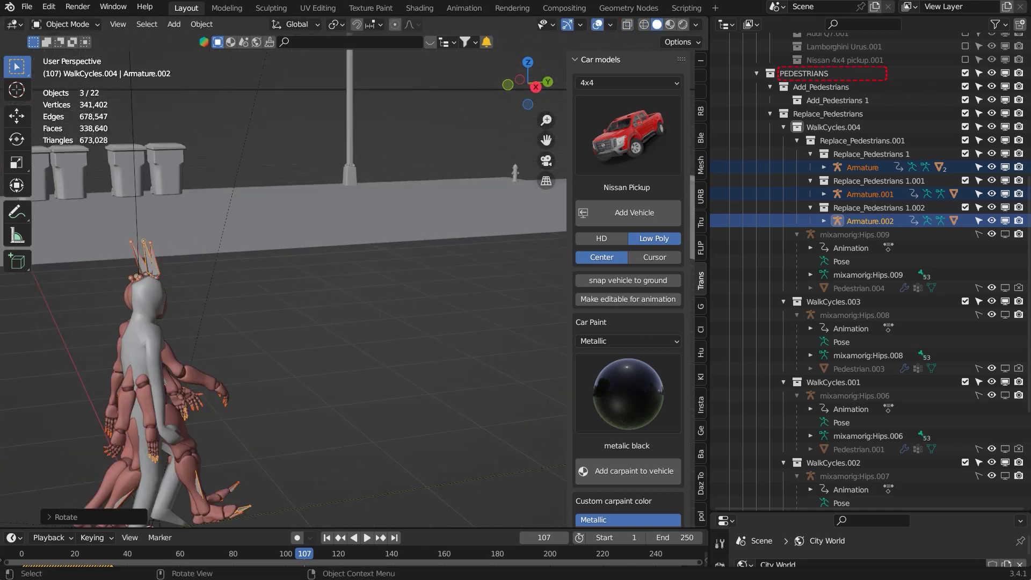
pyautogui.click(366, 537)
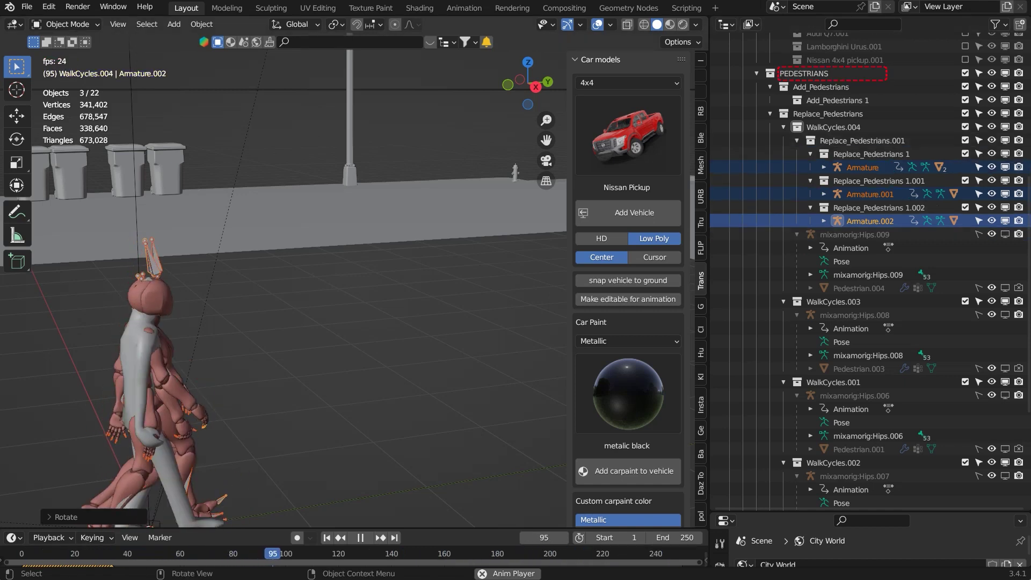
pyautogui.press('Escape')
# - Move the Replace_Pedestrians 1, 1.001 and 1.002 collections directly into the Replace_Pedestrians collection
pyautogui.click(862, 141)
pyautogui.click(861, 154)
pyautogui.keyDown('shift'); pyautogui.click(864, 222); pyautogui.keyUp('shift')
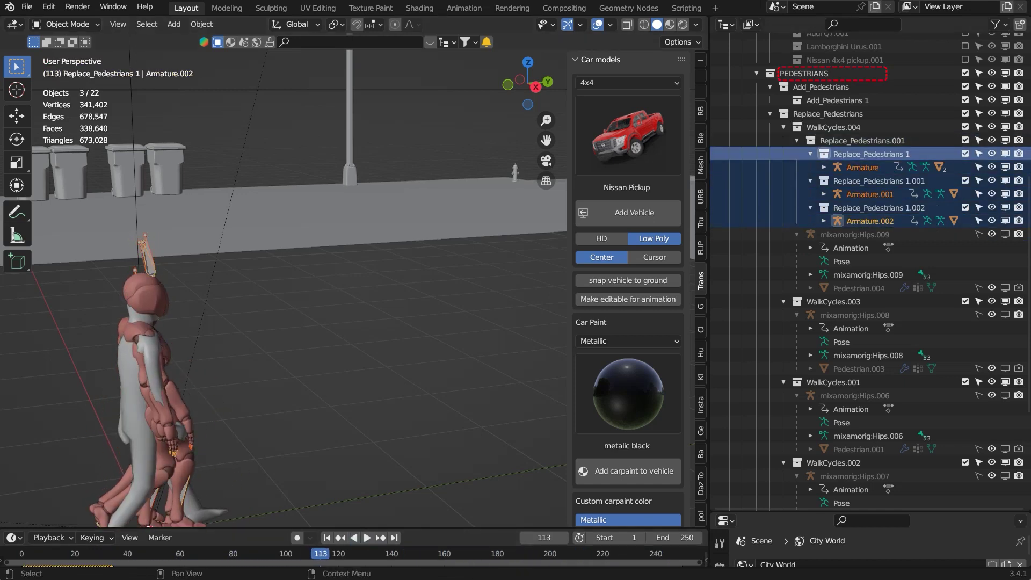
pyautogui.moveTo(853, 155); pyautogui.dragTo(827, 126)
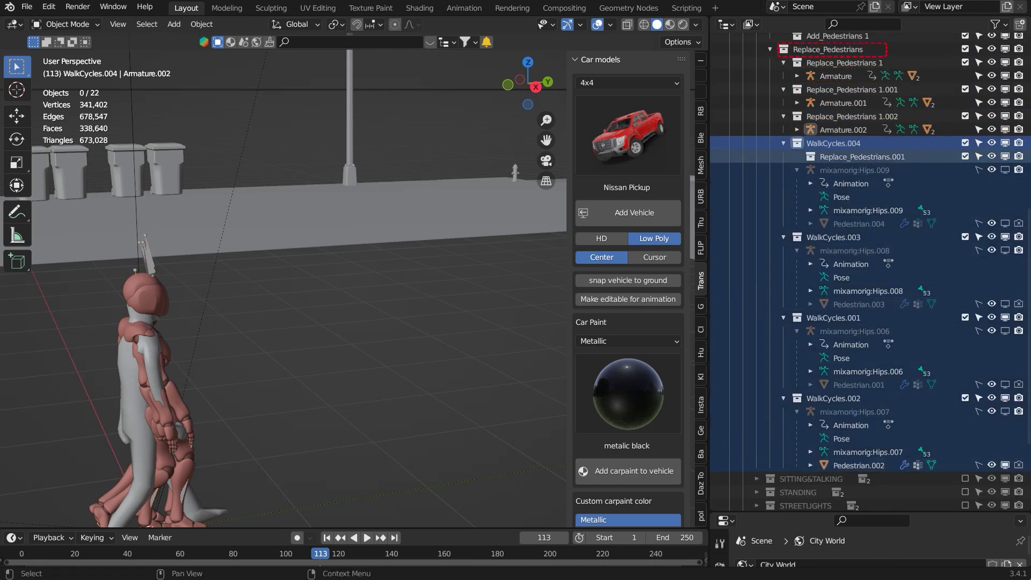
# - Delete the four WalkCycles collections and Add_Pedestrians together with their contents from the PEDESTRIANS collection
pyautogui.rightClick(795, 143)
pyautogui.click(795, 143)
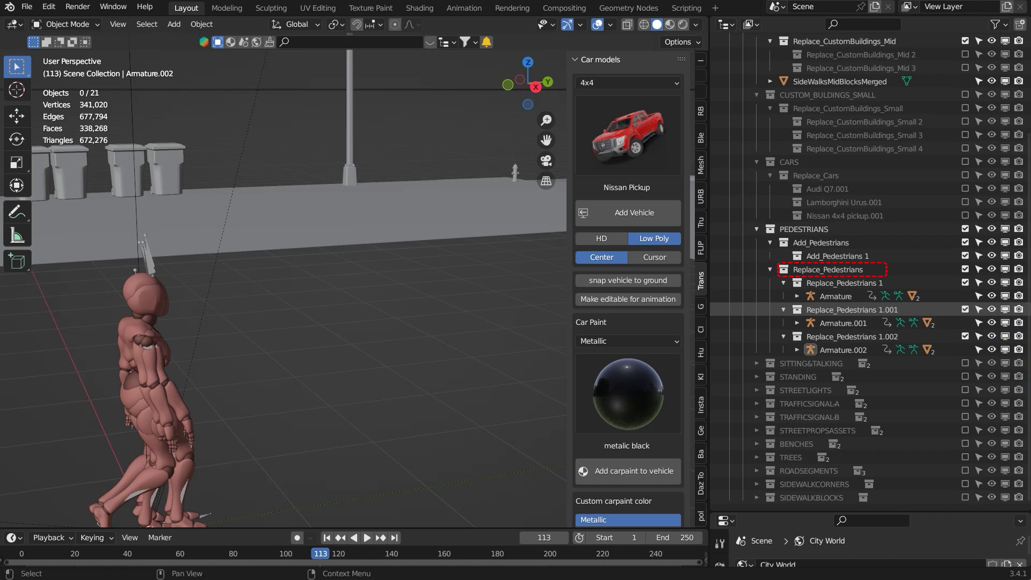
pyautogui.click(821, 243)
pyautogui.rightClick(810, 251)
pyautogui.click(810, 257)
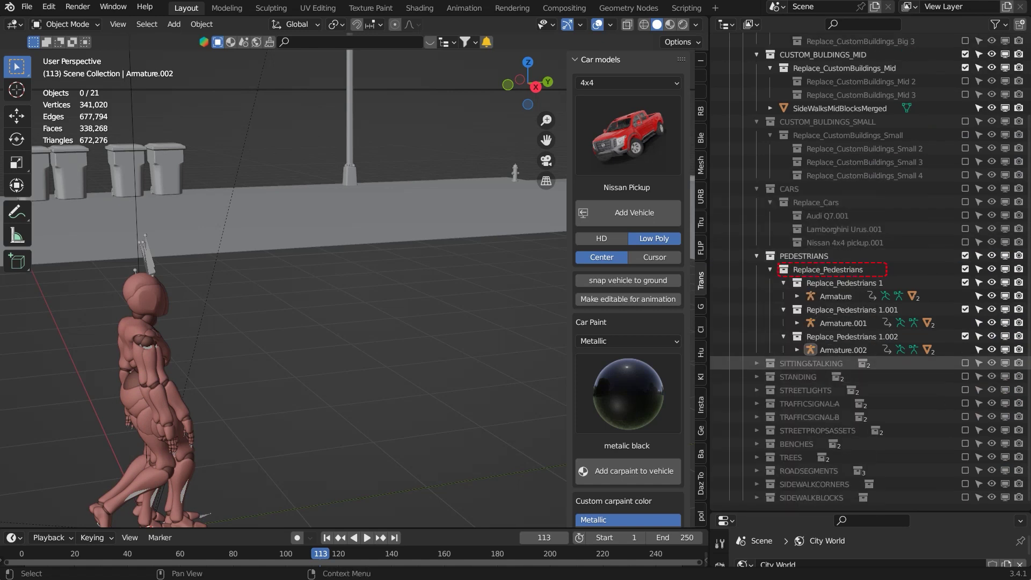
# - Include the SITTING&TALKING collection, exclude PEDESTRIANS, and expand the mixamorig:HipsA01 rig in Sitting.004
pyautogui.click(756, 363)
pyautogui.scroll(-4, 756, 363)
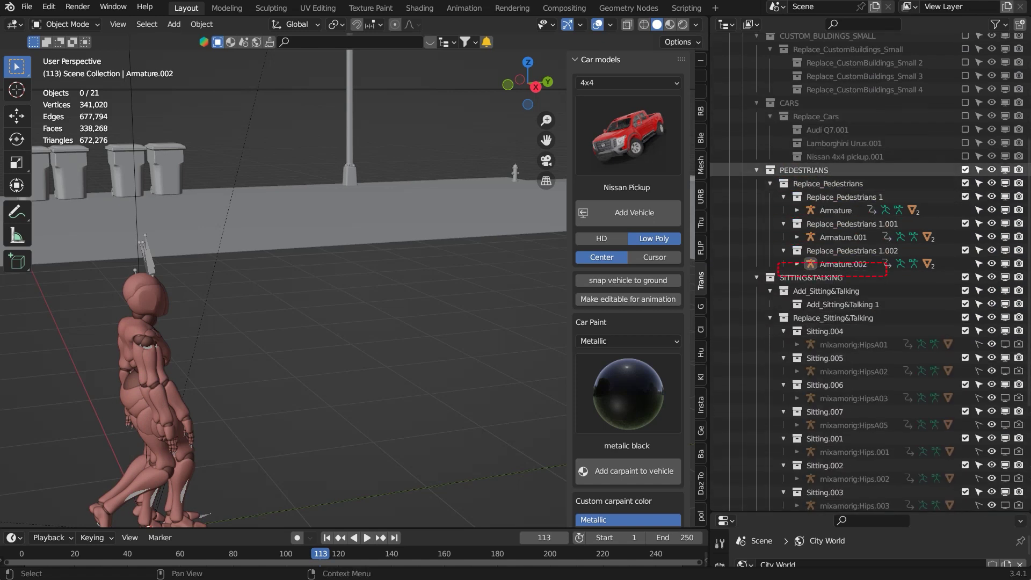
pyautogui.click(965, 170)
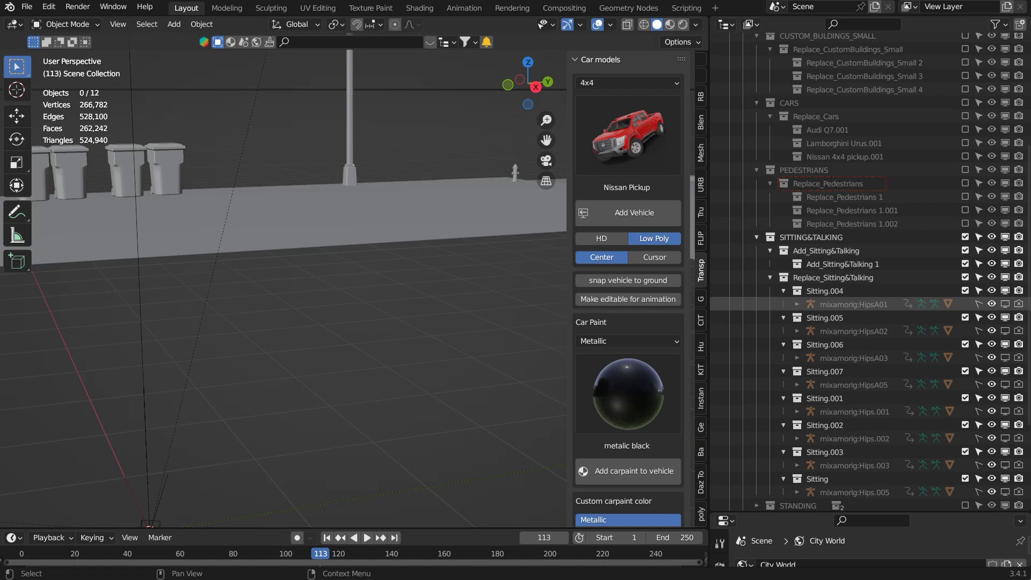
pyautogui.click(797, 305)
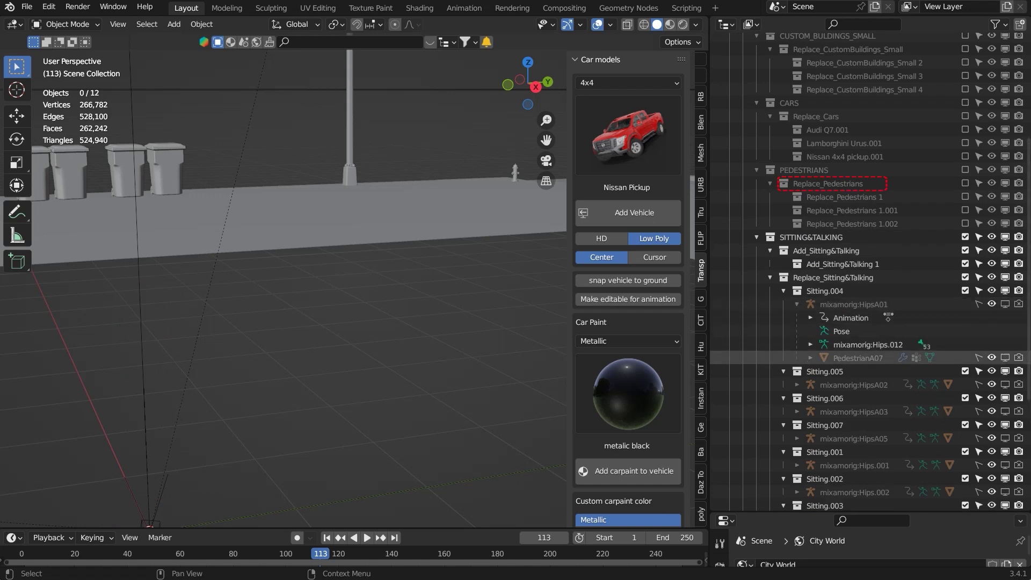
# - Append the SITTING&TALKING collection from the custom props blend file into Replace_Sitting&Talking
pyautogui.click(392, 142)
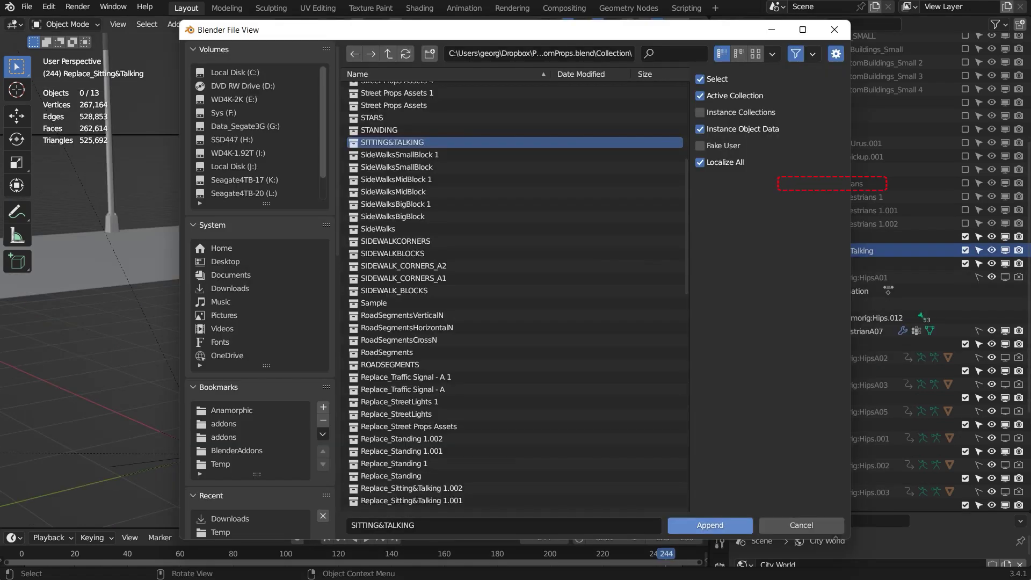
pyautogui.click(710, 526)
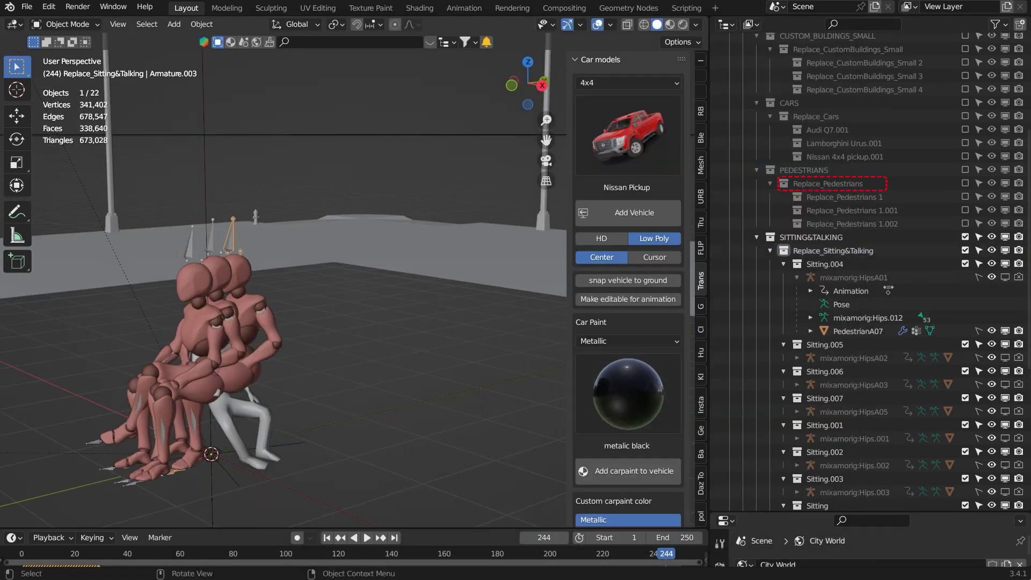
# - Scale Armature.003, Armature.004 and Armature.005 down together to roughly the size of the seated sample pedestrian
pyautogui.scroll(-7, 870, 268)
pyautogui.keyDown('ctrl'); pyautogui.click(870, 449); pyautogui.keyUp('ctrl')
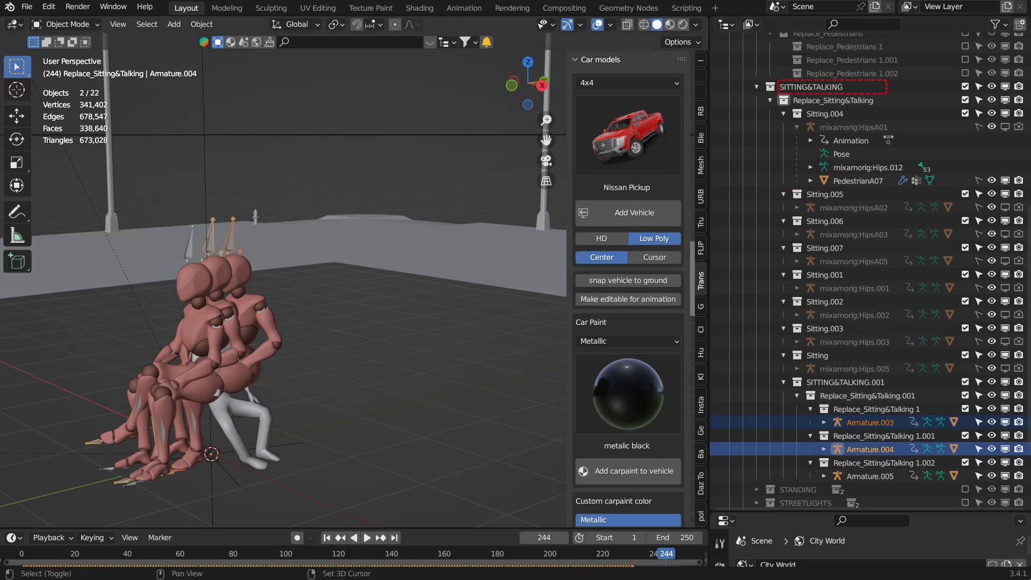
pyautogui.keyDown('ctrl'); pyautogui.click(870, 476); pyautogui.keyUp('ctrl')
pyautogui.press('s')
pyautogui.click(332, 343)
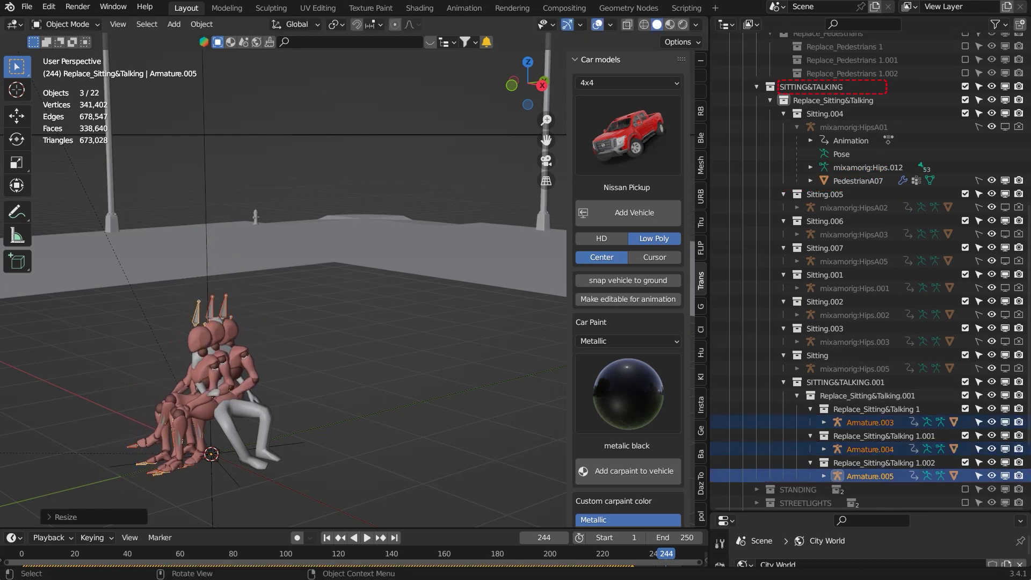
pyautogui.press('s')
pyautogui.click(332, 342)
# - Rotate Armature.003, Armature.004 and Armature.005 in top view to face the same way as the seated sample and compare them with textured shading
pyautogui.press('KP_7')
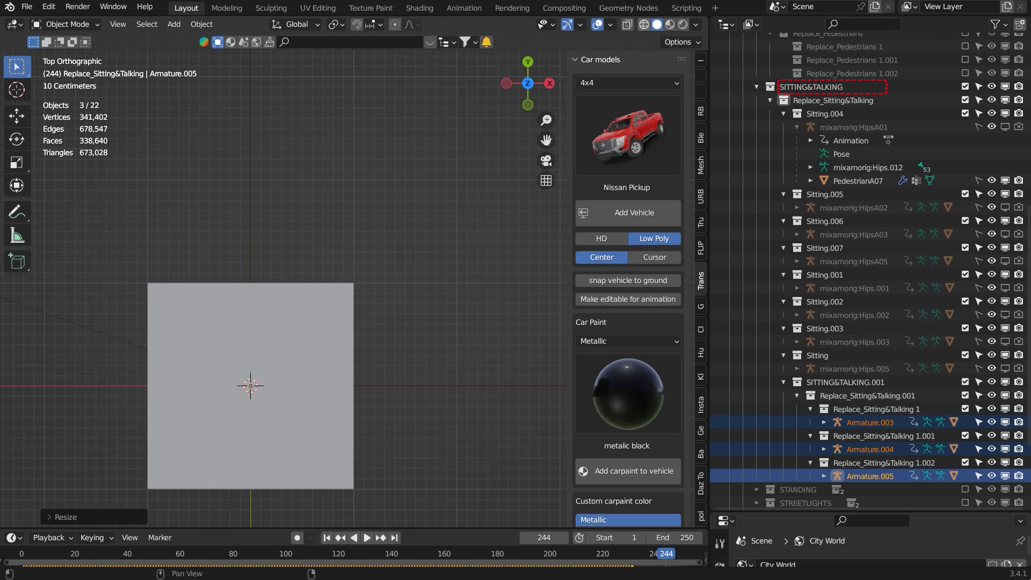
pyautogui.press('r')
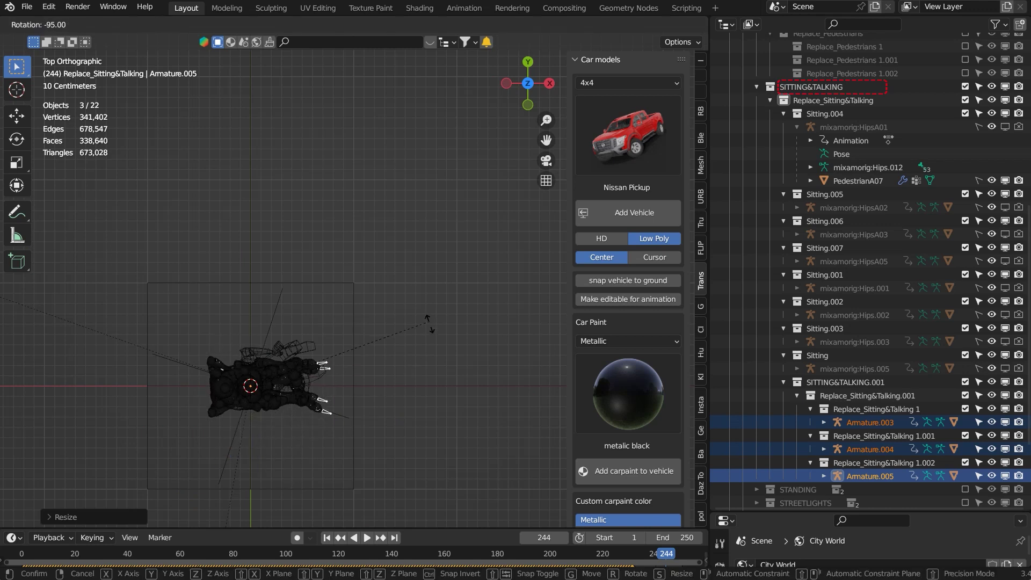
pyautogui.click(428, 323)
pyautogui.moveTo(428, 322); pyautogui.dragTo(429, 225, button='middle')
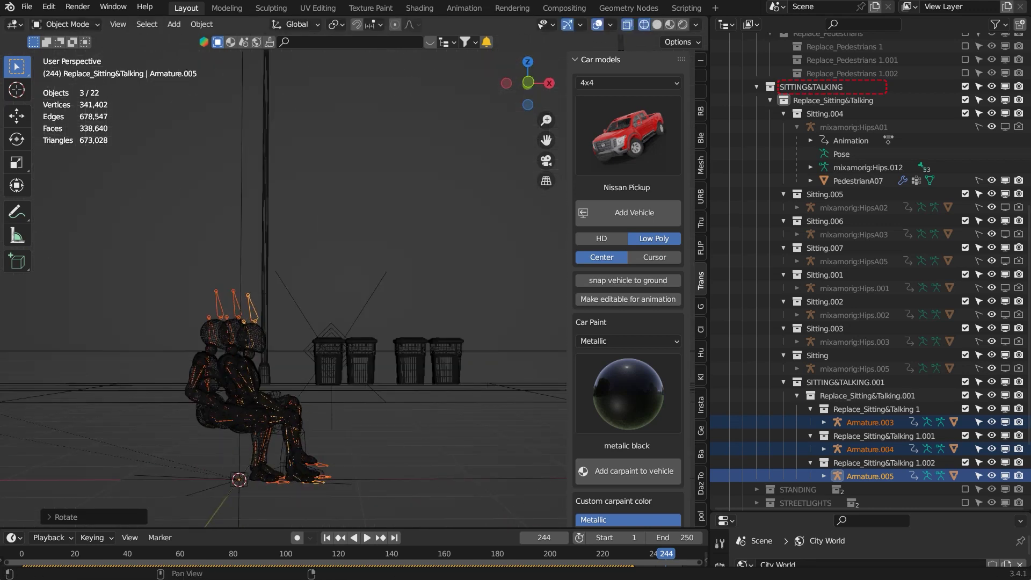
pyautogui.hotkey('shift', 'z')
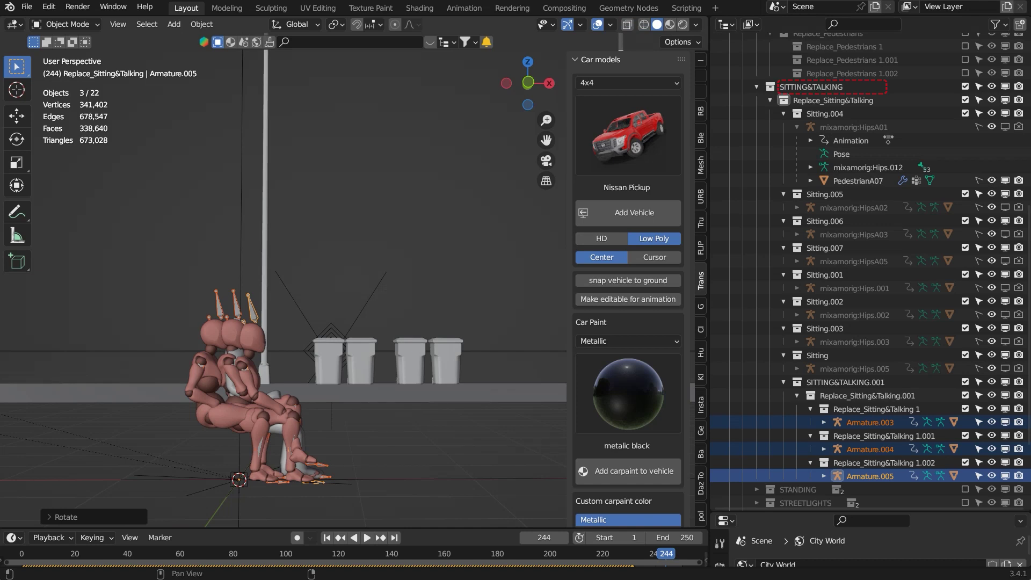
pyautogui.moveTo(344, 290)
pyautogui.mouseDown(button='middle')
pyautogui.moveTo(231, 311)
pyautogui.moveTo(199, 306)
pyautogui.mouseUp(button='middle')
pyautogui.press('z')
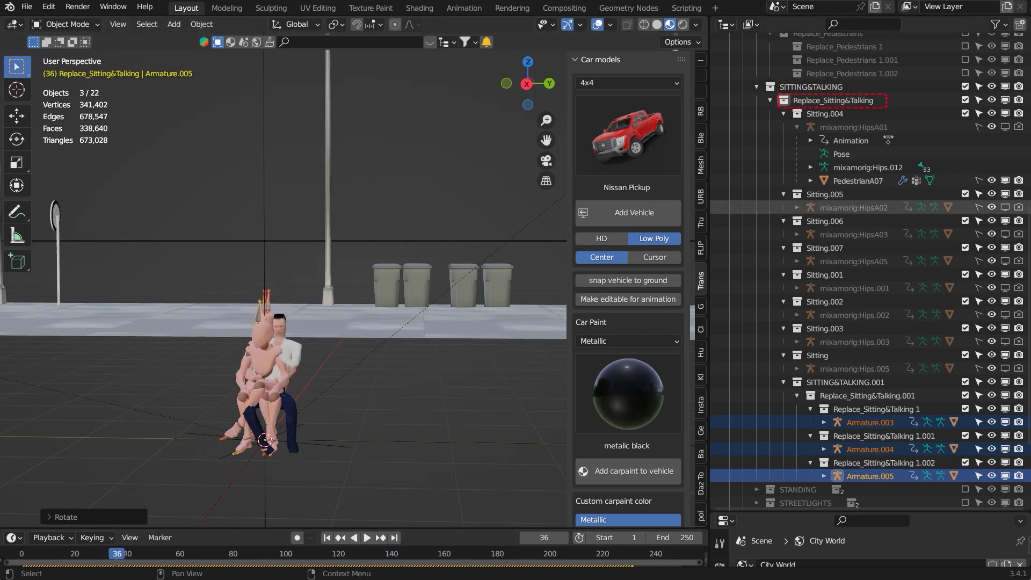
# - Move the Replace_Sitting&Talking 1, 1.001 and 1.002 collections directly into the Replace_Sitting&Talking collection
pyautogui.click(865, 409)
pyautogui.keyDown('shift'); pyautogui.click(880, 462); pyautogui.keyUp('shift')
pyautogui.moveTo(865, 409); pyautogui.dragTo(812, 99)
# - Delete the sample Sitting collections and the leftover SITTING&TALKING.001 collection with their contents
pyautogui.click(824, 193)
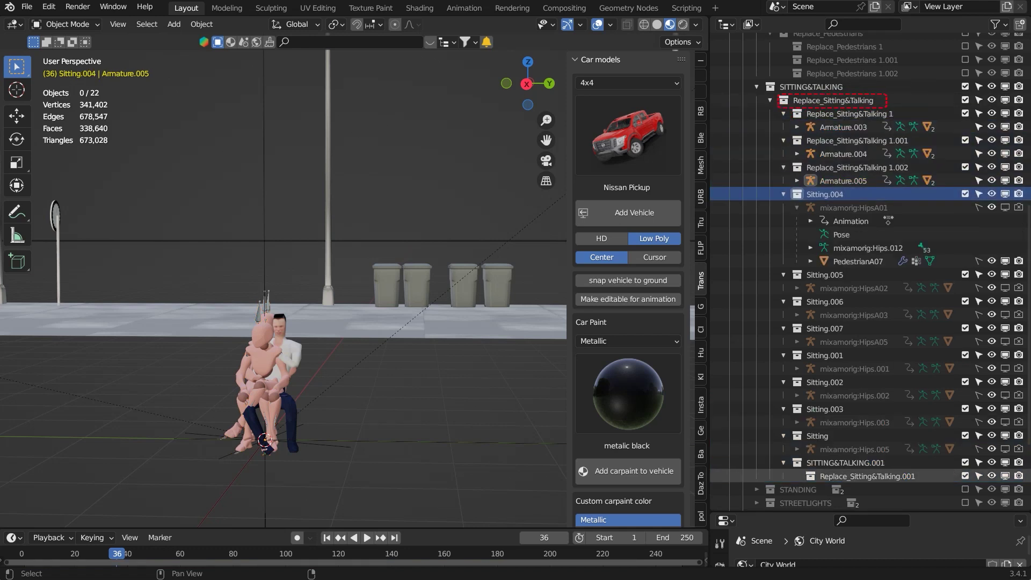
pyautogui.keyDown('shift'); pyautogui.click(846, 476); pyautogui.keyUp('shift')
pyautogui.rightClick(835, 193)
pyautogui.click(835, 190)
pyautogui.moveTo(343, 322); pyautogui.dragTo(397, 327, button='middle')
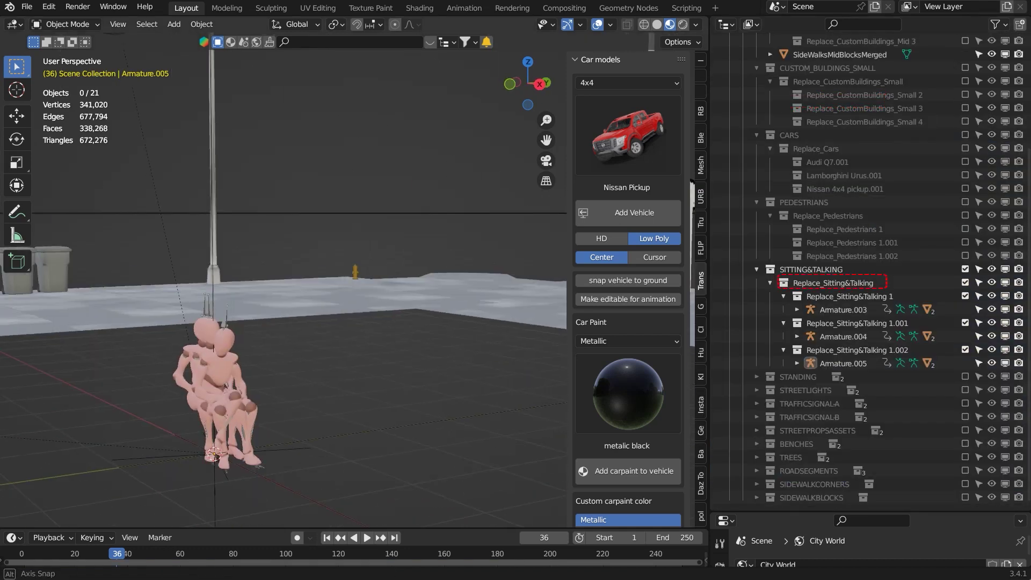
pyautogui.moveTo(252, 268); pyautogui.dragTo(231, 269, button='middle')
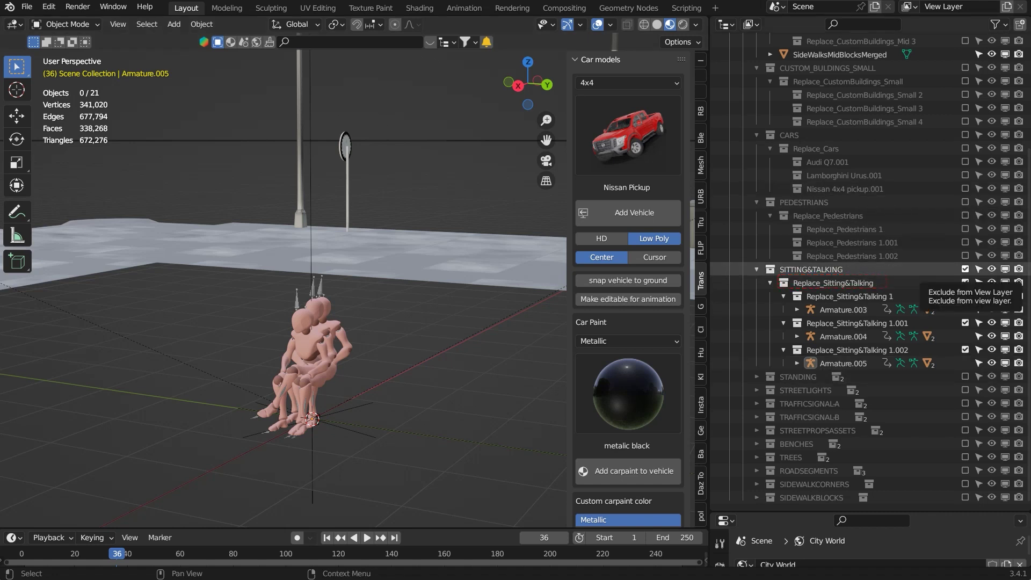
# - Exclude SITTING&TALKING, include STANDING, and enable the Pedestrian mesh of the PhoneTalking collection in the viewports as a size reference
pyautogui.click(965, 283)
pyautogui.click(756, 377)
pyautogui.scroll(-4, 762, 377)
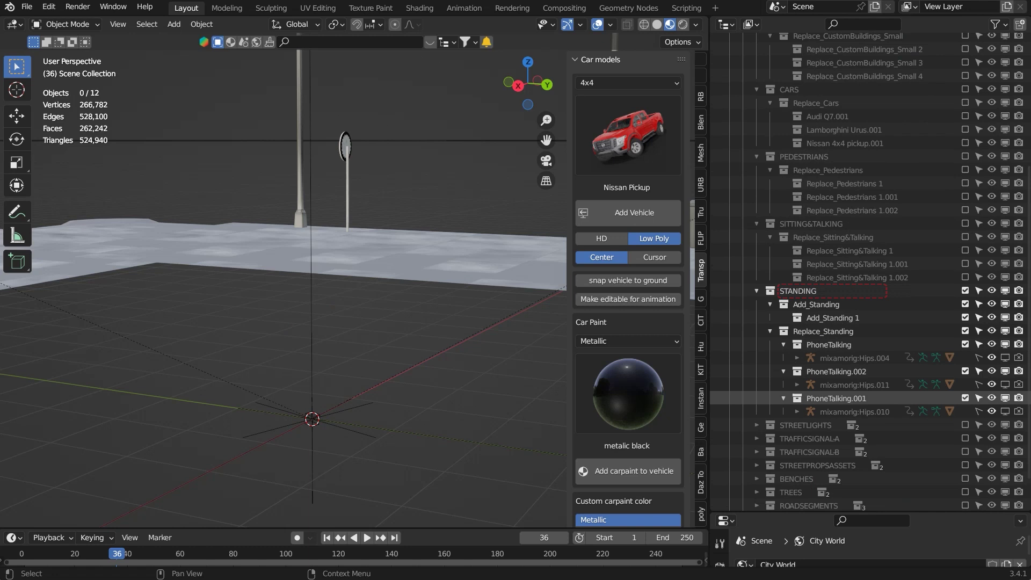
pyautogui.click(797, 358)
pyautogui.click(1005, 412)
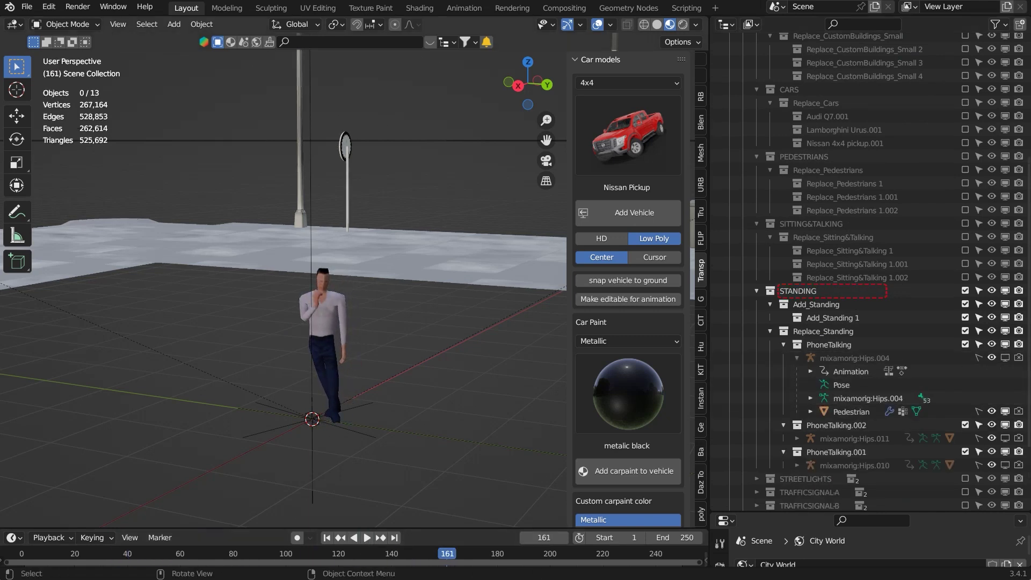
# - Delete the Add_Standing collection together with its Add_Standing 1 subcollection
pyautogui.click(830, 331)
pyautogui.click(831, 305)
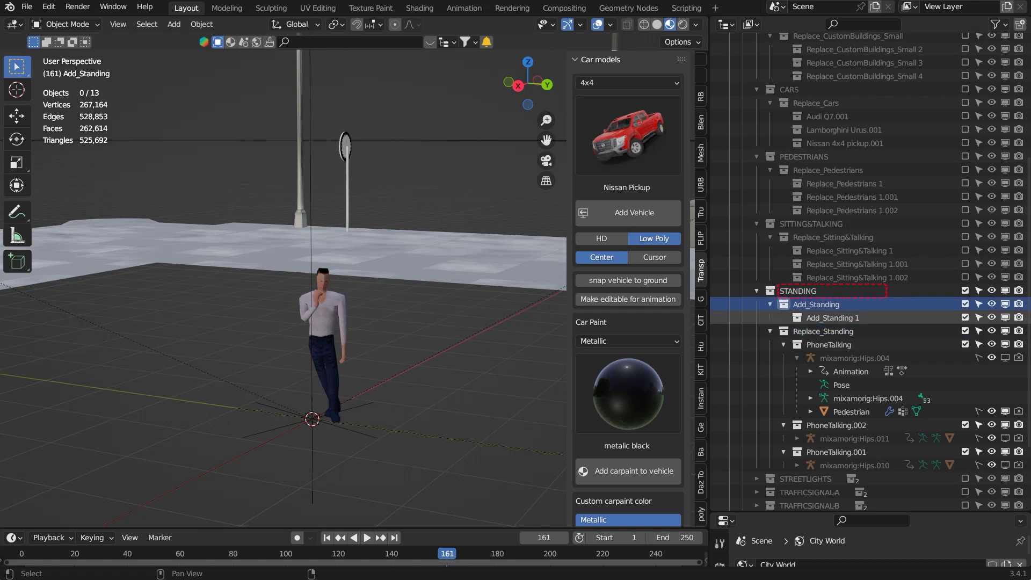
pyautogui.keyDown('shift'); pyautogui.click(831, 317); pyautogui.keyUp('shift')
pyautogui.rightClick(831, 317)
pyautogui.click(751, 316)
# - Append the STANDING collection from the custom props blend file into the Replace_Standing collection
pyautogui.click(823, 304)
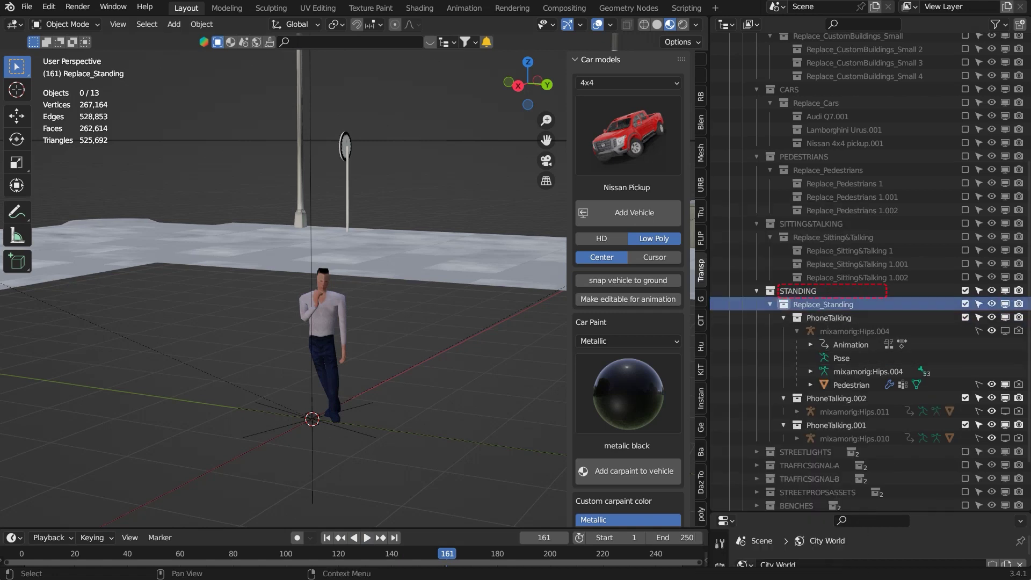
pyautogui.click(26, 7)
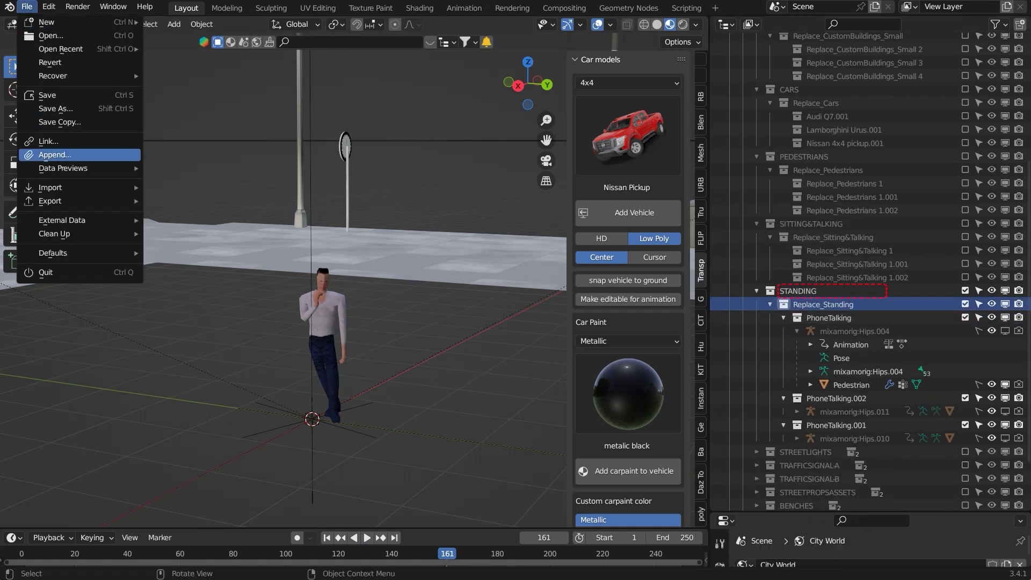
pyautogui.click(70, 152)
pyautogui.click(414, 357)
pyautogui.click(702, 523)
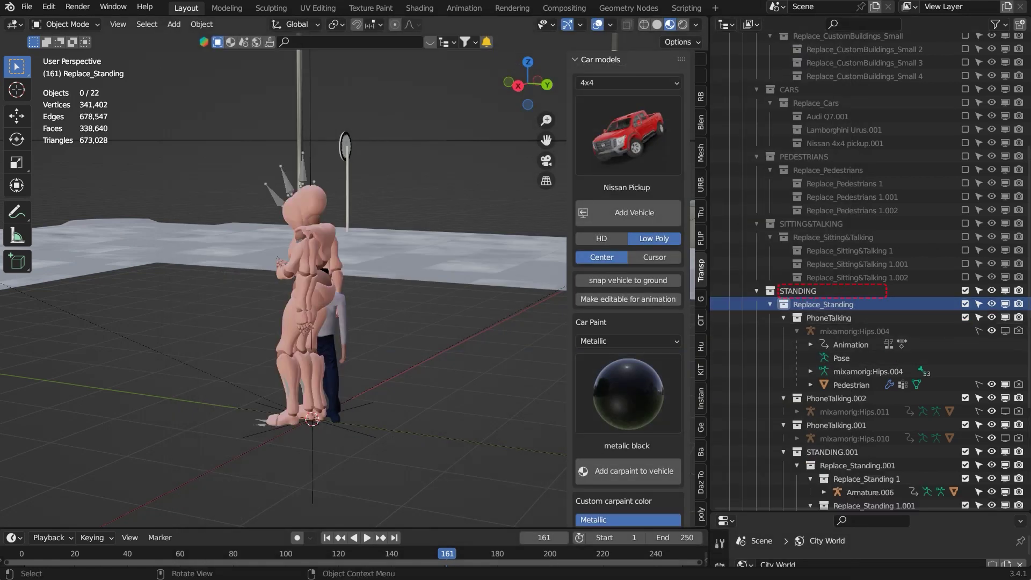
# - Scale Armature.006, Armature.007 and Armature.008 down together by a factor of about 0.65 to match the standing sample pedestrian
pyautogui.scroll(-5, 859, 376)
pyautogui.click(837, 438)
pyautogui.keyDown('ctrl'); pyautogui.click(837, 411); pyautogui.keyUp('ctrl')
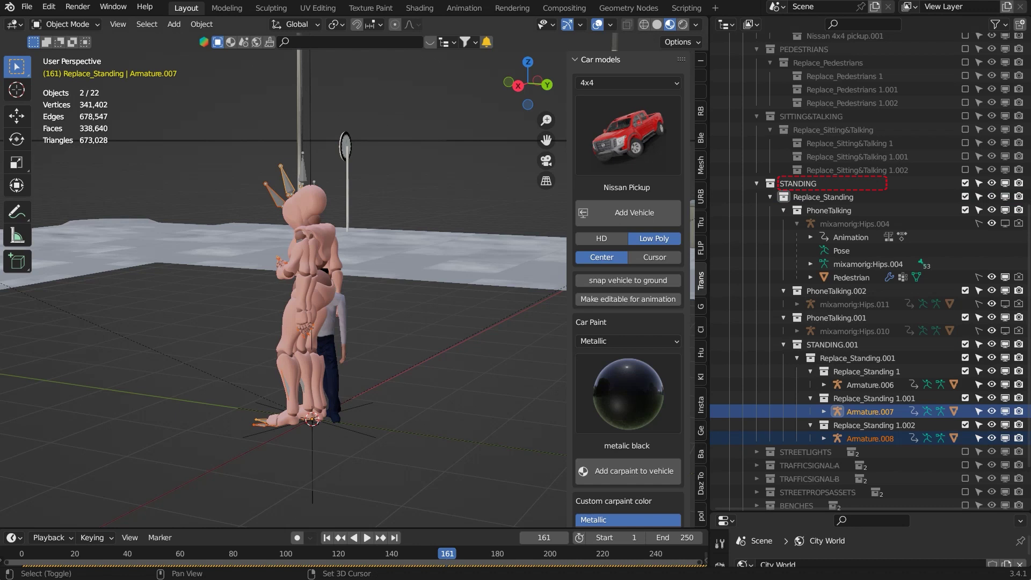
pyautogui.keyDown('ctrl'); pyautogui.click(837, 384); pyautogui.keyUp('ctrl')
pyautogui.press('s')
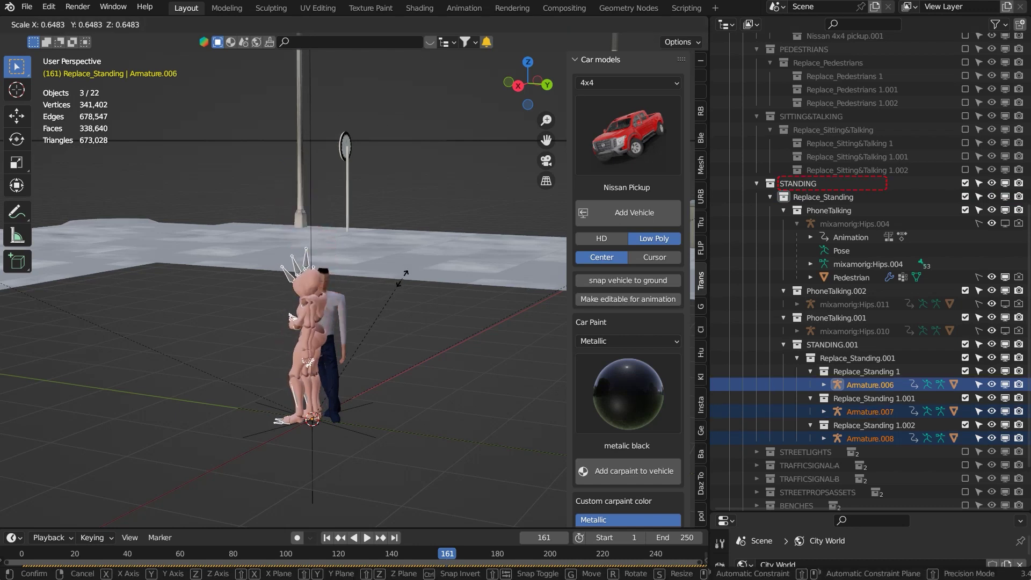
pyautogui.click(402, 278)
# - Exclude CITY_EN, rotate Armature.006, Armature.007 and Armature.008 to face the standing sample's direction, and check them with animation playback
pyautogui.press('KP_7')
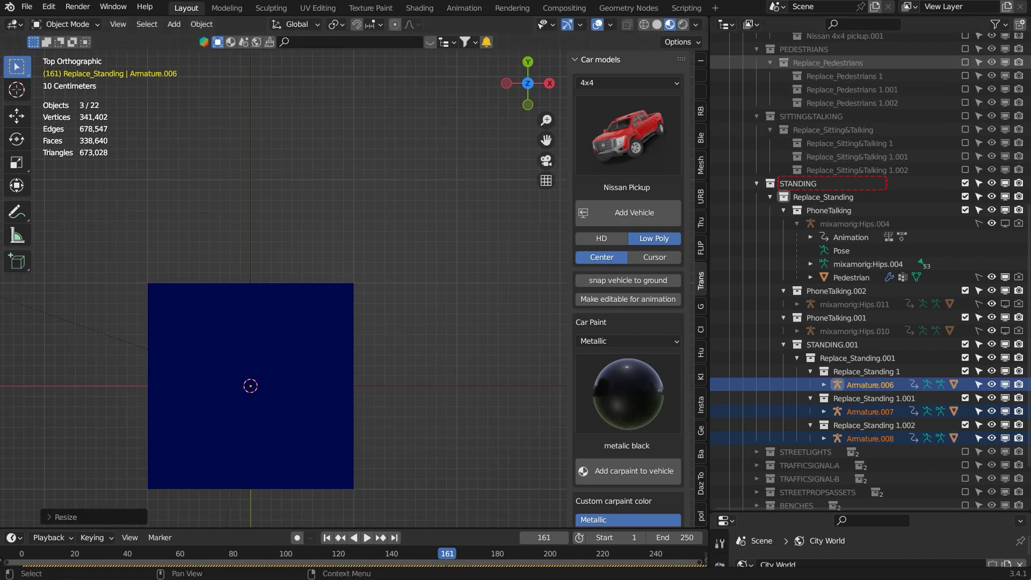
pyautogui.scroll(14, 955, 76)
pyautogui.click(965, 67)
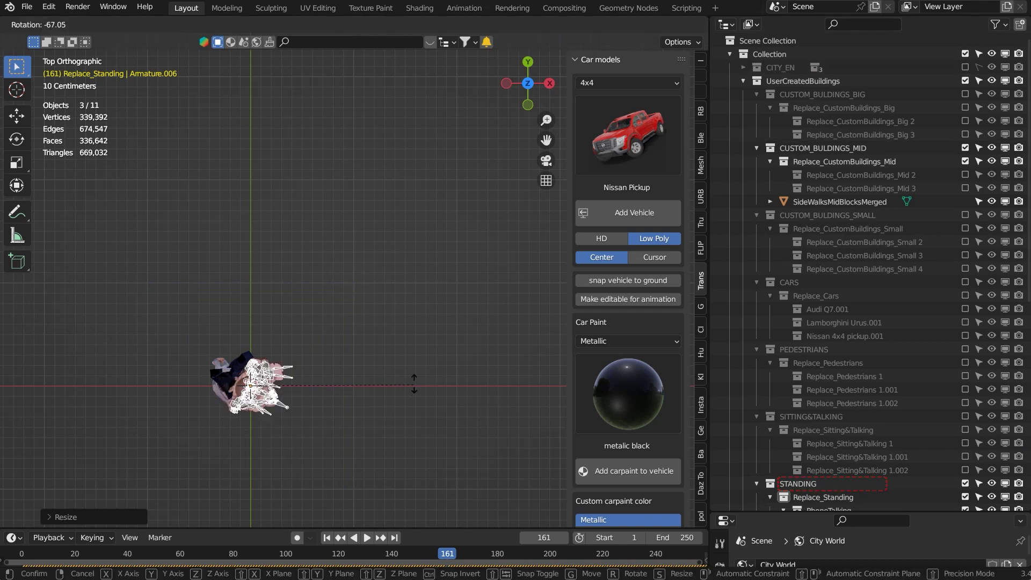
pyautogui.click(379, 304)
pyautogui.moveTo(380, 304); pyautogui.dragTo(263, 199, button='middle')
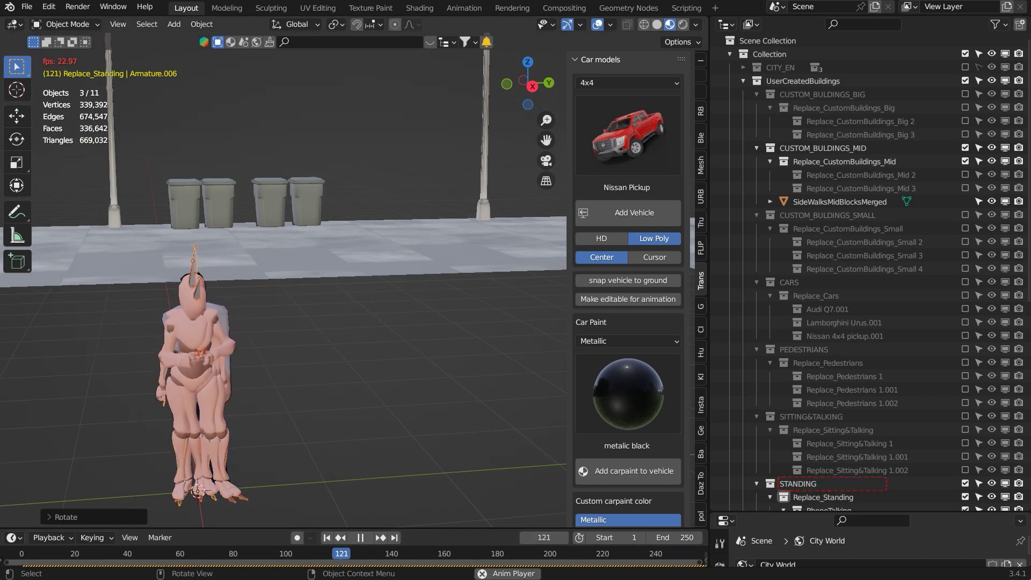
pyautogui.press('space')
pyautogui.press('KP_Decimal')
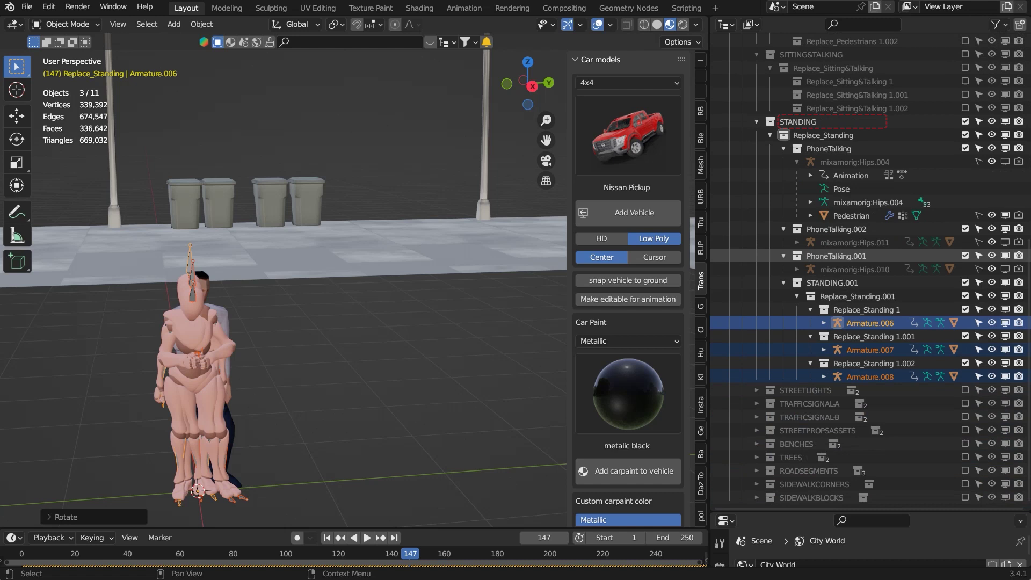
# - Move the Replace_Standing 1, Replace_Standing 1.001 and Replace_Standing 1.002 collections directly into the original Replace_Standing collection
pyautogui.click(858, 296)
pyautogui.keyDown('shift'); pyautogui.click(870, 377); pyautogui.keyUp('shift')
pyautogui.click(866, 310)
pyautogui.keyDown('shift'); pyautogui.click(870, 377); pyautogui.keyUp('shift')
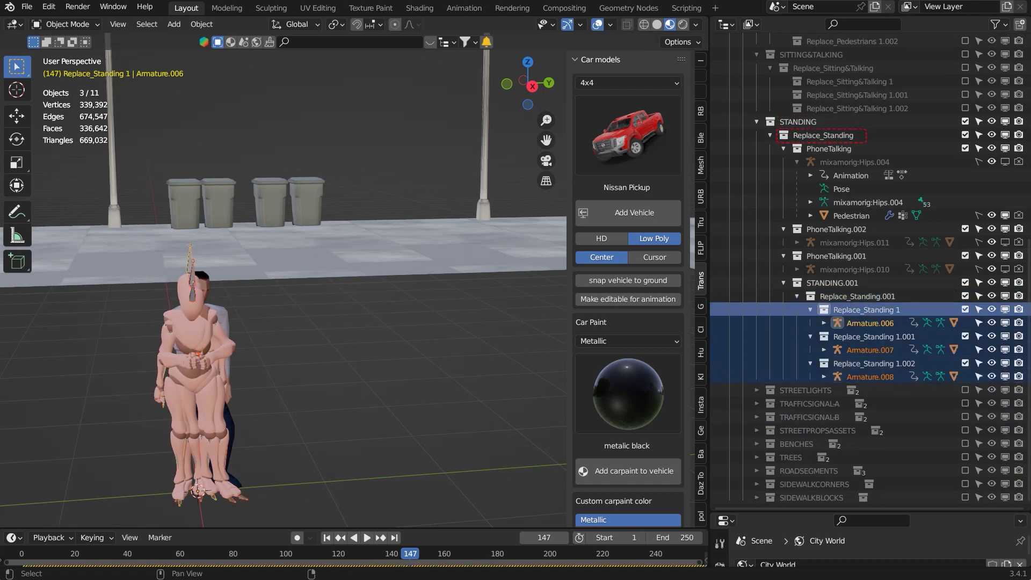
pyautogui.moveTo(866, 309); pyautogui.dragTo(847, 136)
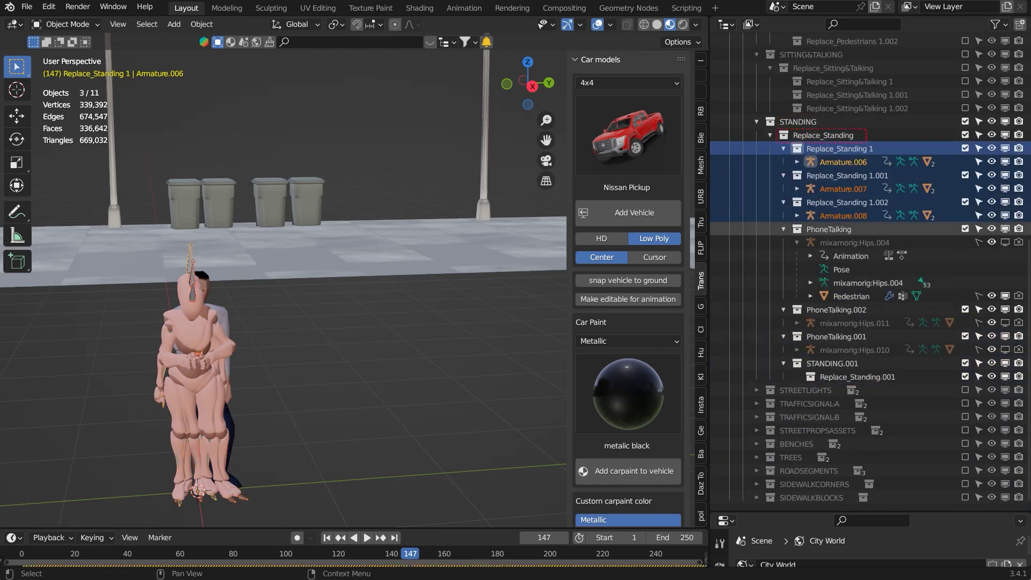
# - Delete the PhoneTalking sample collections and the emptied STANDING.001 hierarchy, and exclude STANDING from the view layer
pyautogui.click(829, 229)
pyautogui.press('Delete')
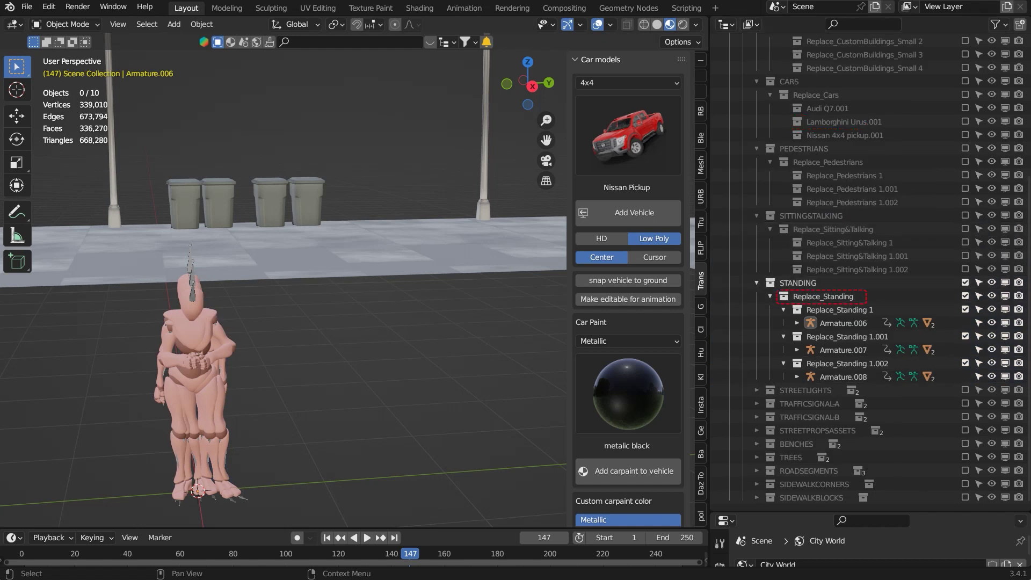
pyautogui.click(965, 283)
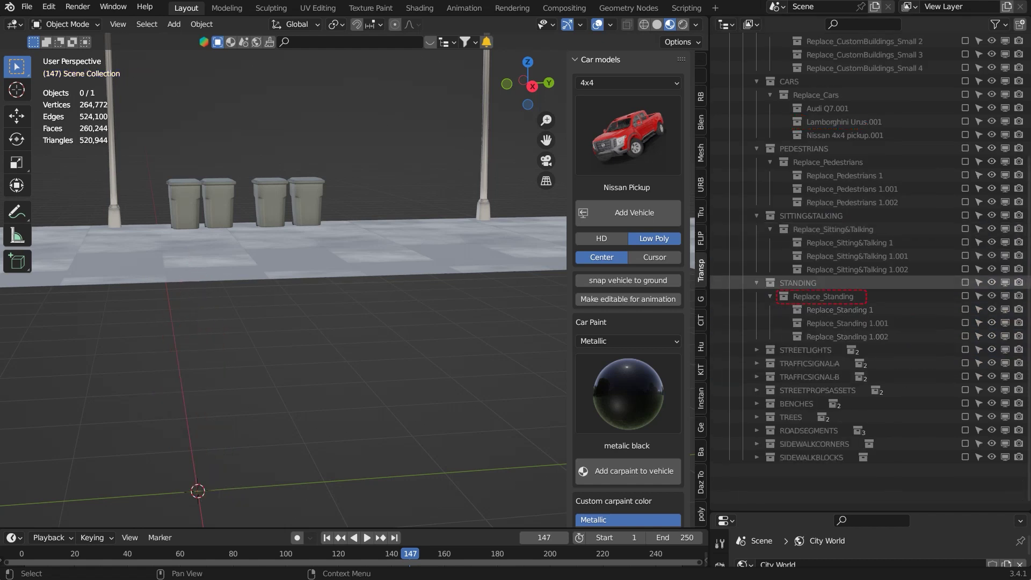
# - Include the STREETLIGHTS collection in the view layer and delete its Add_StreetLights collection with the Add_StreetLights 1 subcollection
pyautogui.click(965, 389)
pyautogui.scroll(-11, 344, 279)
pyautogui.moveTo(344, 279); pyautogui.dragTo(322, 314, button='middle')
pyautogui.click(841, 404)
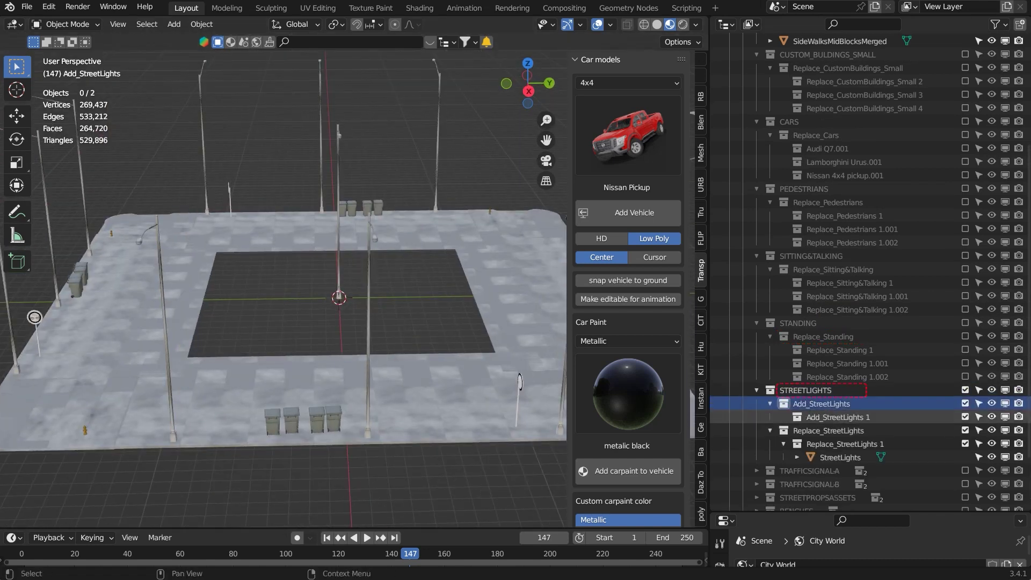
pyautogui.keyDown('shift'); pyautogui.click(845, 417); pyautogui.keyUp('shift')
pyautogui.rightClick(847, 417)
pyautogui.click(784, 318)
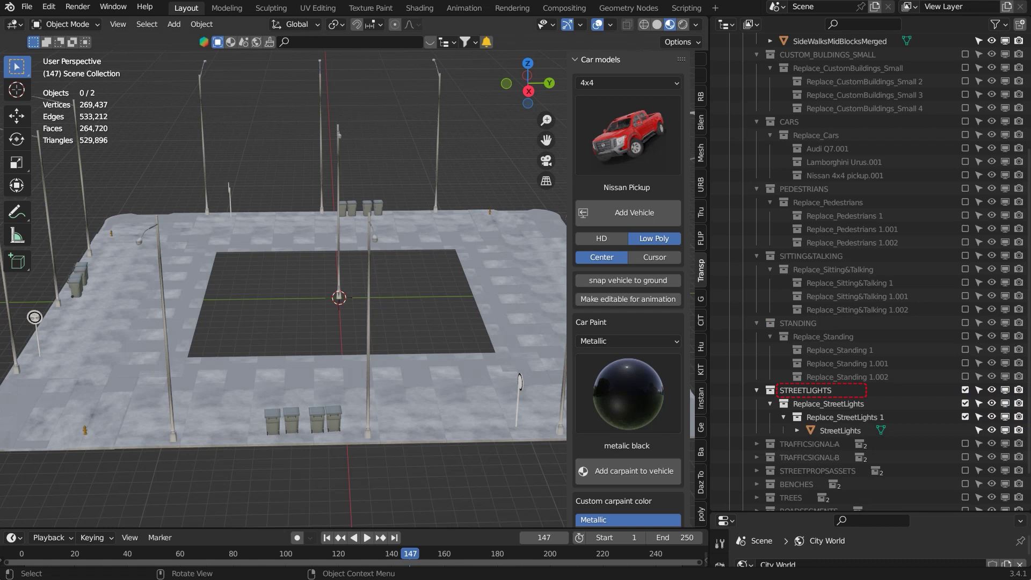
# - Append the STREETLIGHTS collection from the custom props blend file
pyautogui.click(27, 6)
pyautogui.click(54, 155)
pyautogui.click(392, 261)
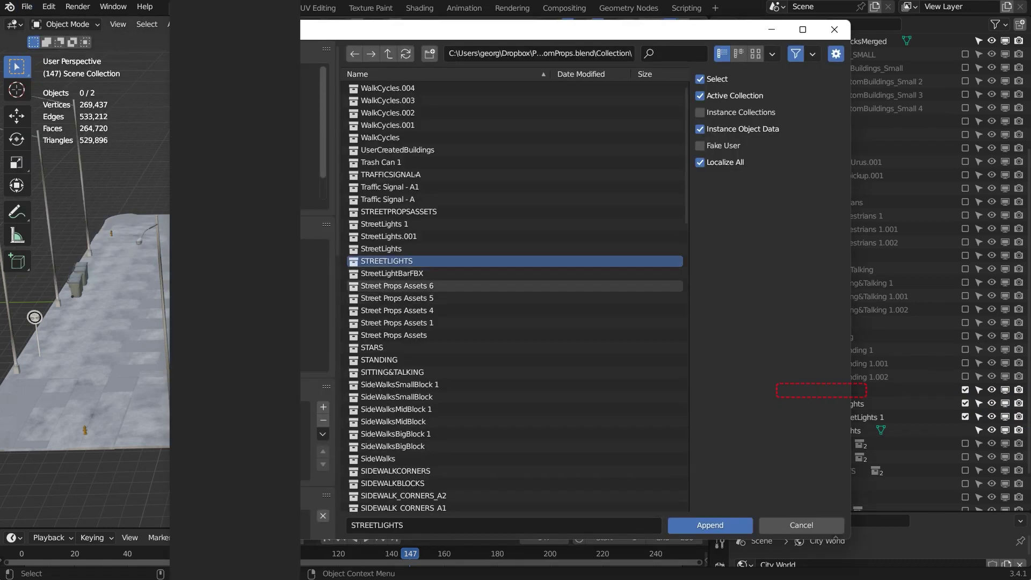
pyautogui.click(707, 523)
pyautogui.moveTo(34, 316); pyautogui.dragTo(133, 368, button='middle')
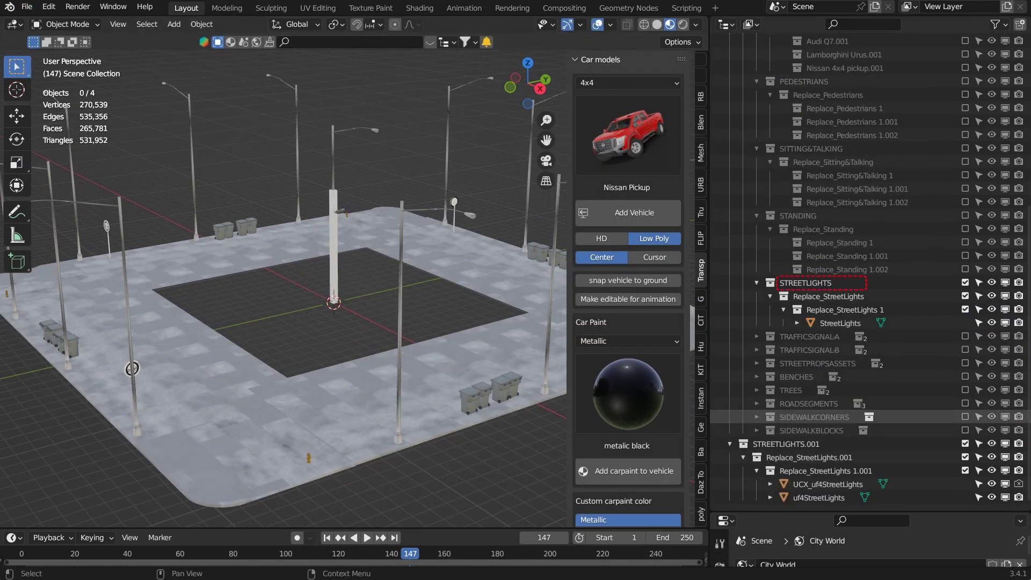
# - Move Replace_StreetLights 1.001 with its two street light objects into Replace_StreetLights and delete the emptied STREETLIGHTS.001 hierarchy
pyautogui.click(826, 484)
pyautogui.keyDown('shift'); pyautogui.click(818, 497); pyautogui.keyUp('shift')
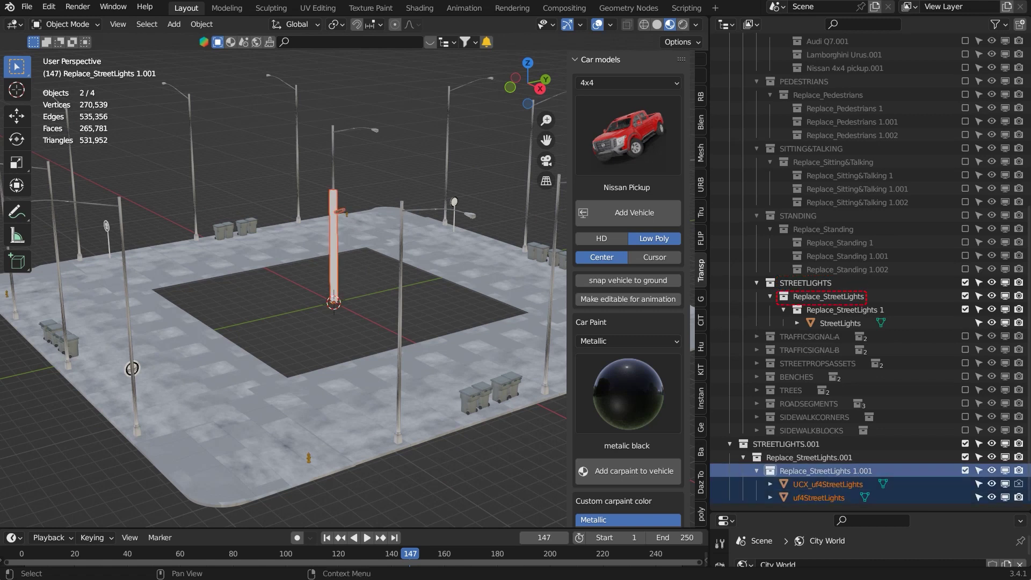
pyautogui.moveTo(806, 299); pyautogui.dragTo(807, 300)
pyautogui.click(786, 484)
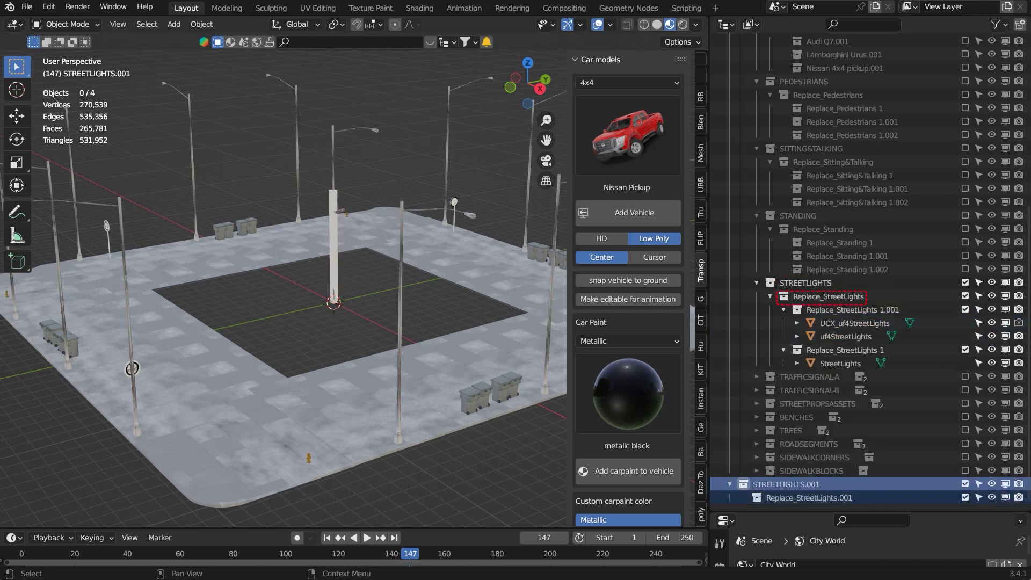
pyautogui.rightClick(787, 484)
pyautogui.click(741, 318)
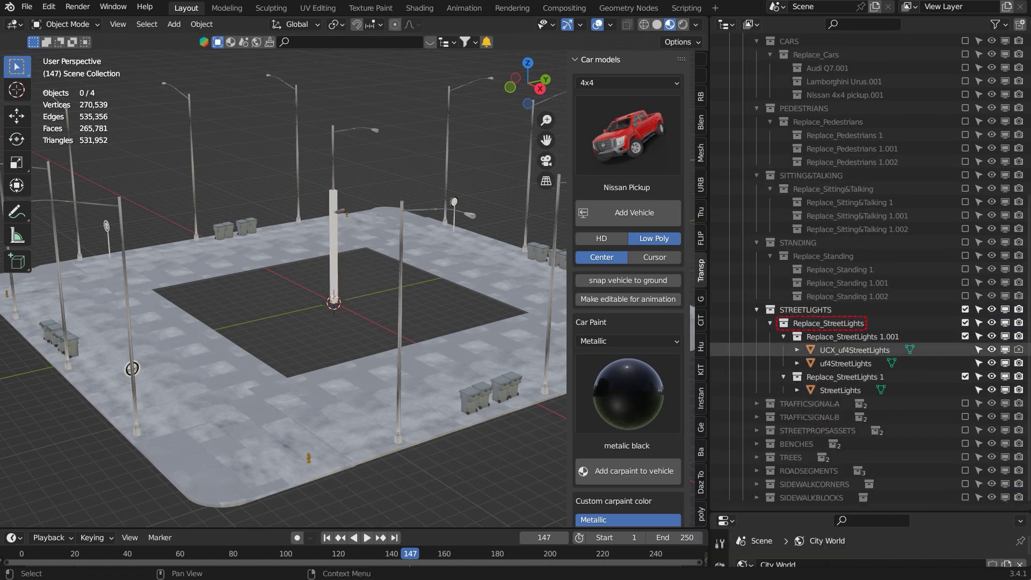
# - Compare the custom street light with the sample with UCX_uf4StreetLights hidden, and delete the sample's Replace_StreetLights 1 collection
pyautogui.click(992, 349)
pyautogui.scroll(2, 354, 280)
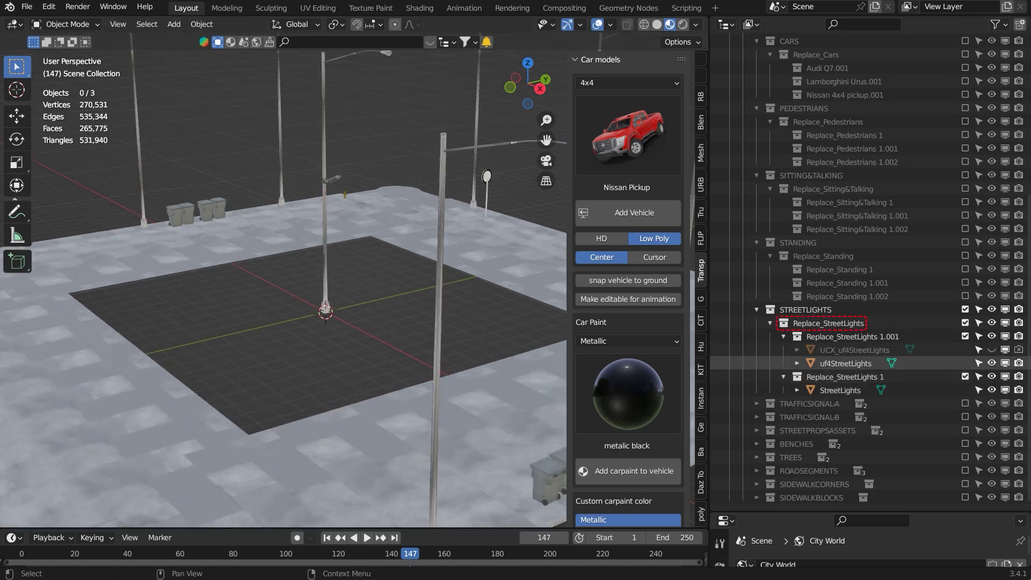
pyautogui.click(965, 376)
pyautogui.scroll(5, 354, 280)
pyautogui.moveTo(300, 290); pyautogui.dragTo(424, 279, button='middle')
pyautogui.click(965, 390)
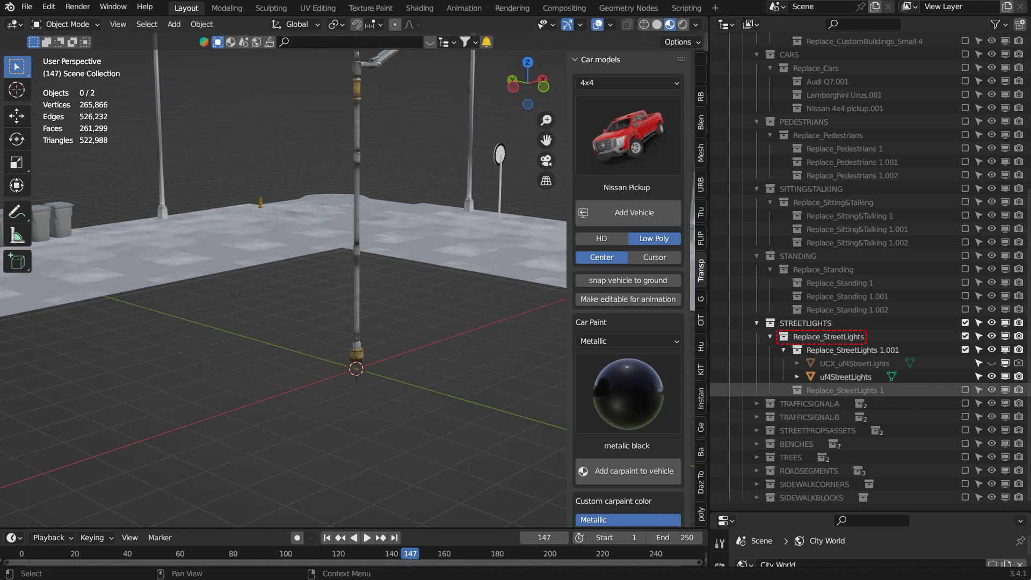
pyautogui.moveTo(65, 322); pyautogui.dragTo(2, 290, button='middle')
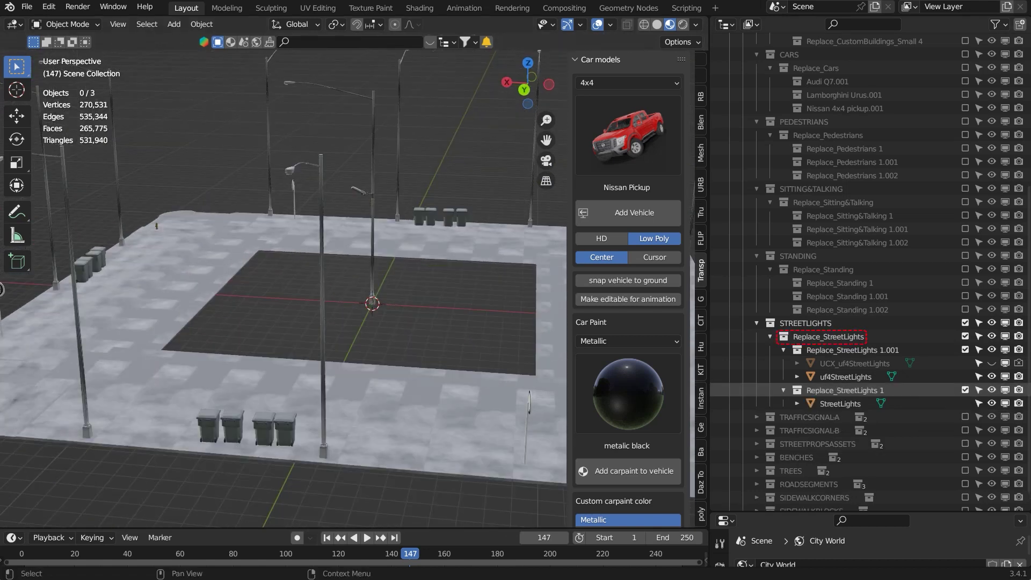
pyautogui.rightClick(826, 390)
pyautogui.click(773, 303)
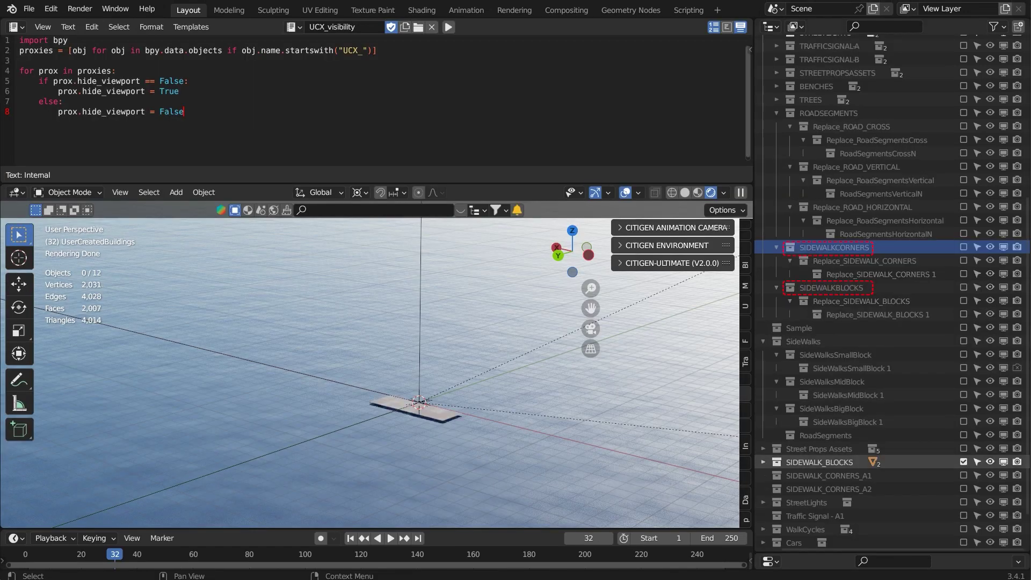
# - In the custom props file, move the uf4Roads.Shape.001 object from Replace_SIDEWALK_BLOCKS 1 into the Replace_SIDEWALK_CORNERS 1 collection
pyautogui.click(832, 475)
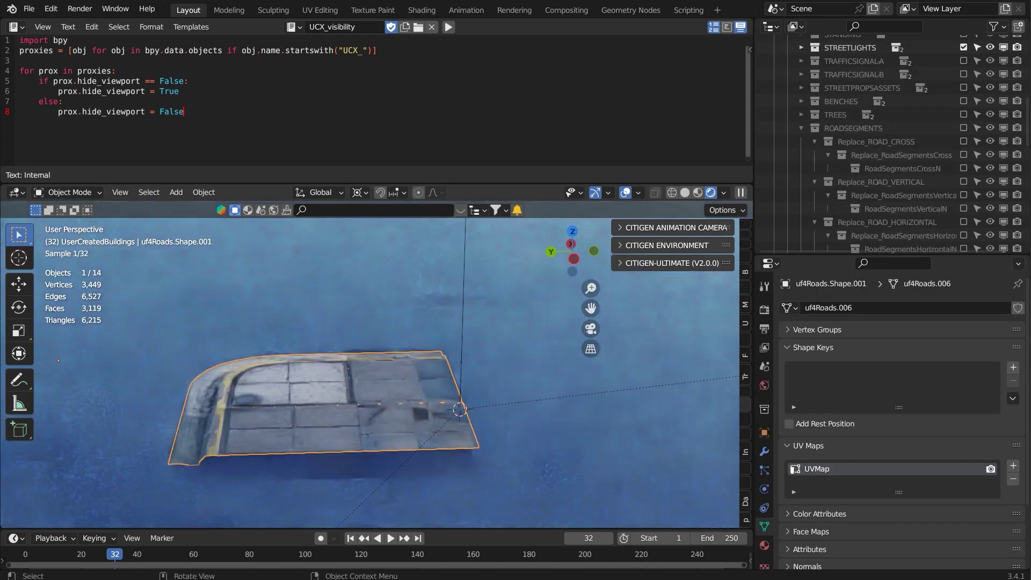
pyautogui.moveTo(892, 255); pyautogui.dragTo(891, 473)
pyautogui.scroll(-7, 891, 346)
pyautogui.click(898, 436)
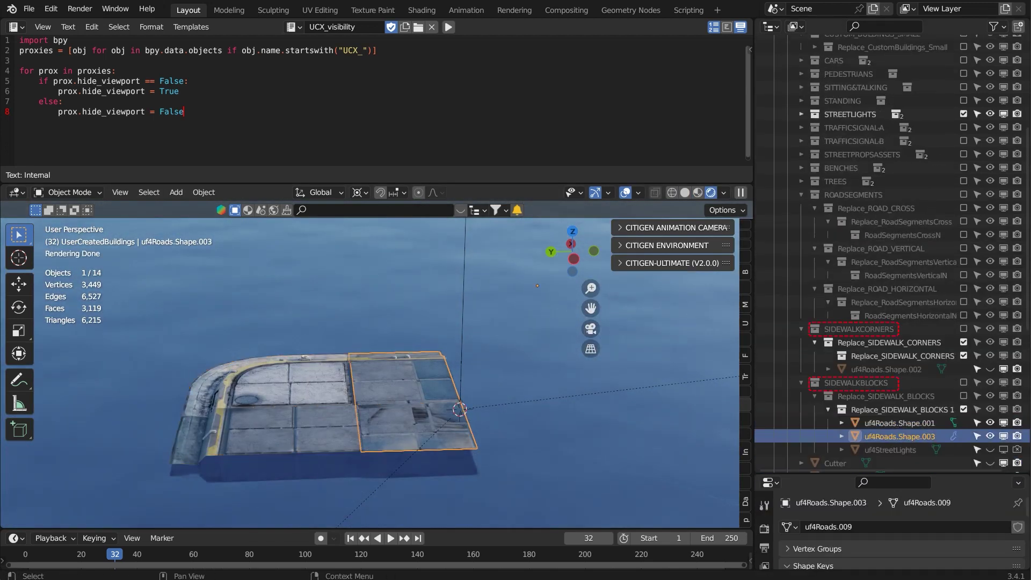
pyautogui.moveTo(897, 423); pyautogui.dragTo(908, 356)
# - Unhide the uf4Roads.Shape.002 object in Replace_SIDEWALK_CORNERS and delete it
pyautogui.click(897, 437)
pyautogui.click(990, 383)
pyautogui.click(886, 383)
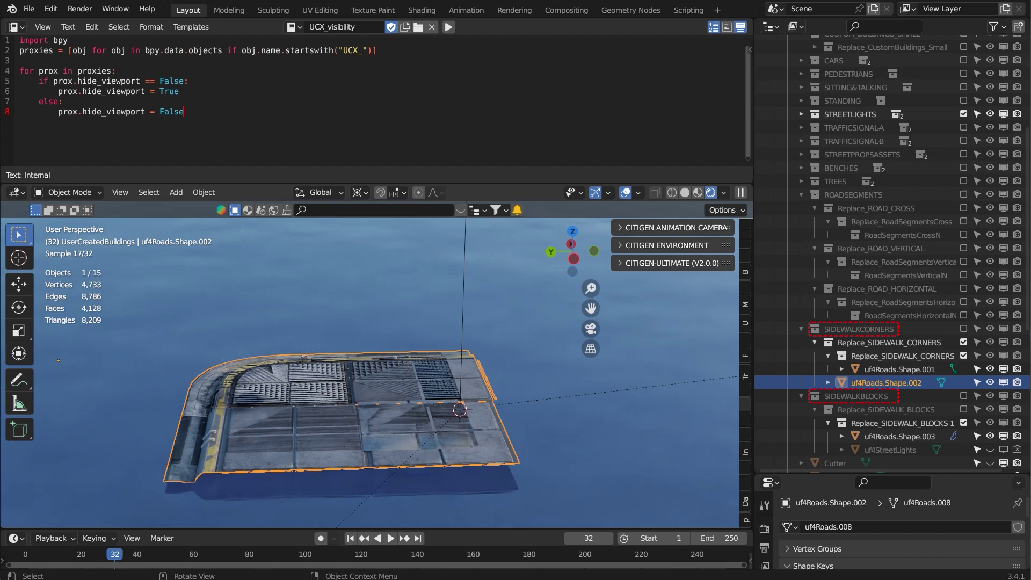
pyautogui.press('Delete')
pyautogui.click(898, 370)
pyautogui.click(897, 423)
# - Delete the two hidden cutter objects listed below the SIDEWALKBLOCKS collection
pyautogui.scroll(-3, 457, 333)
pyautogui.moveTo(456, 333); pyautogui.dragTo(344, 381, button='middle')
pyautogui.moveTo(854, 456); pyautogui.dragTo(842, 418, button='middle')
pyautogui.click(838, 425)
pyautogui.keyDown('shift'); pyautogui.click(836, 413); pyautogui.keyUp('shift')
pyautogui.rightClick(836, 413)
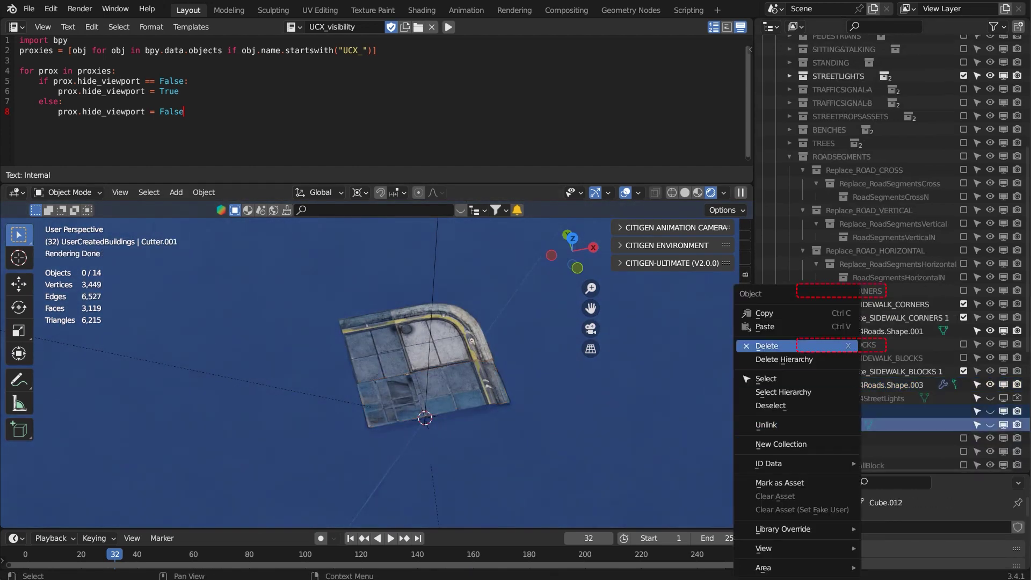
pyautogui.click(827, 346)
pyautogui.scroll(-1, 537, 376)
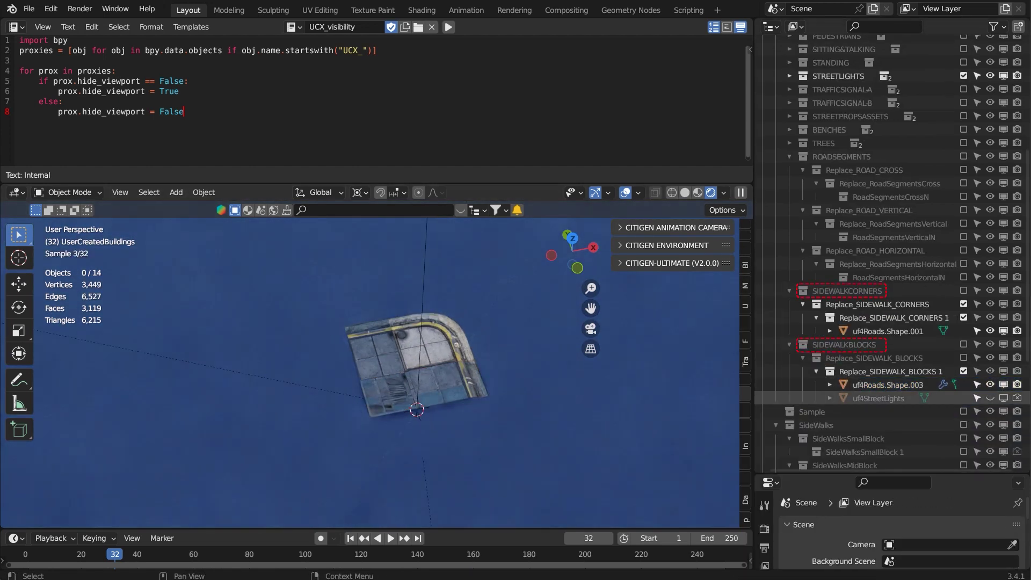
# - Examine the Replace collection hierarchy for roads, sidewalks and street props, including Replace_StreetLights 1 under STREETLIGHTS
pyautogui.scroll(-2, 875, 397)
pyautogui.scroll(2, 875, 397)
pyautogui.scroll(3, 875, 396)
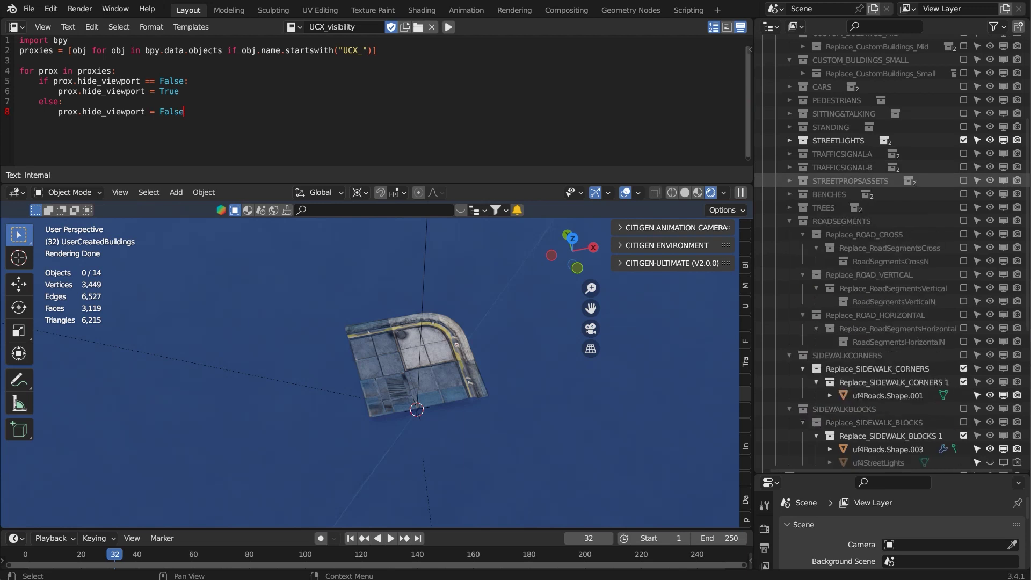
pyautogui.scroll(-10, 891, 181)
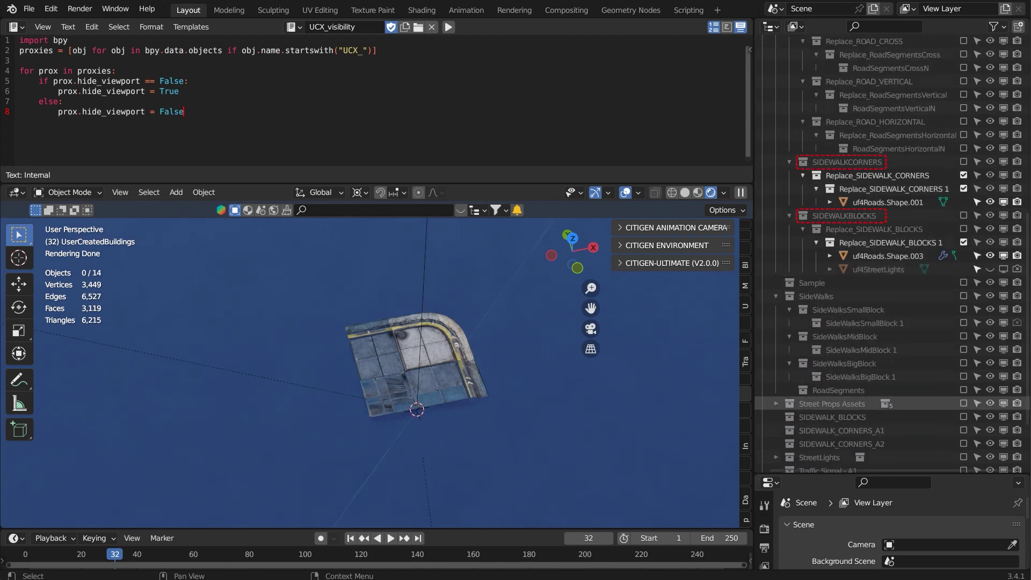
pyautogui.scroll(-1, 892, 253)
pyautogui.scroll(18, 892, 252)
pyautogui.click(776, 82)
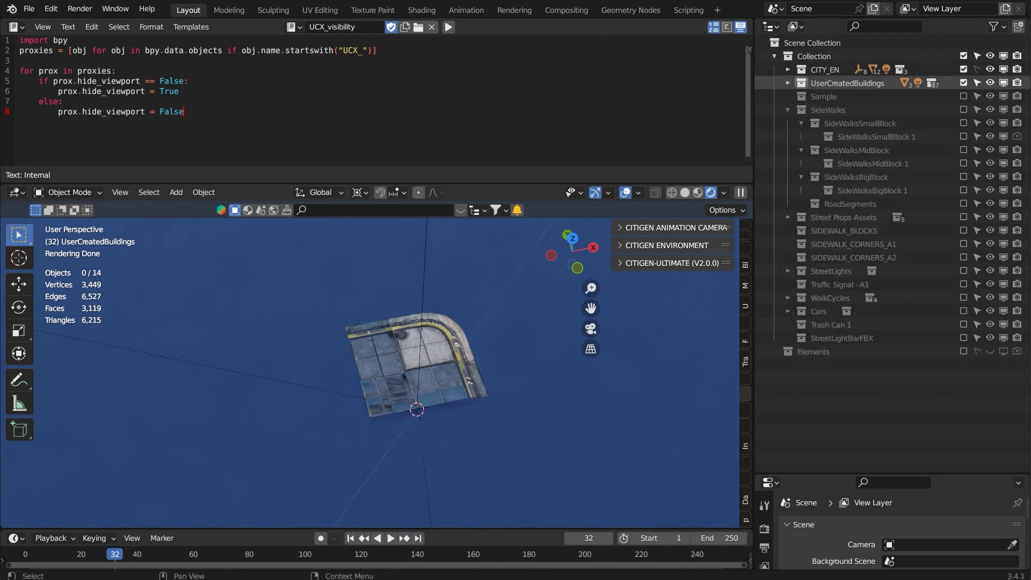
pyautogui.click(788, 83)
pyautogui.click(801, 245)
pyautogui.click(814, 258)
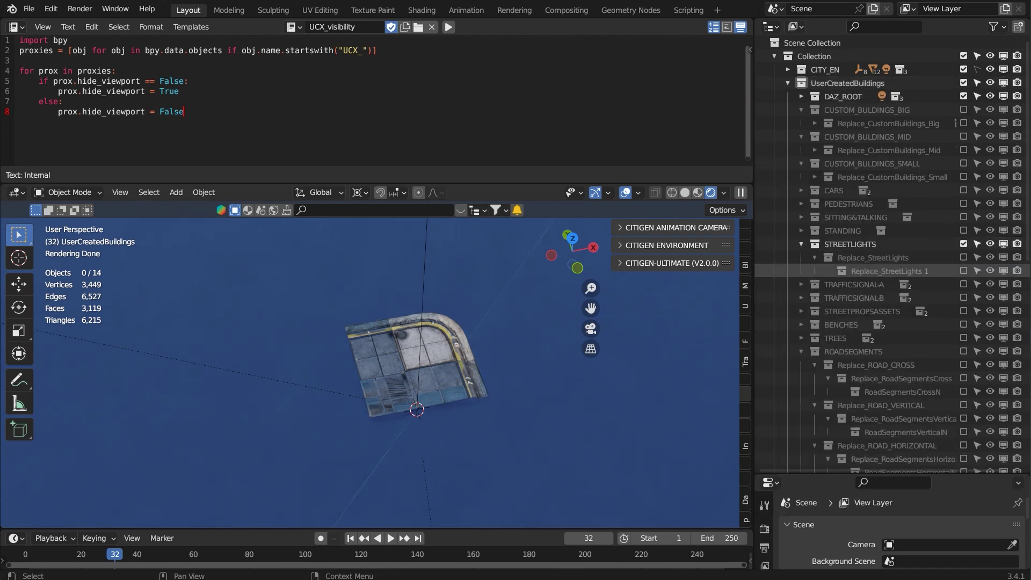
pyautogui.click(859, 271)
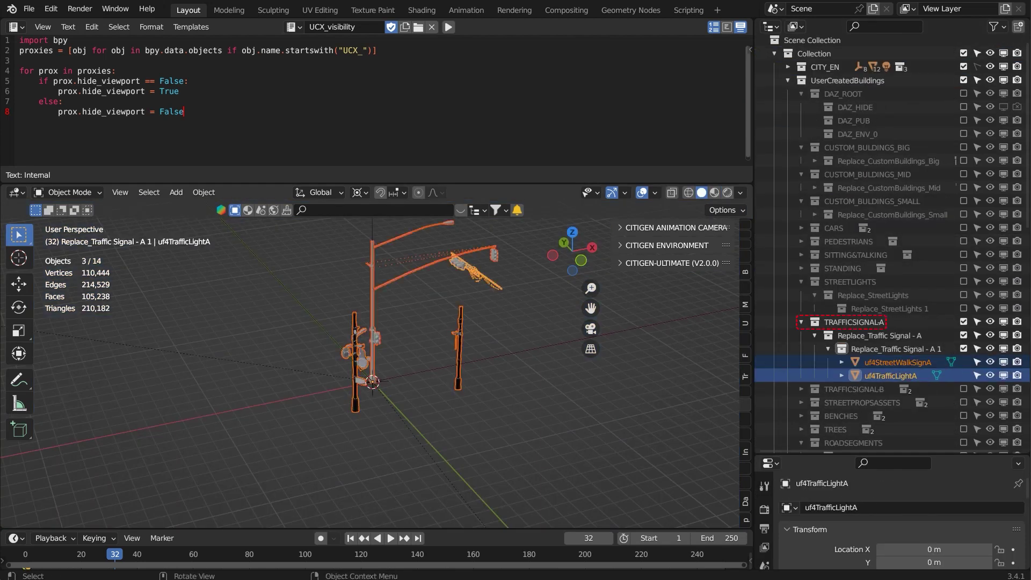
# - In top view, rotate uf4TrafficLightA and uf4StreetWalkSignA so the hanging traffic light runs parallel to the X axis
pyautogui.press('KP_7')
pyautogui.press('r')
pyautogui.press('Escape')
pyautogui.click(510, 293)
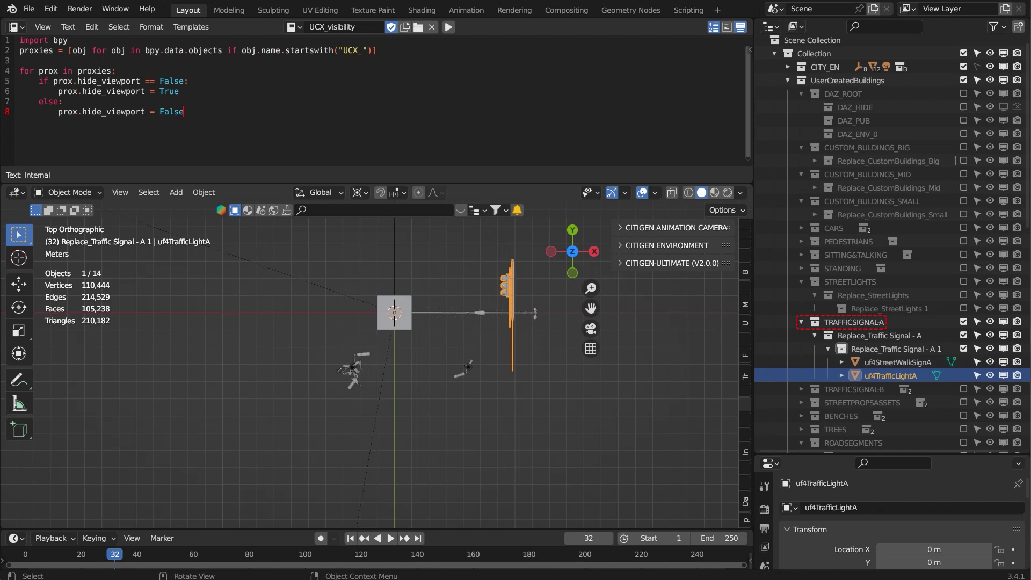
pyautogui.keyDown('shift'); pyautogui.click(353, 366); pyautogui.keyUp('shift')
pyautogui.press('r')
pyautogui.click(453, 490)
# - In Edit Mode, move the uf4StreetWalkSignA geometry in top view roughly onto the traffic signal's main pole
pyautogui.keyDown('shift'); pyautogui.moveTo(462, 352); pyautogui.dragTo(480, 391, button='middle'); pyautogui.keyUp('shift')
pyautogui.click(480, 392)
pyautogui.scroll(1, 569, 418)
pyautogui.press('r')
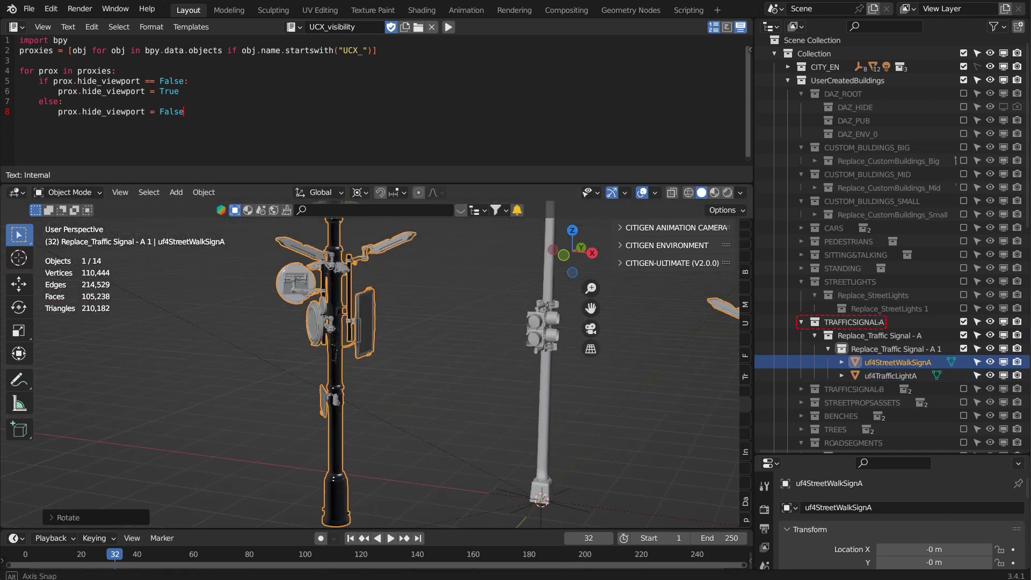
pyautogui.moveTo(376, 349); pyautogui.dragTo(430, 322, button='middle')
pyautogui.press('KP_7')
pyautogui.press('Tab')
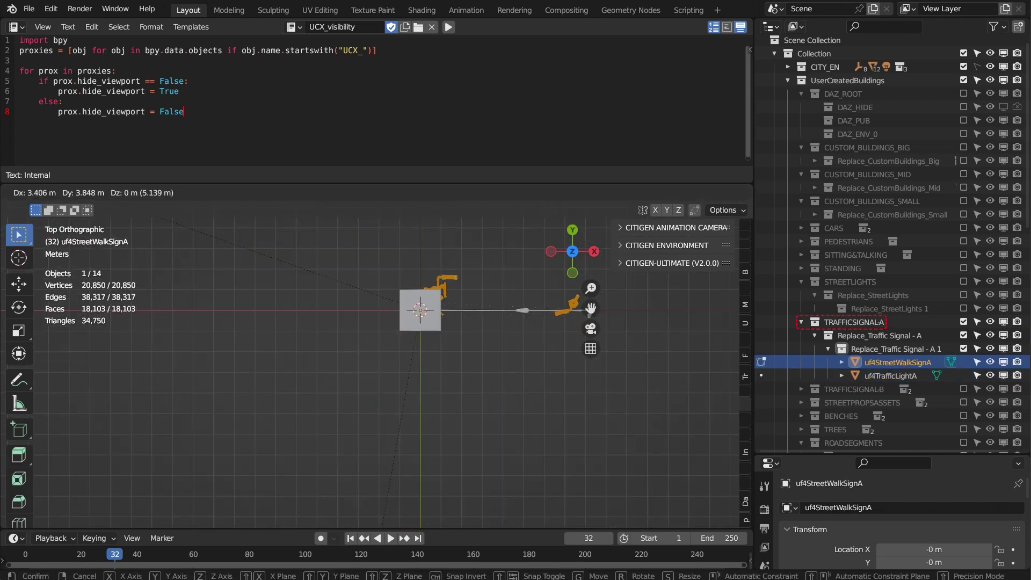
pyautogui.scroll(3, 376, 429)
pyautogui.press('g')
pyautogui.click(362, 473)
# - Fine-tune the uf4StreetWalkSignA geometry's position so its main sign cluster is centred on the origin
pyautogui.scroll(2, 362, 474)
pyautogui.keyDown('shift'); pyautogui.moveTo(362, 483); pyautogui.dragTo(377, 322, button='middle'); pyautogui.keyUp('shift')
pyautogui.scroll(7, 376, 343)
pyautogui.press('g')
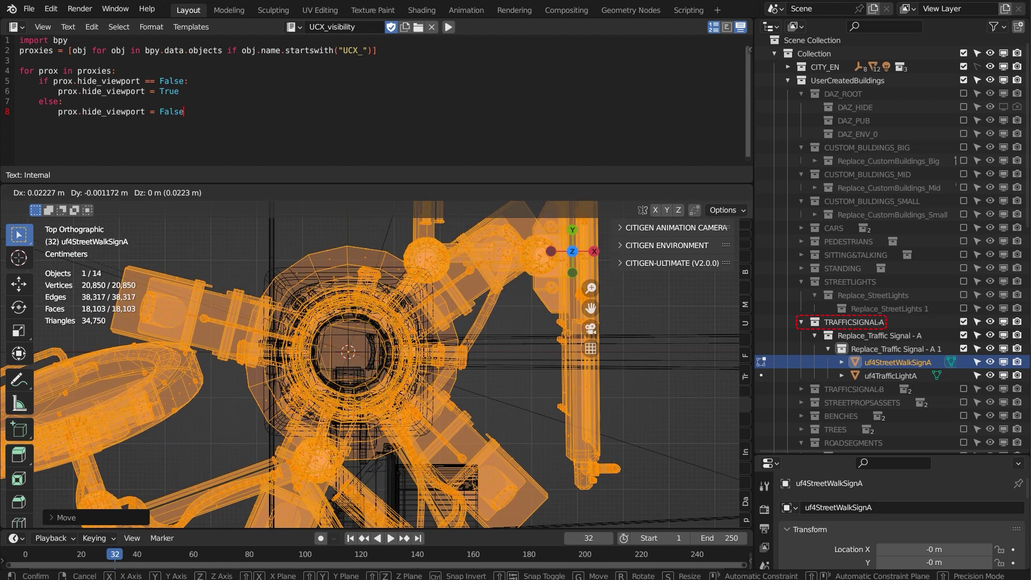
pyautogui.click(375, 364)
pyautogui.scroll(-14, 374, 363)
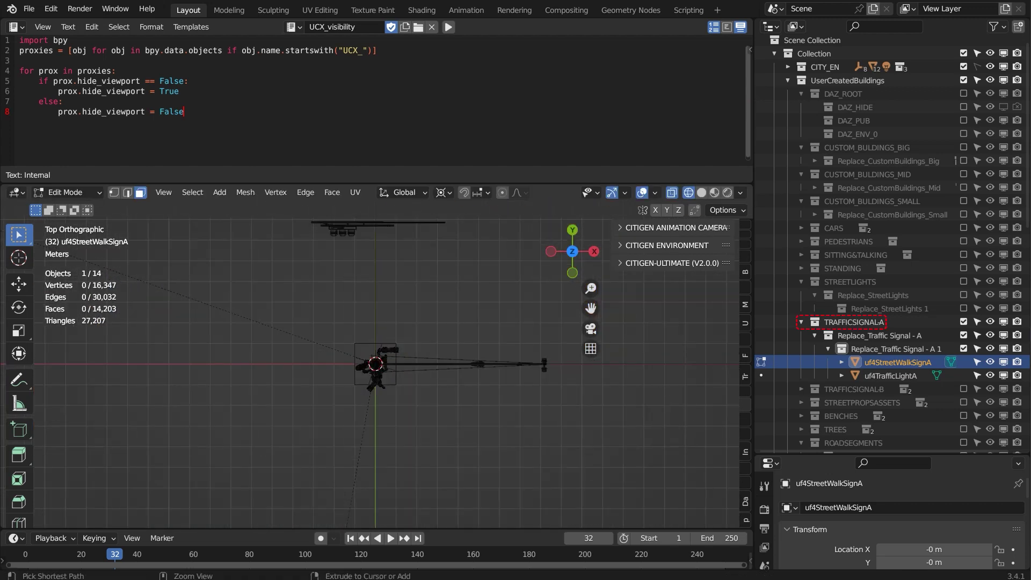
# - Separate the second, freestanding sign pole of uf4StreetWalkSignA into its own object
pyautogui.hotkey('shift', 'd')
pyautogui.click(510, 379)
pyautogui.press('p')
pyautogui.scroll(-2, 510, 379)
pyautogui.press('Tab')
# - Move the uf4TrafficLightA geometry in Edit Mode along the X axis towards the outer end of the signal arm
pyautogui.click(357, 269)
pyautogui.press('Tab')
pyautogui.press('g')
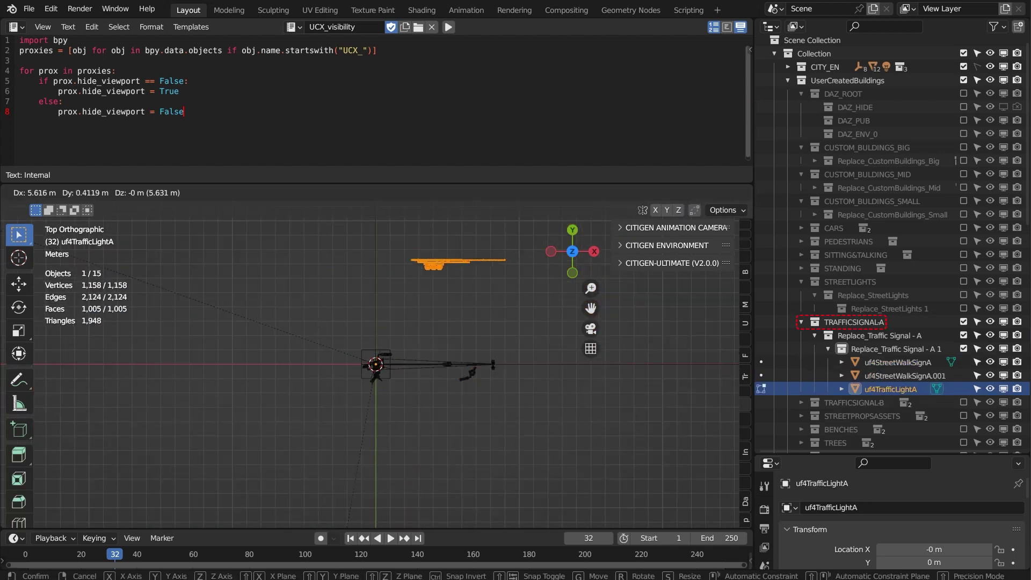
pyautogui.click(497, 258)
# - Join uf4StreetWalkSignA into the uf4TrafficLightA object
pyautogui.keyDown('ctrl'); pyautogui.click(898, 362); pyautogui.keyUp('ctrl')
pyautogui.press('Tab')
pyautogui.hotkey('ctrl', 'j')
pyautogui.scroll(4, 376, 364)
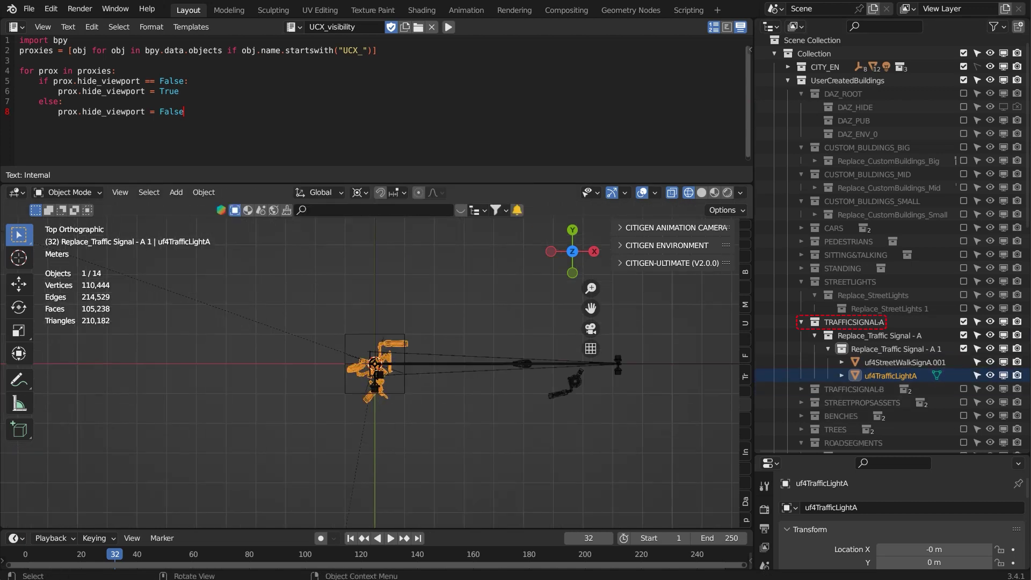
# - In front view, move the hanging traffic light's geometry within uf4TrafficLightA to the outer end of the signal arm
pyautogui.scroll(-5, 376, 364)
pyautogui.moveTo(376, 424); pyautogui.dragTo(384, 323, button='middle')
pyautogui.press('KP_7')
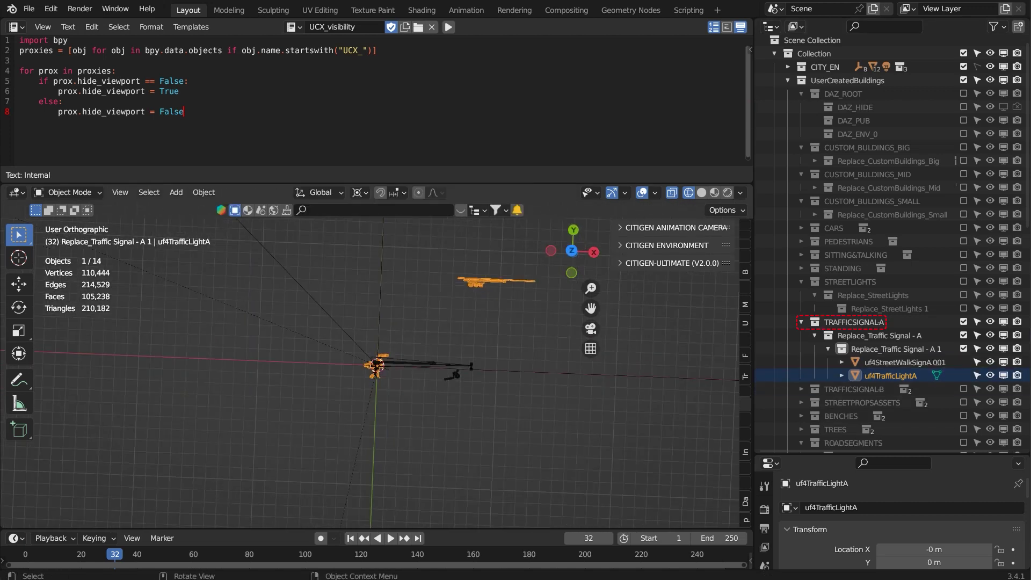
pyautogui.press('KP_1')
pyautogui.scroll(4, 376, 365)
pyautogui.press('Tab')
pyautogui.press('g')
pyautogui.click(571, 264)
pyautogui.scroll(-3, 376, 364)
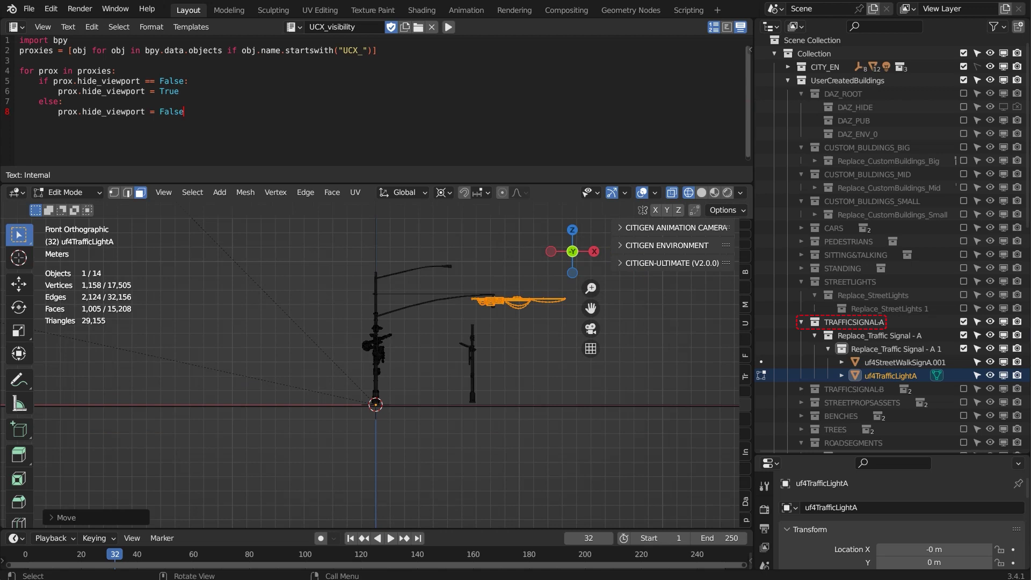
# - Leave Edit Mode and rename the uf4TrafficLightA object as uf4StreetWalkSignA
pyautogui.press('Tab')
pyautogui.scroll(5, 376, 364)
pyautogui.moveTo(376, 365); pyautogui.dragTo(429, 398, button='middle')
pyautogui.scroll(-3, 376, 364)
pyautogui.click(905, 362)
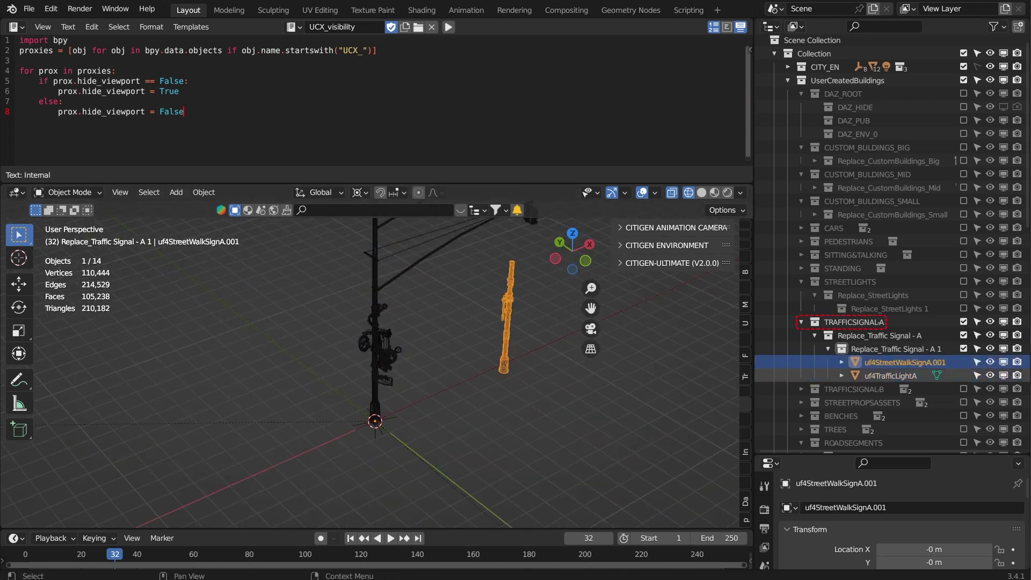
pyautogui.click(891, 376)
pyautogui.click(902, 363)
pyautogui.click(859, 508)
pyautogui.click(891, 376)
pyautogui.click(859, 507)
pyautogui.write('uf4StreetWalkSignA.001')
pyautogui.press('BackSpace')
pyautogui.press('BackSpace')
pyautogui.press('BackSpace')
pyautogui.press('BackSpace')
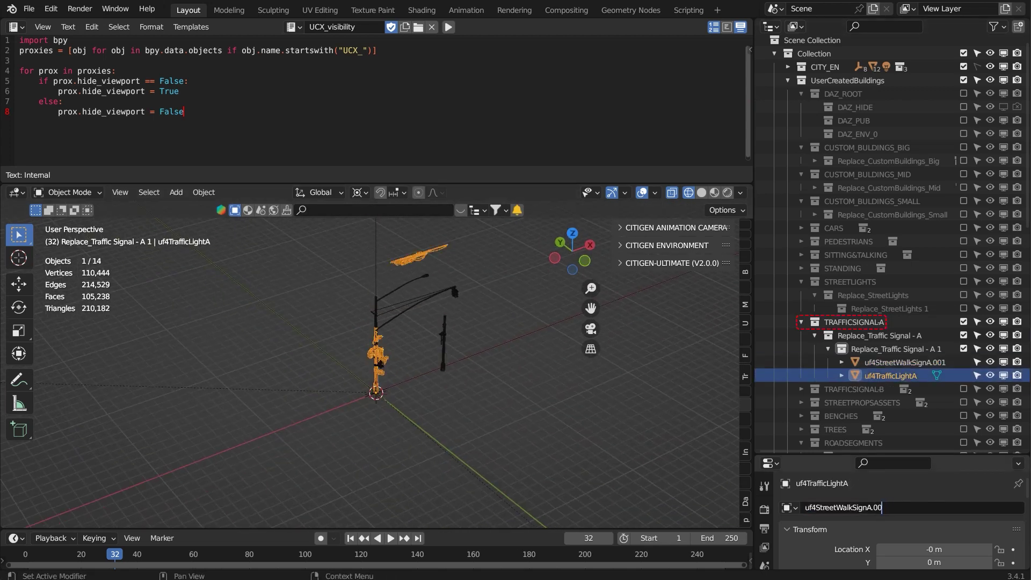
# - Rename the freestanding sign pole object as uf4StreetWalkSignAB
pyautogui.click(902, 376)
pyautogui.click(859, 507)
pyautogui.press('BackSpace')
pyautogui.press('BackSpace')
pyautogui.press('BackSpace')
pyautogui.press('BackSpace')
pyautogui.write('B')
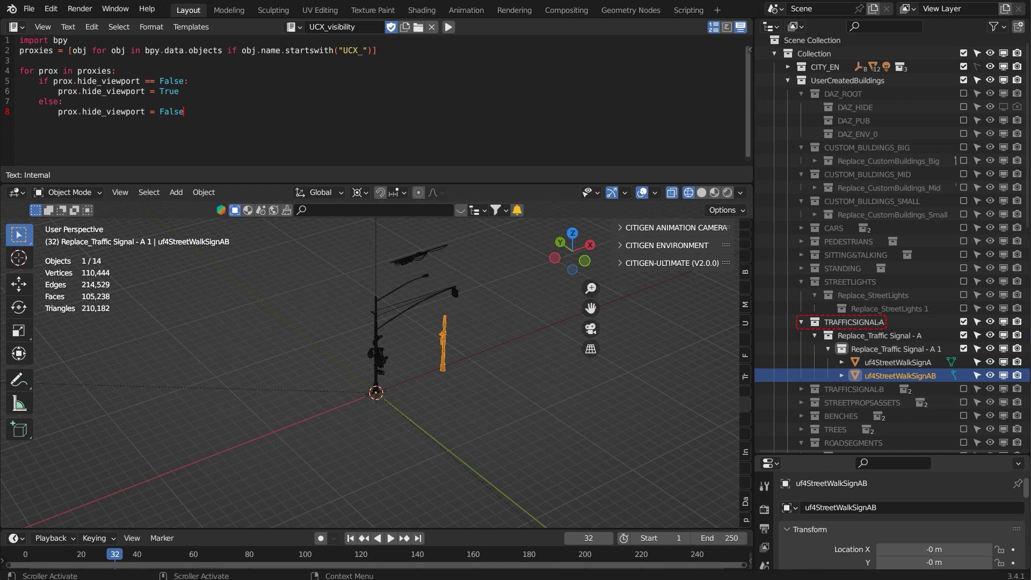
# - In top view, move all geometry of uf4StreetWalkSignAB in Edit Mode onto the base of the main signal pole at the origin
pyautogui.scroll(5, 376, 365)
pyautogui.press('KP_7')
pyautogui.scroll(4, 616, 365)
pyautogui.press('Tab')
pyautogui.press('a')
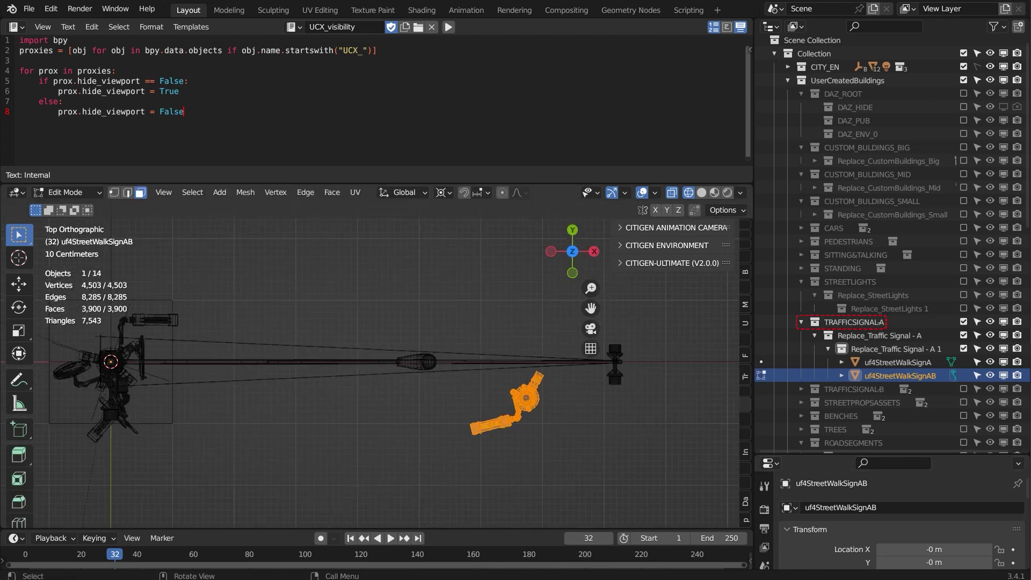
pyautogui.press('Tab')
pyautogui.moveTo(376, 408); pyautogui.dragTo(408, 312, button='middle')
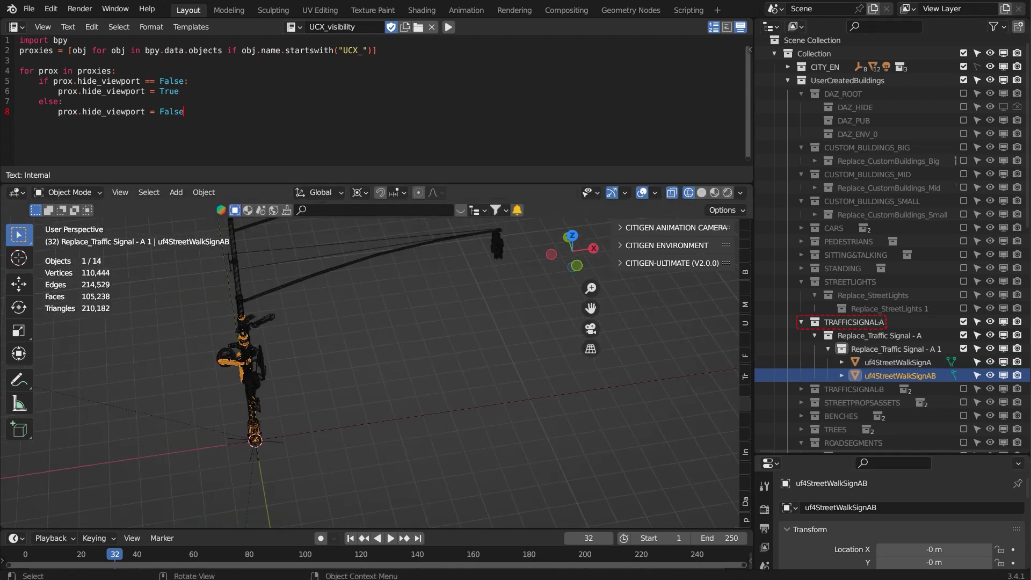
# - In top view, reposition the selected geometry of uf4StreetWalkSignA in Edit Mode
pyautogui.scroll(-4, 387, 365)
pyautogui.click(259, 289)
pyautogui.press('Tab')
pyautogui.press('KP_7')
pyautogui.press('g')
pyautogui.click(432, 367)
pyautogui.press('Tab')
pyautogui.moveTo(430, 370); pyautogui.dragTo(370, 295, button='middle')
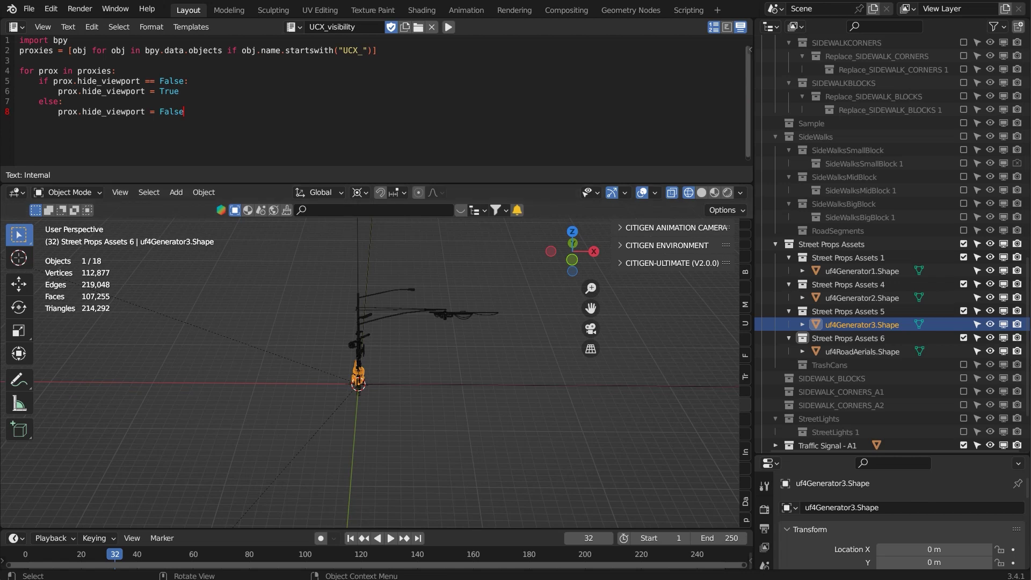
# - Check the objects in the Street Props Assets collections and delete the leftover Traffic Signal - A1 collection
pyautogui.scroll(5, 370, 373)
pyautogui.moveTo(370, 373); pyautogui.dragTo(392, 346, button='middle')
pyautogui.scroll(2, 392, 347)
pyautogui.click(861, 272)
pyautogui.click(862, 351)
pyautogui.moveTo(861, 352); pyautogui.dragTo(864, 279, button='middle')
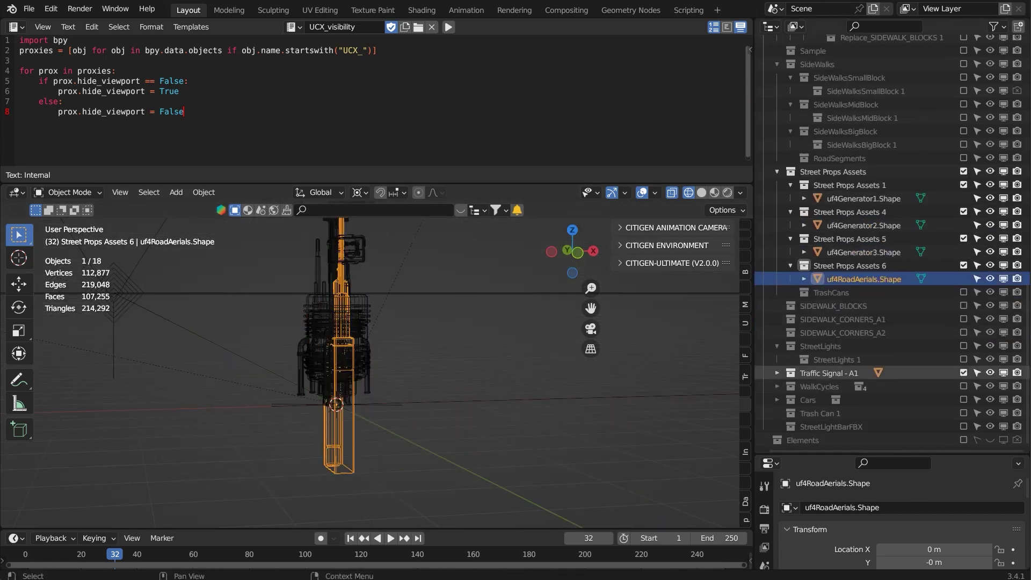
pyautogui.click(838, 386)
pyautogui.scroll(3, 838, 386)
pyautogui.press('x')
# - Unhide UCX_uf4StreetWalkSignA and place a duplicate of it in the Street Props Assets 1 collection
pyautogui.scroll(14, 880, 163)
pyautogui.click(990, 121)
pyautogui.click(891, 120)
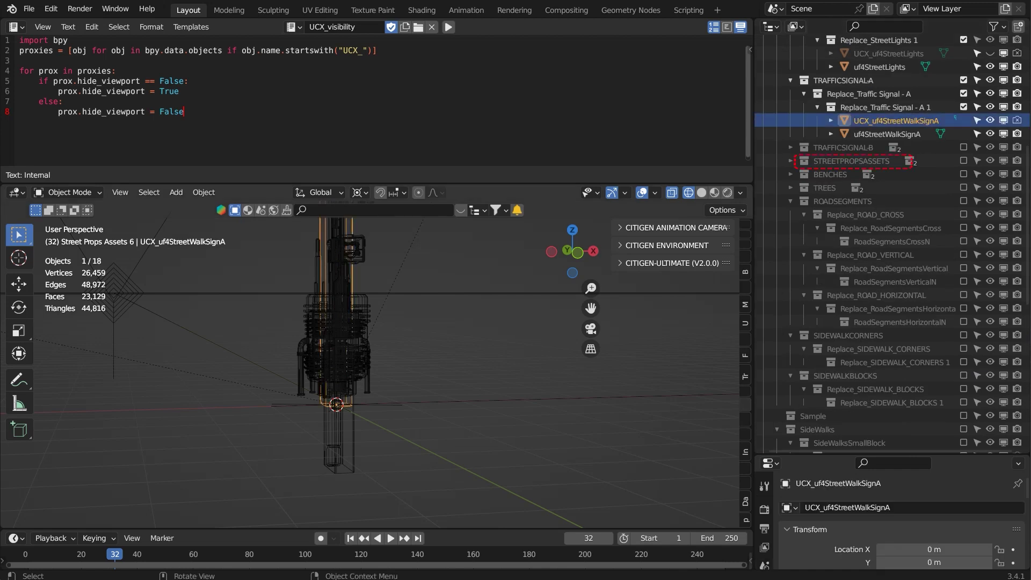
pyautogui.hotkey('shift', 'd')
pyautogui.scroll(-2, 890, 395)
pyautogui.moveTo(891, 134); pyautogui.dragTo(870, 388)
pyautogui.scroll(-3, 896, 280)
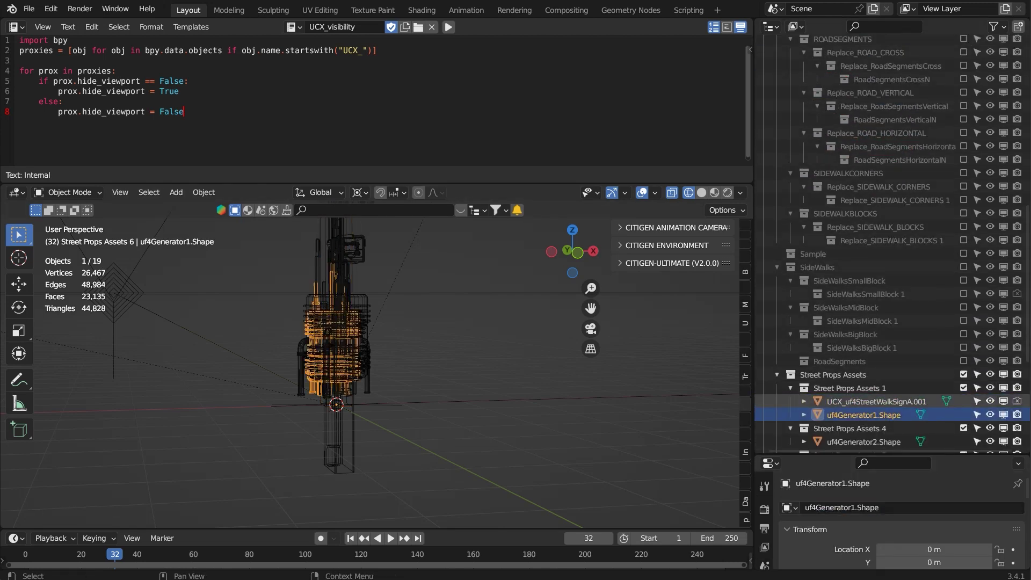
# - Rename the duplicated proxy in Street Props Assets 1 as UCX_uf4Generator1.Shape
pyautogui.doubleClick(876, 402)
pyautogui.write('UCX_')
pyautogui.write('uf4Generator1.Shape')
pyautogui.press('Return')
# - Scale the UCX_uf4Generator1.Shape proxy along Z and uniformly to enclose the generator, and apply the object transform
pyautogui.scroll(-8, 482, 330)
pyautogui.press('s')
pyautogui.press('z')
pyautogui.click(462, 335)
pyautogui.scroll(8, 482, 330)
pyautogui.press('s')
pyautogui.press('z')
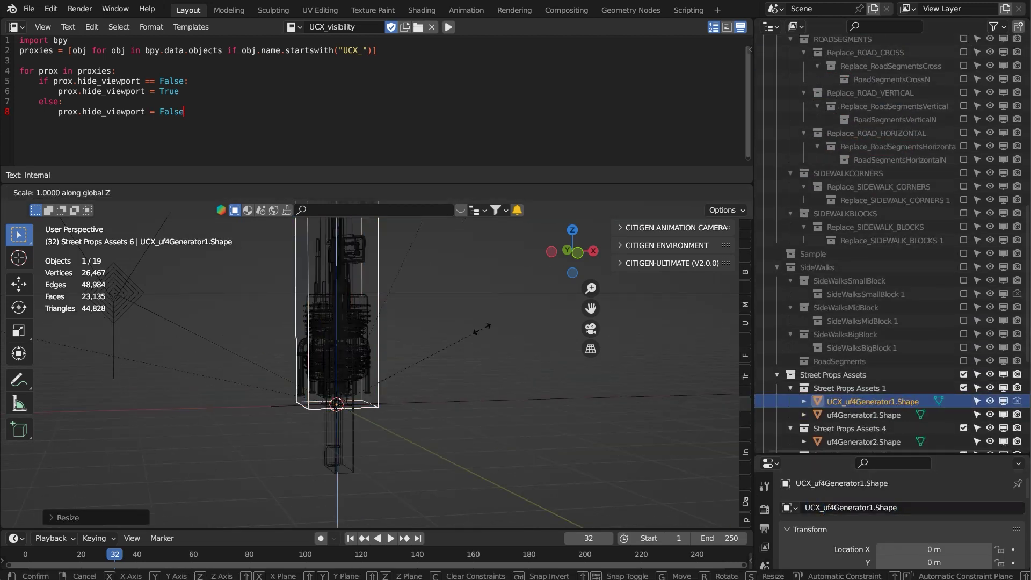
pyautogui.click(424, 358)
pyautogui.press('s')
pyautogui.click(443, 368)
pyautogui.hotkey('ctrl', 'a')
pyautogui.click(443, 367)
# - Duplicate UCX_uf4Generator1.Shape in place and put the copy in the Street Props Assets 4 collection
pyautogui.scroll(-2, 870, 385)
pyautogui.hotkey('shift', 'd')
pyautogui.press('Escape')
pyautogui.moveTo(876, 372); pyautogui.dragTo(865, 409)
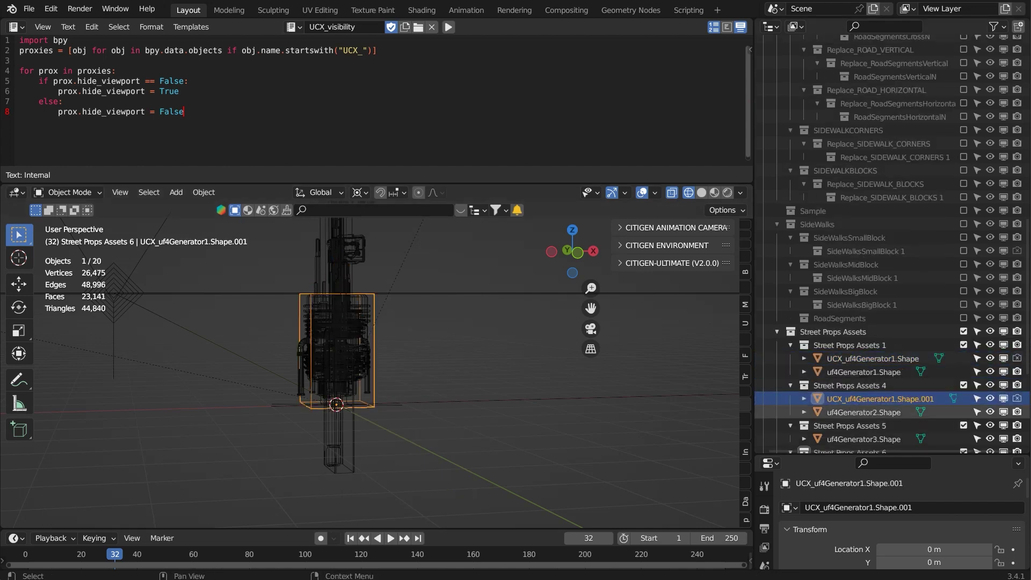
# - Duplicate the UCX_uf4Generator2.Shape proxy into Street Props Assets 5 and rename the copy as UCX_uf4Generator3.Shape
pyautogui.hotkey('shift', 'd')
pyautogui.press('Escape')
pyautogui.scroll(-2, 869, 375)
pyautogui.moveTo(871, 369); pyautogui.dragTo(858, 396)
pyautogui.moveTo(873, 508); pyautogui.dragTo(868, 508)
pyautogui.write('3')
pyautogui.press('End')
pyautogui.press('BackSpace')
pyautogui.press('BackSpace')
pyautogui.press('BackSpace')
pyautogui.press('BackSpace')
pyautogui.press('Return')
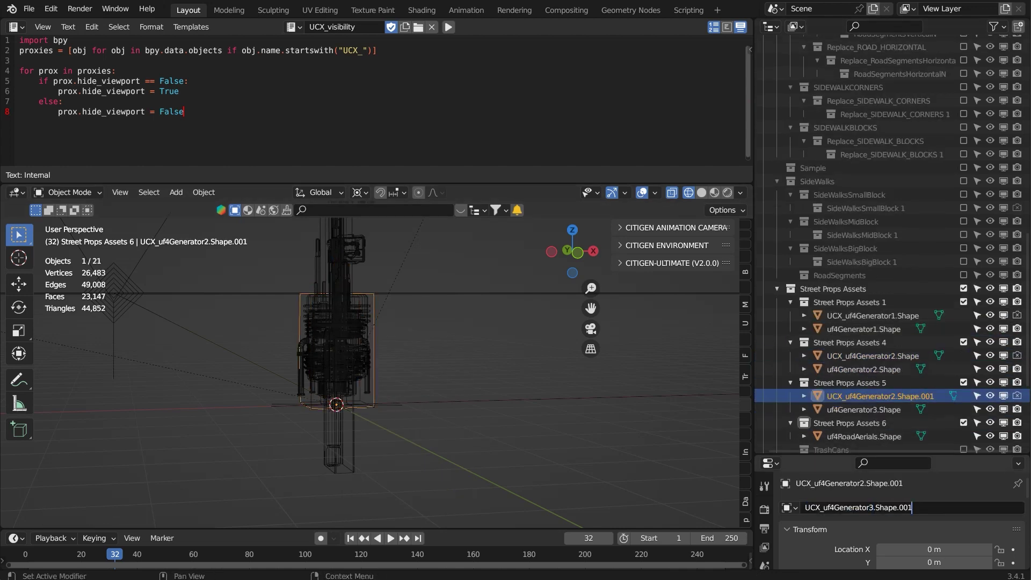
# - Duplicate UCX_uf4Generator3.Shape in place and put the copy in the Street Props Assets 6 collection
pyautogui.click(864, 409)
pyautogui.click(871, 396)
pyautogui.hotkey('shift', 'd')
pyautogui.press('Escape')
pyautogui.scroll(-3, 870, 397)
pyautogui.moveTo(871, 346); pyautogui.dragTo(858, 372)
pyautogui.click(864, 386)
pyautogui.click(871, 372)
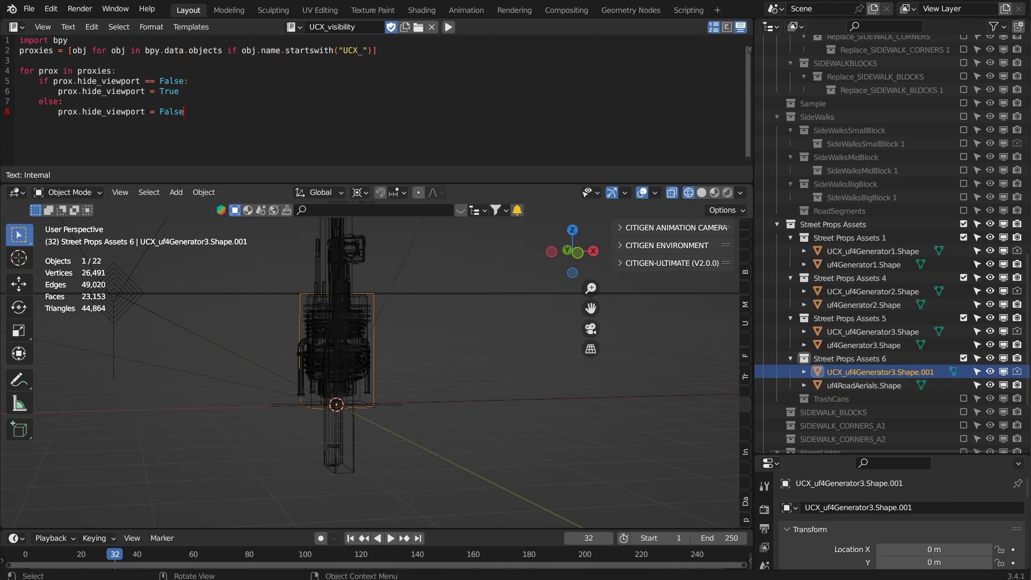
# - Exclude the Street Props Assets 1, 4 and 5 collections from the view layer and delete the TrashCans collection
pyautogui.moveTo(964, 358); pyautogui.dragTo(964, 239)
pyautogui.click(832, 319)
pyautogui.press('x')
pyautogui.scroll(8, 870, 289)
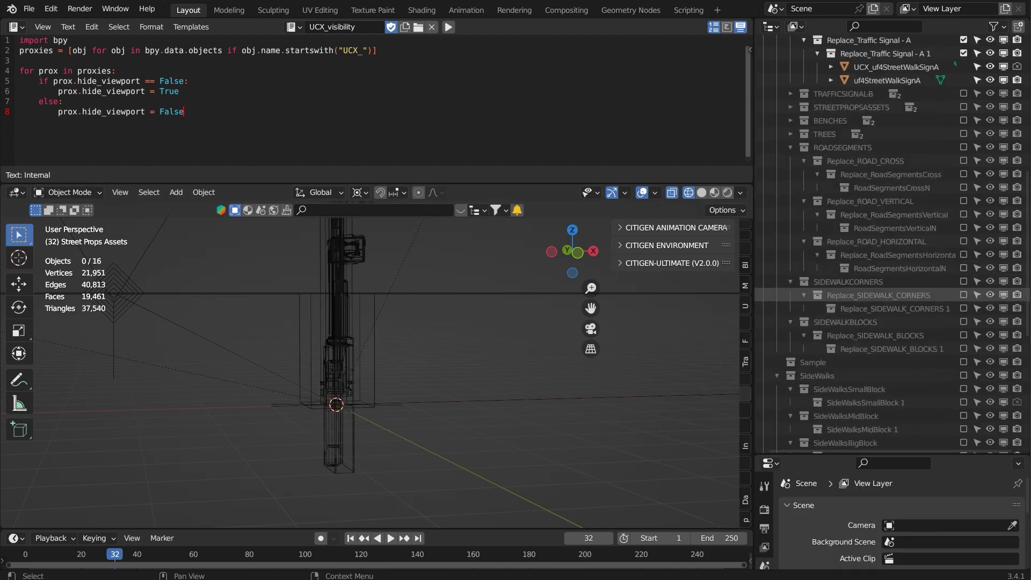
# - Rename the duplicated proxy in Street Props Assets 6 as UCX_uf4RoadAerials.Shape
pyautogui.scroll(-8, 869, 289)
pyautogui.click(863, 392)
pyautogui.click(871, 379)
pyautogui.moveTo(914, 508); pyautogui.dragTo(824, 507)
pyautogui.write('uf4RoadAerials.Shape')
pyautogui.press('Return')
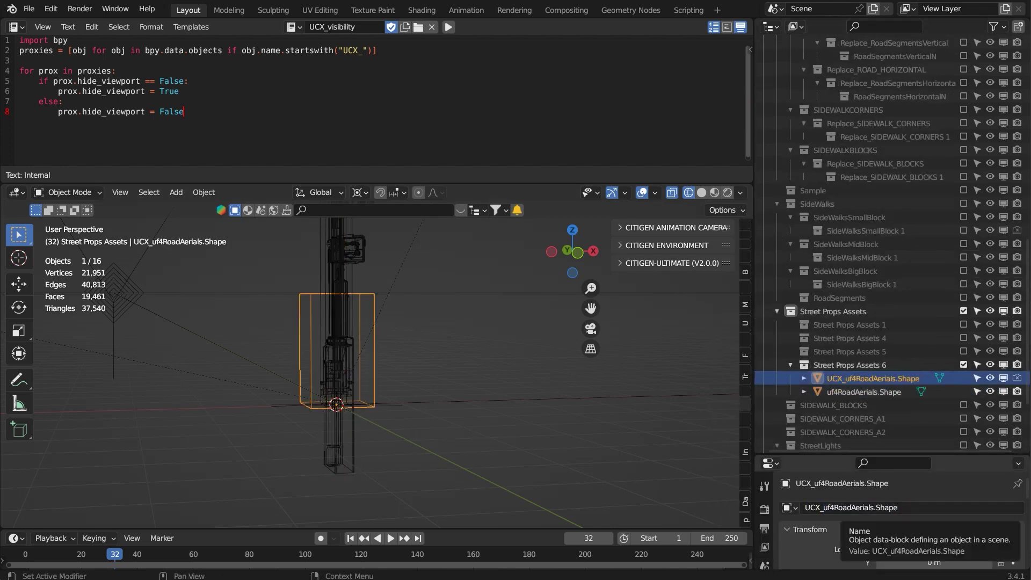
# - Exclude the STREETLIGHTS and TRAFFICSIGNALA collections from the view layer
pyautogui.scroll(14, 870, 115)
pyautogui.click(963, 114)
pyautogui.click(964, 155)
# - Scale the UCX_uf4RoadAerials.Shape proxy uniformly to match the aerial's width
pyautogui.moveTo(483, 349); pyautogui.dragTo(515, 344, button='middle')
pyautogui.press('Tab')
pyautogui.press('Tab')
pyautogui.press('s')
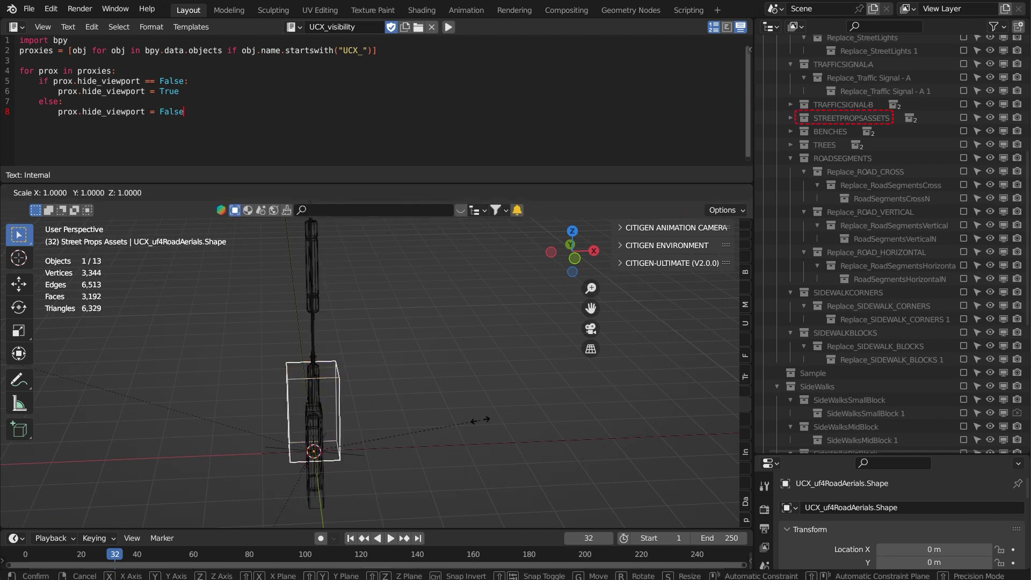
pyautogui.press('Return')
pyautogui.moveTo(376, 386); pyautogui.dragTo(425, 461, button='middle')
pyautogui.click(478, 381)
# - In Edit Mode, move all of the UCX_uf4RoadAerials.Shape proxy's geometry horizontally to line up with the aerial
pyautogui.press('Tab')
pyautogui.press('a')
pyautogui.press('g')
pyautogui.press('x')
pyautogui.press('y')
pyautogui.press('Return')
pyautogui.scroll(-3, 440, 347)
pyautogui.press('Tab')
# - Stretch the UCX_uf4RoadAerials.Shape proxy along Z to the aerial's height and apply the object transform
pyautogui.click(426, 460)
pyautogui.press('s')
pyautogui.press('z')
pyautogui.click(426, 290)
pyautogui.hotkey('ctrl', 'a')
pyautogui.click(426, 290)
pyautogui.moveTo(429, 322); pyautogui.dragTo(515, 371, button='middle')
pyautogui.scroll(-5, 462, 349)
pyautogui.scroll(-3, 881, 346)
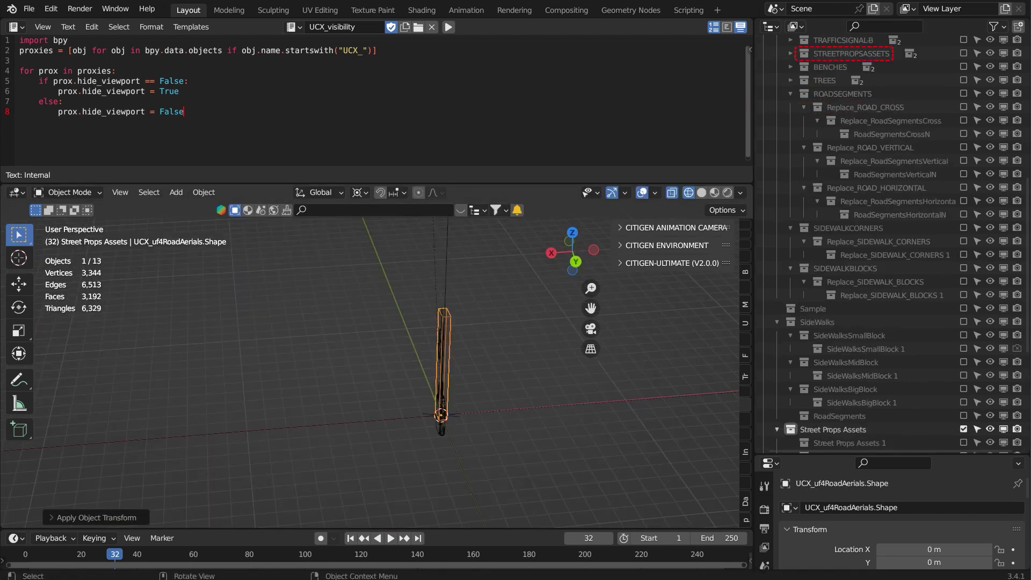
# - Enable the STREETPROPSASSETS and Replace_Street Props Assets collections, and delete the Add_Street Props Assets hierarchy
pyautogui.click(963, 54)
pyautogui.keyDown('shift'); pyautogui.click(791, 54); pyautogui.keyUp('shift')
pyautogui.click(869, 67)
pyautogui.click(963, 94)
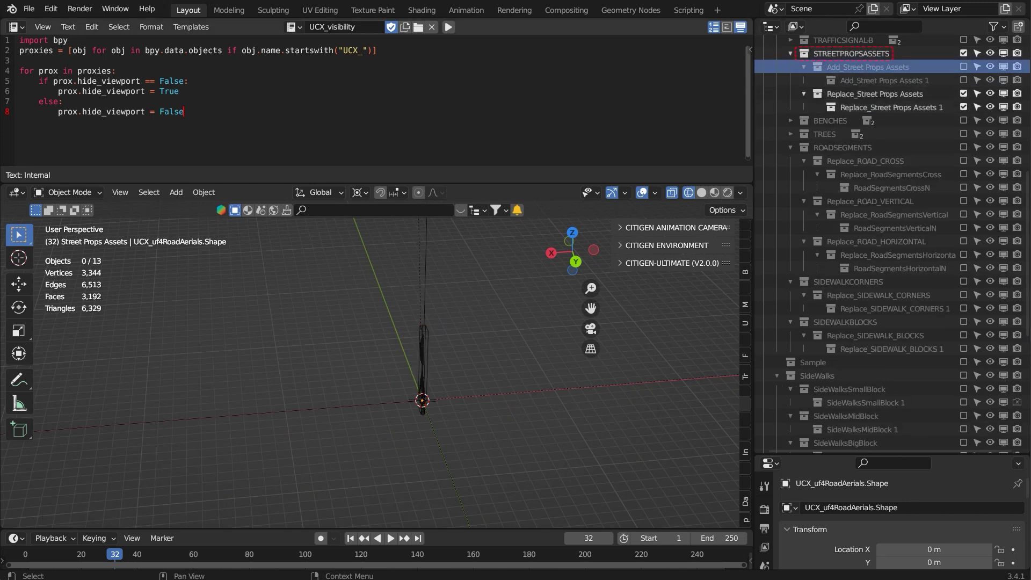
pyautogui.rightClick(870, 67)
pyautogui.click(880, 70)
# - Include the Street Props Assets 1, 4 and 5 collections in the view layer again
pyautogui.scroll(-2, 880, 346)
pyautogui.scroll(-5, 881, 347)
pyautogui.click(963, 318)
pyautogui.click(963, 358)
pyautogui.click(963, 398)
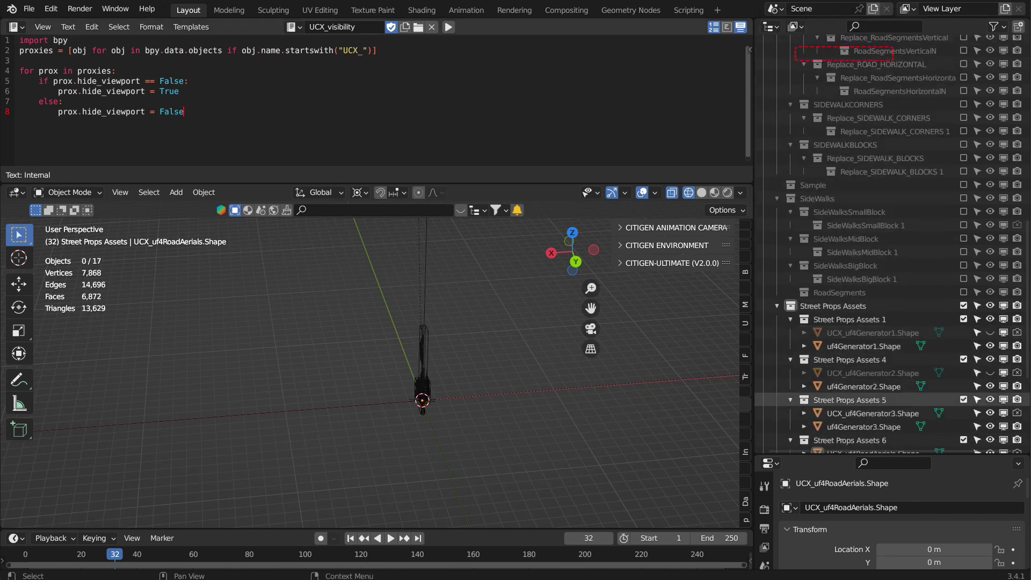
# - Move the Street Props Assets 1, 4, 5 and 6 collections into Replace_Street Props Assets
pyautogui.scroll(-3, 881, 398)
pyautogui.click(869, 402)
pyautogui.keyDown('ctrl'); pyautogui.click(869, 279); pyautogui.keyUp('ctrl')
pyautogui.moveTo(870, 280); pyautogui.dragTo(877, 130)
# - Delete the empty Replace_Street Props Assets 1 collection and save the file
pyautogui.rightClick(899, 304)
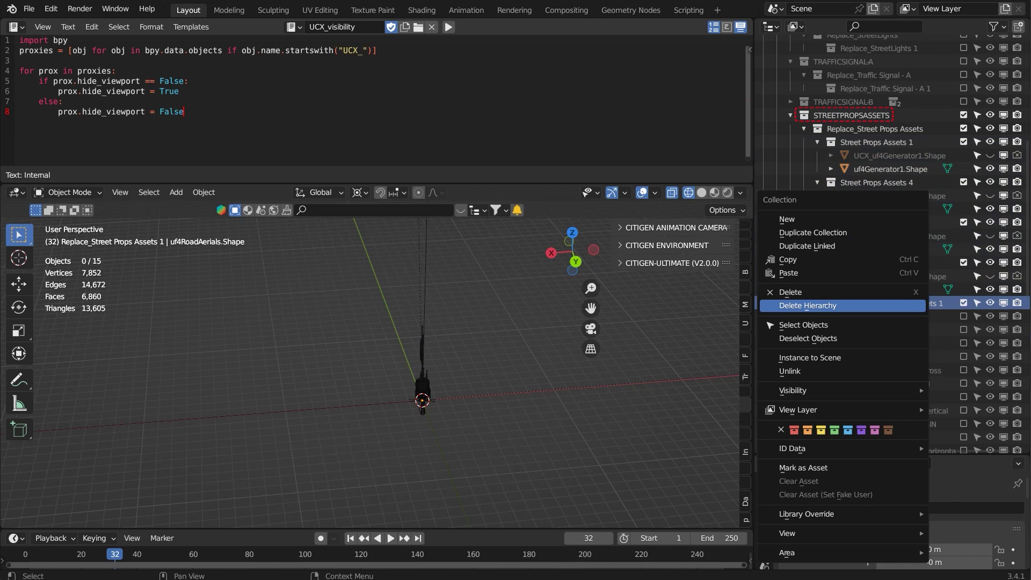
pyautogui.click(899, 305)
pyautogui.click(29, 8)
pyautogui.click(50, 97)
# - Display the street props in rendered viewport shading and inspect them up close
pyautogui.click(727, 192)
pyautogui.moveTo(386, 349); pyautogui.dragTo(465, 347, button='middle')
pyautogui.scroll(6, 378, 366)
pyautogui.scroll(-3, 878, 294)
pyautogui.scroll(15, 878, 294)
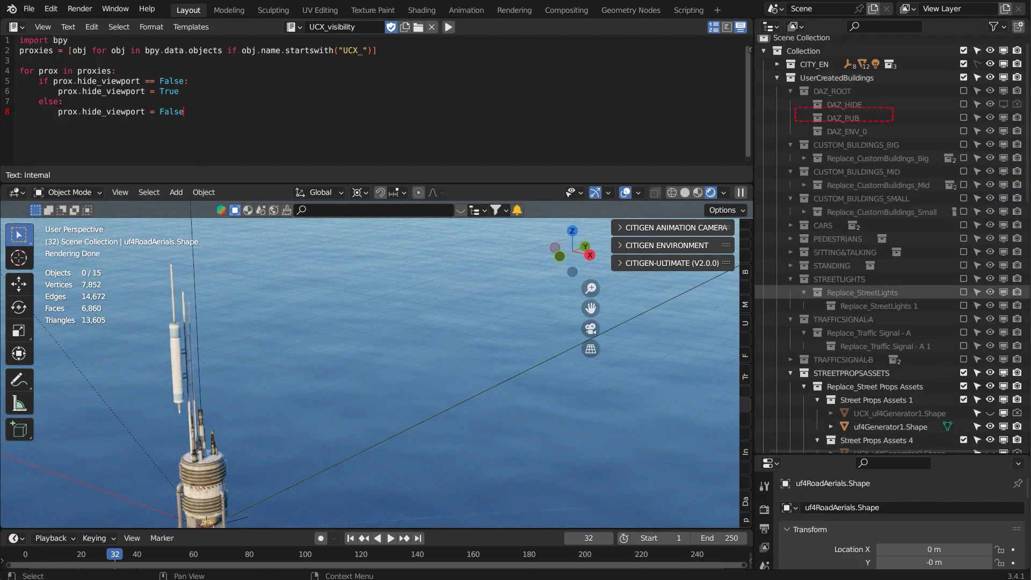
pyautogui.click(963, 351)
pyautogui.click(790, 351)
pyautogui.click(791, 351)
pyautogui.click(963, 351)
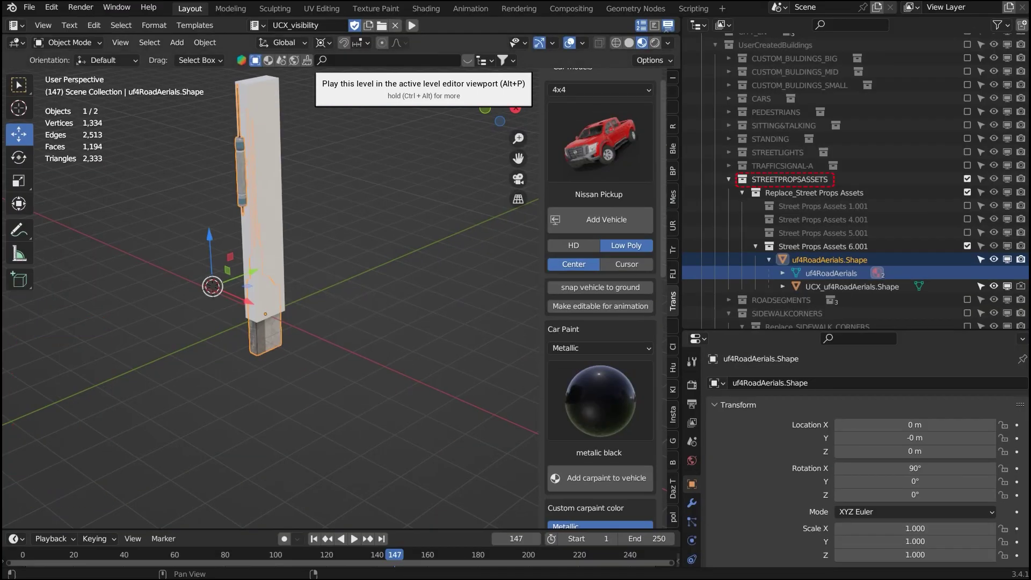
# - Join the UCX_uf4RoadAerials.Shape collision box into the uf4RoadAerials.Shape mesh
pyautogui.click(851, 287)
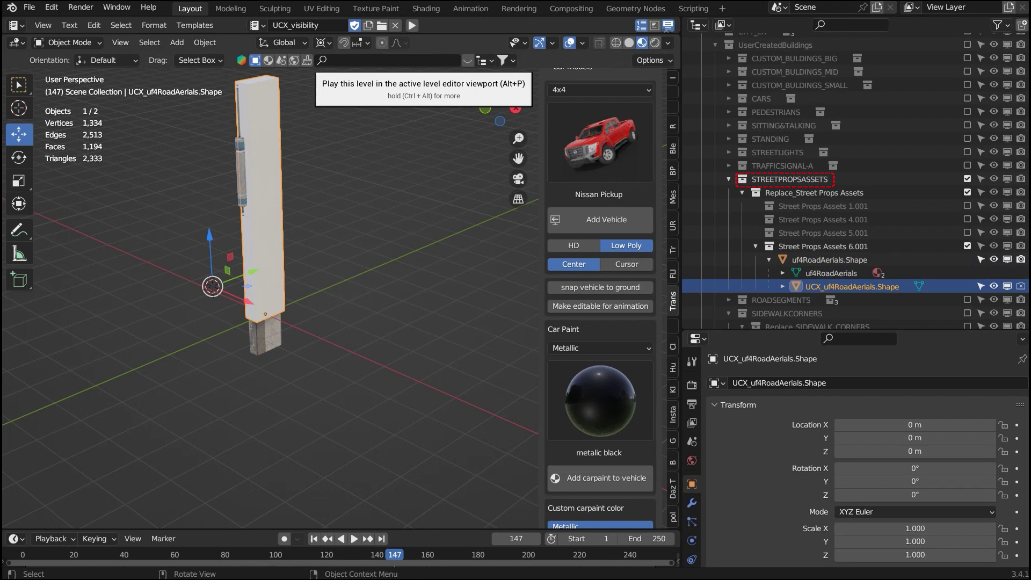
pyautogui.keyDown('shift'); pyautogui.click(265, 338); pyautogui.keyUp('shift')
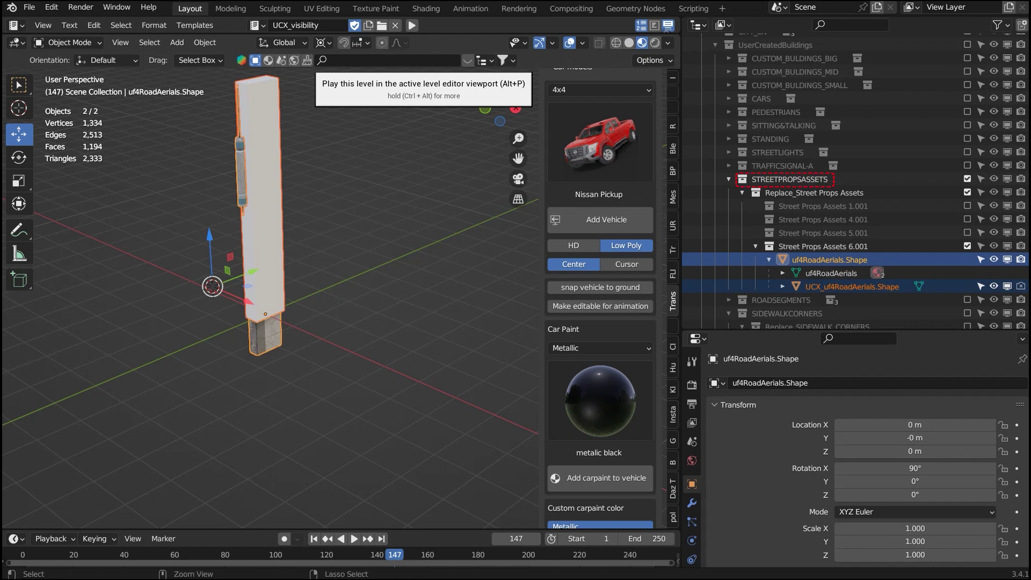
pyautogui.hotkey('ctrl', 'j')
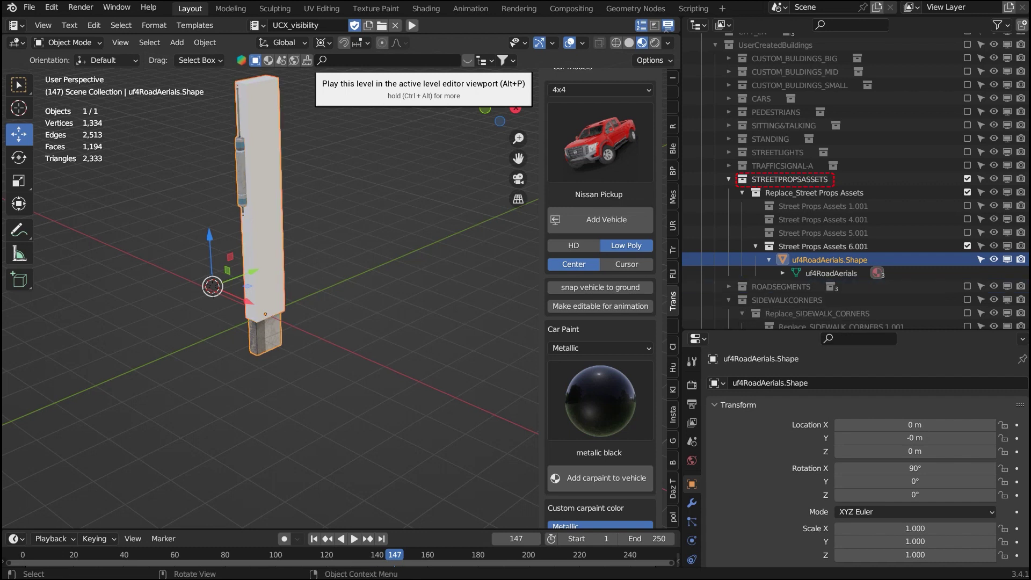
# - Separate the linked faces of the collision box from the joined aerial mesh into an object of their own
pyautogui.press('Tab')
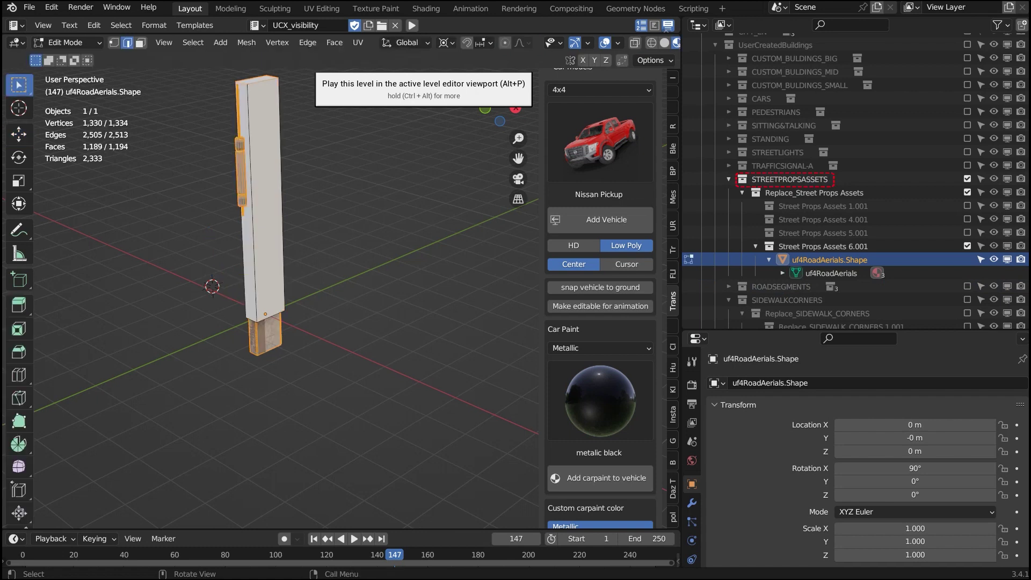
pyautogui.click(281, 196)
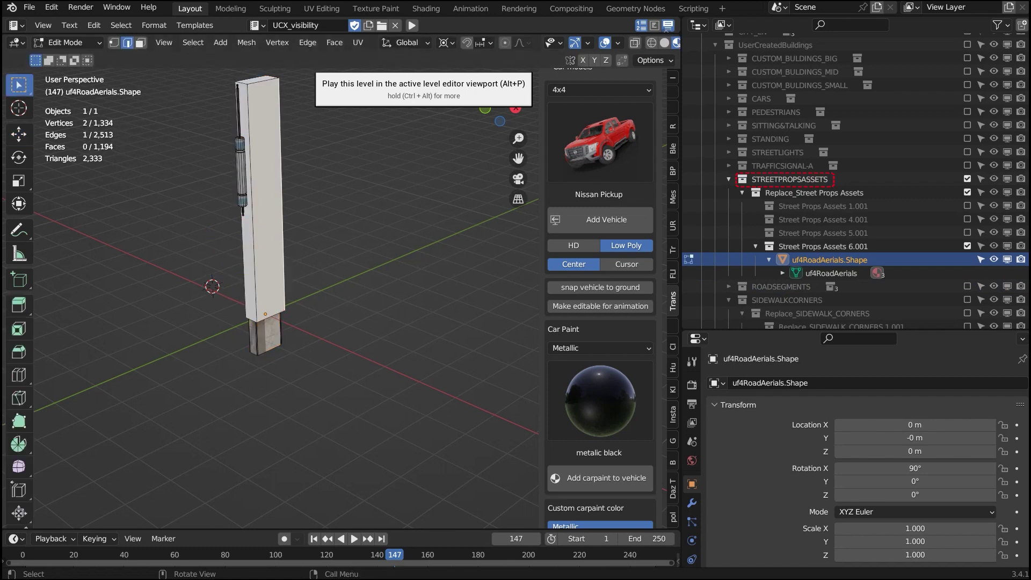
pyautogui.press('3')
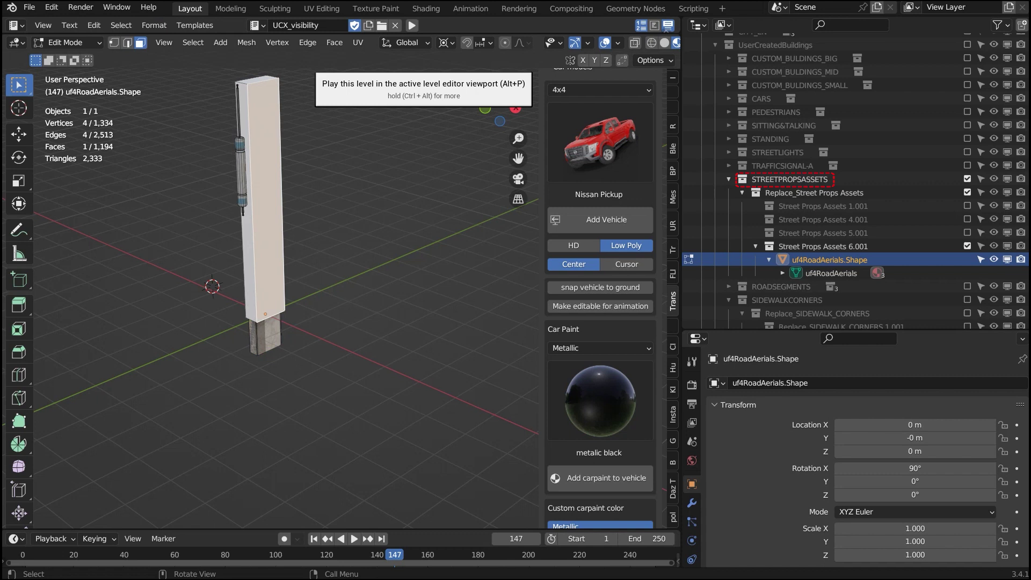
pyautogui.press('l')
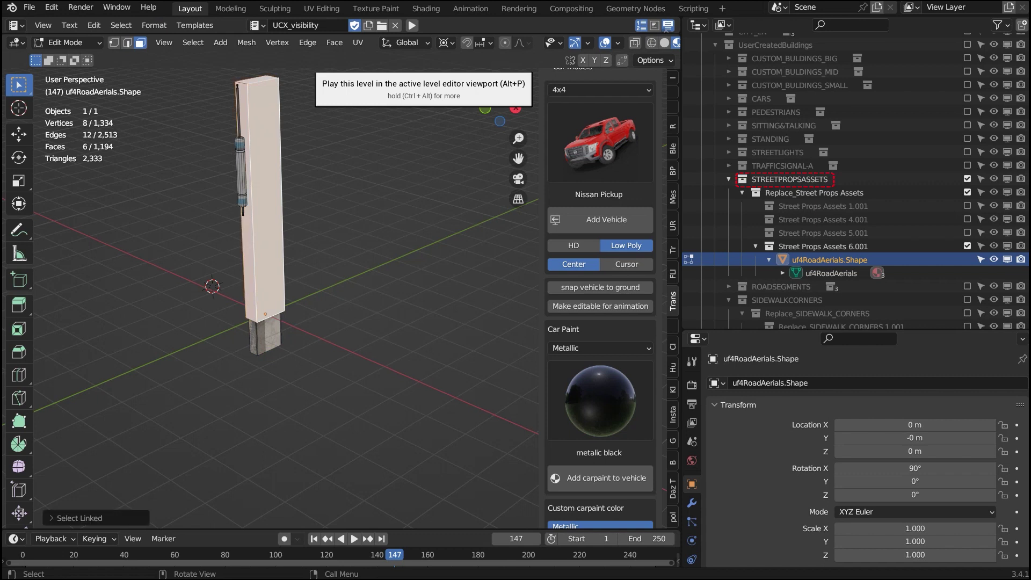
pyautogui.press('p')
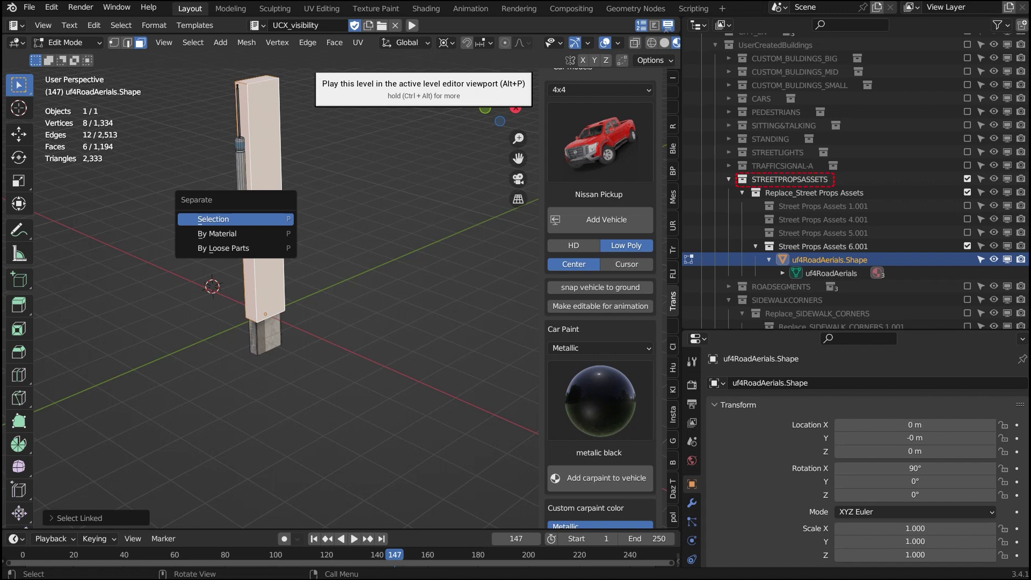
pyautogui.click(214, 219)
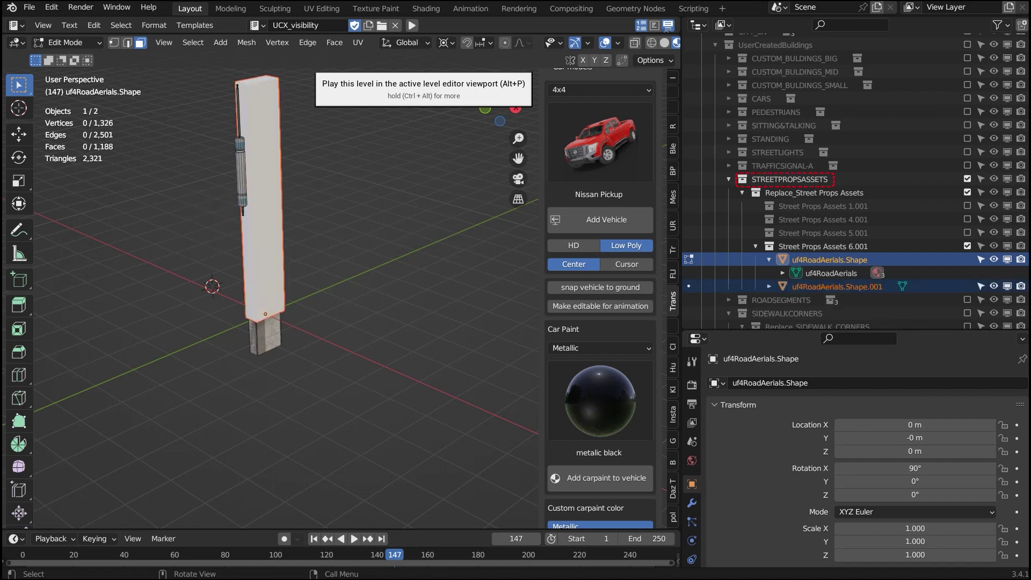
pyautogui.press('Tab')
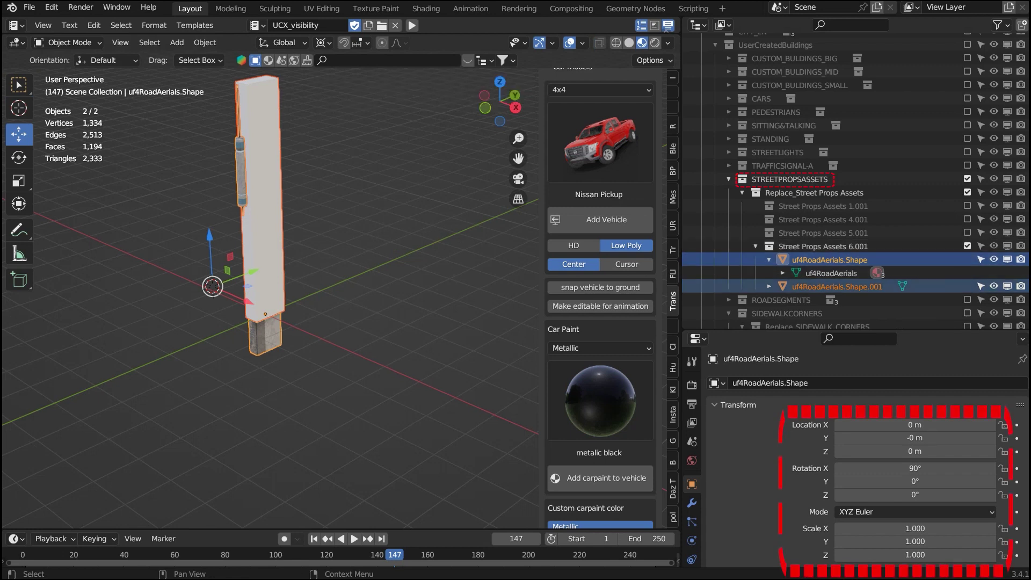
# - Rename the separated collision box so that its name starts with UCX_
pyautogui.click(836, 287)
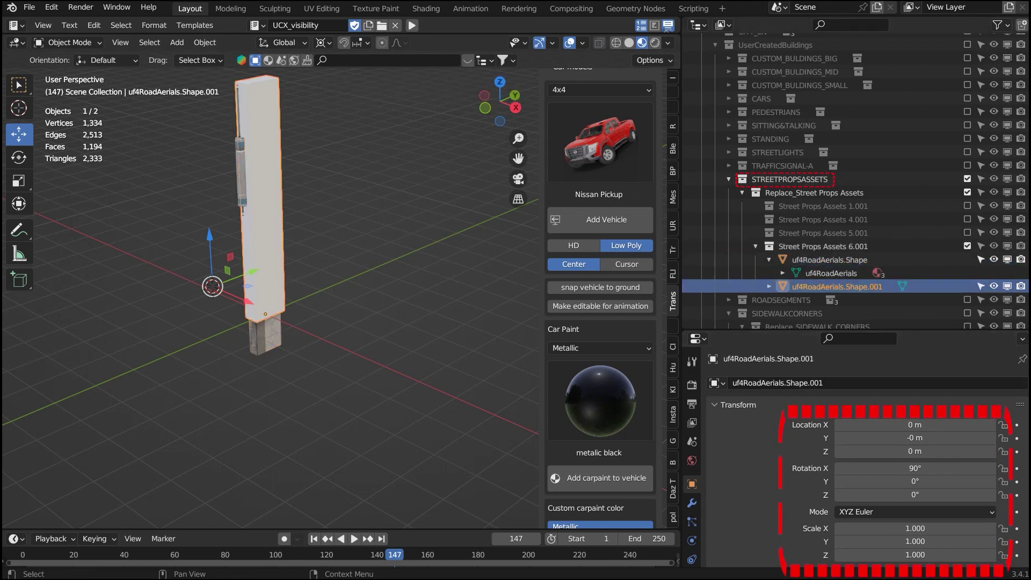
pyautogui.click(827, 382)
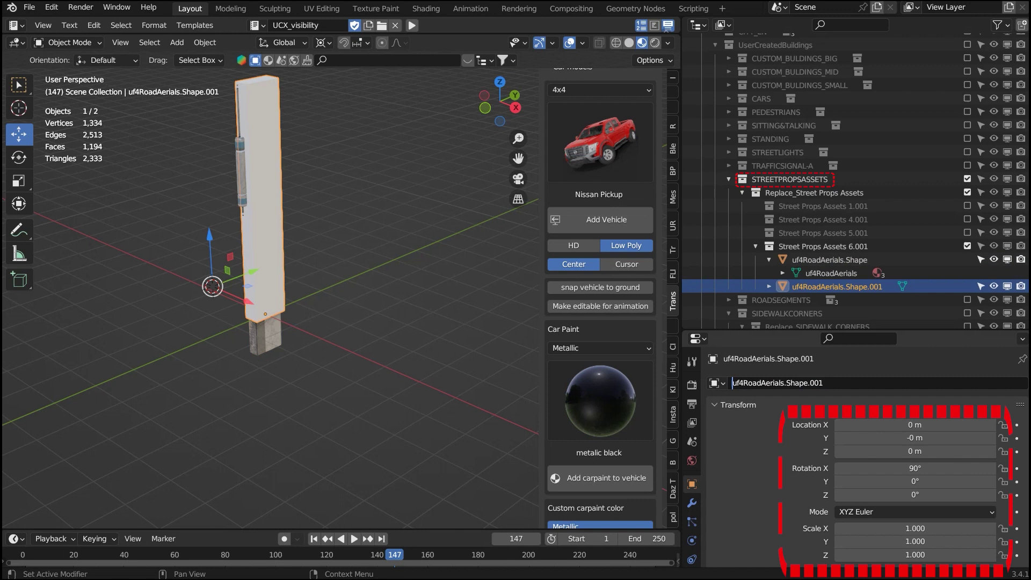
pyautogui.write('UCX_')
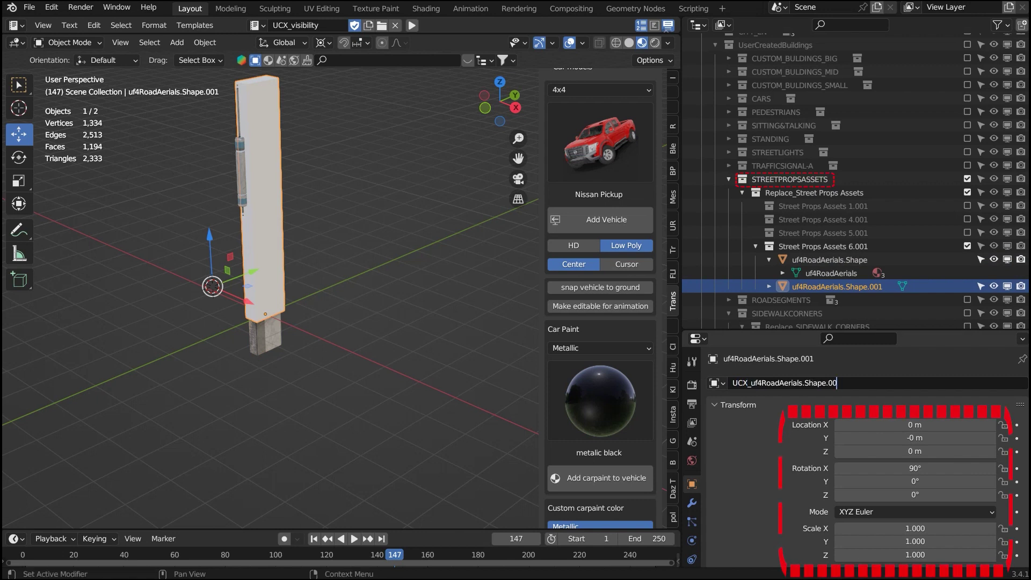
pyautogui.press('Return')
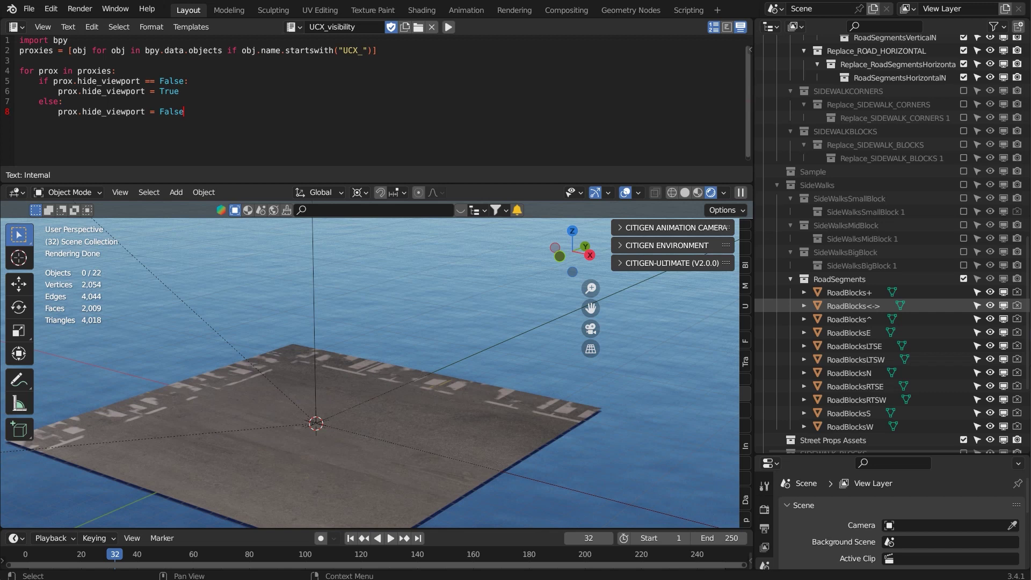
# - Move RoadBlocks+, RoadBlocks^ and RoadBlocks<-> into RoadSegmentsCrossN, RoadSegmentsVerticalN and RoadSegmentsHorizontalN respectively
pyautogui.click(850, 293)
pyautogui.scroll(6, 851, 292)
pyautogui.moveTo(850, 293); pyautogui.dragTo(880, 126)
pyautogui.scroll(-2, 859, 410)
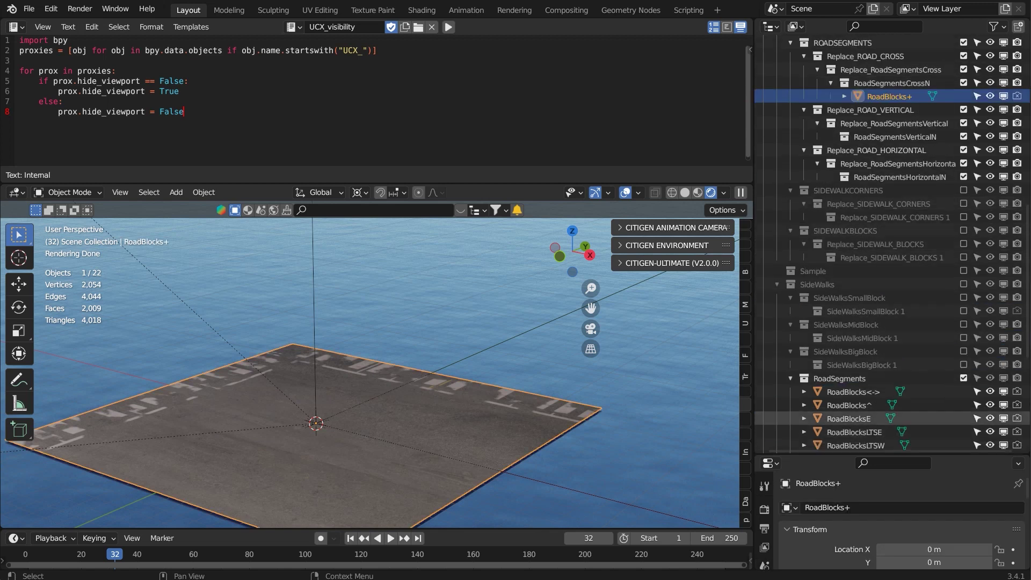
pyautogui.moveTo(849, 405); pyautogui.dragTo(910, 137)
pyautogui.scroll(-4, 859, 317)
pyautogui.moveTo(848, 320); pyautogui.dragTo(900, 105)
# - Exclude the emptied RoadSegments collection from the view layer and view the road blocks from above
pyautogui.click(963, 320)
pyautogui.moveTo(456, 333); pyautogui.dragTo(491, 387, button='middle')
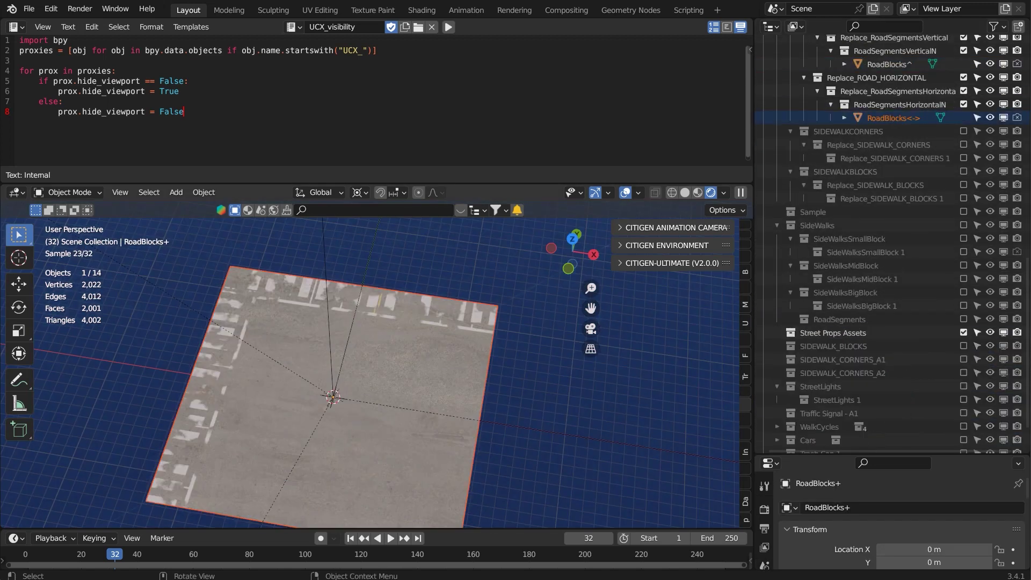
pyautogui.moveTo(376, 322); pyautogui.dragTo(376, 349, button='middle')
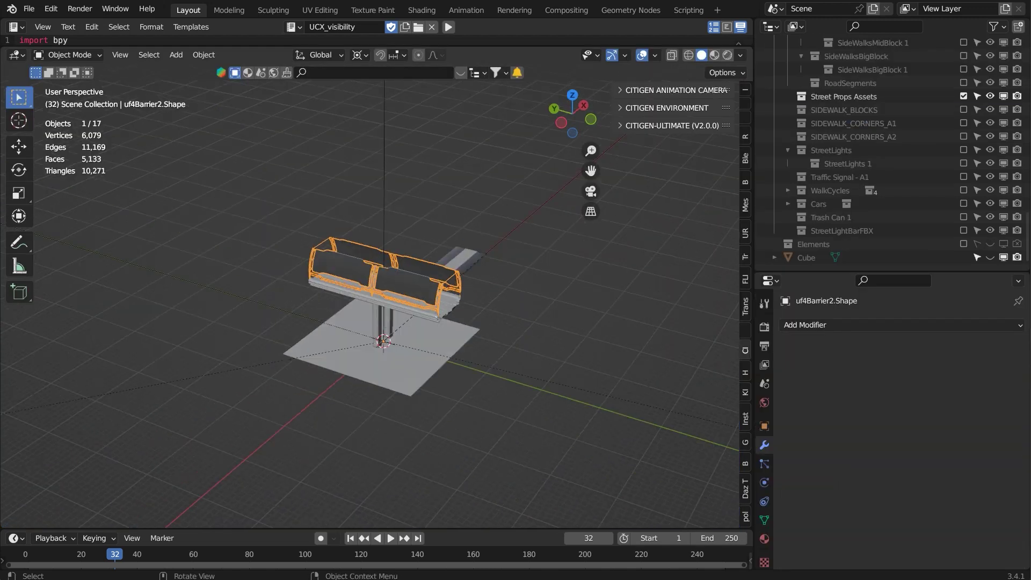
# - Set the origin of the uf4Barrier2.Shape overpass barrier
pyautogui.hotkey('shift', 's')
pyautogui.click(204, 54)
pyautogui.moveTo(376, 269); pyautogui.dragTo(344, 317, button='middle')
pyautogui.click(204, 55)
pyautogui.click(365, 112)
# - Examine the overpass and its barrier from several sides in rendered shading, including the barrier's mesh, and return to solid shading
pyautogui.scroll(5, 376, 295)
pyautogui.moveTo(408, 322); pyautogui.dragTo(344, 279, button='middle')
pyautogui.moveTo(354, 226)
pyautogui.mouseDown(button='middle')
pyautogui.moveTo(376, 258)
pyautogui.moveTo(333, 284)
pyautogui.mouseUp(button='middle')
pyautogui.scroll(-3, 376, 295)
pyautogui.click(727, 55)
pyautogui.scroll(6, 376, 295)
pyautogui.moveTo(408, 290)
pyautogui.mouseDown(button='middle')
pyautogui.moveTo(343, 280)
pyautogui.moveTo(376, 290)
pyautogui.moveTo(387, 322)
pyautogui.moveTo(440, 311)
pyautogui.moveTo(436, 274)
pyautogui.moveTo(413, 311)
pyautogui.mouseUp(button='middle')
pyautogui.scroll(-3, 387, 300)
pyautogui.click(457, 264)
pyautogui.press('Tab')
pyautogui.scroll(-2, 408, 289)
pyautogui.scroll(-1, 436, 273)
pyautogui.scroll(5, 408, 290)
pyautogui.scroll(-4, 408, 290)
pyautogui.scroll(3, 837, 216)
pyautogui.click(684, 55)
pyautogui.scroll(-5, 414, 312)
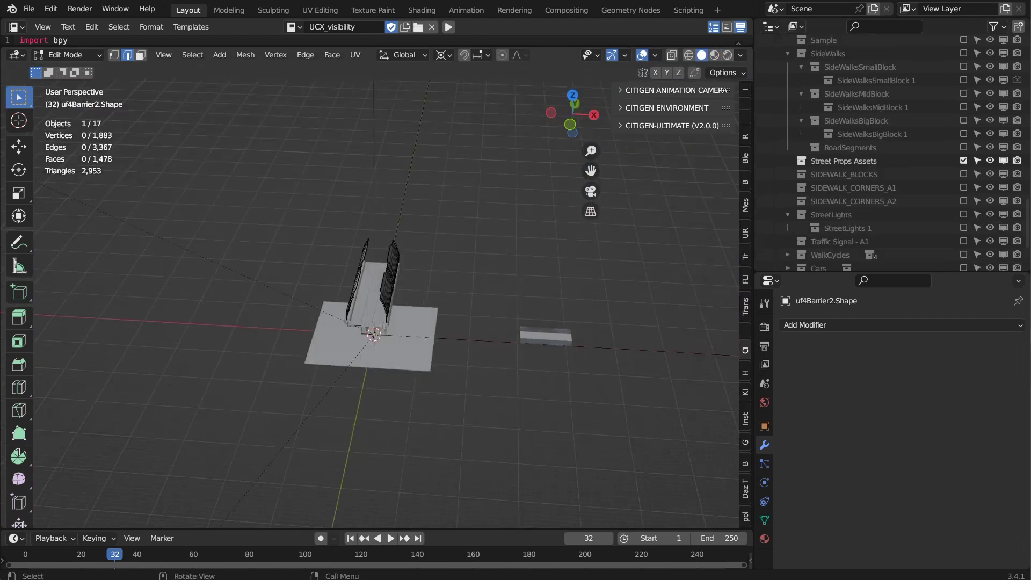
# - Move the whole uf4RoadsSegment mesh under the overpass and scale it to the width of the road block
pyautogui.press('Tab')
pyautogui.press('KP_7')
pyautogui.click(545, 293)
pyautogui.press('Tab')
pyautogui.press('a')
pyautogui.press('g')
pyautogui.click(378, 311)
pyautogui.scroll(3, 408, 333)
pyautogui.press('s')
pyautogui.click(516, 475)
pyautogui.press('g')
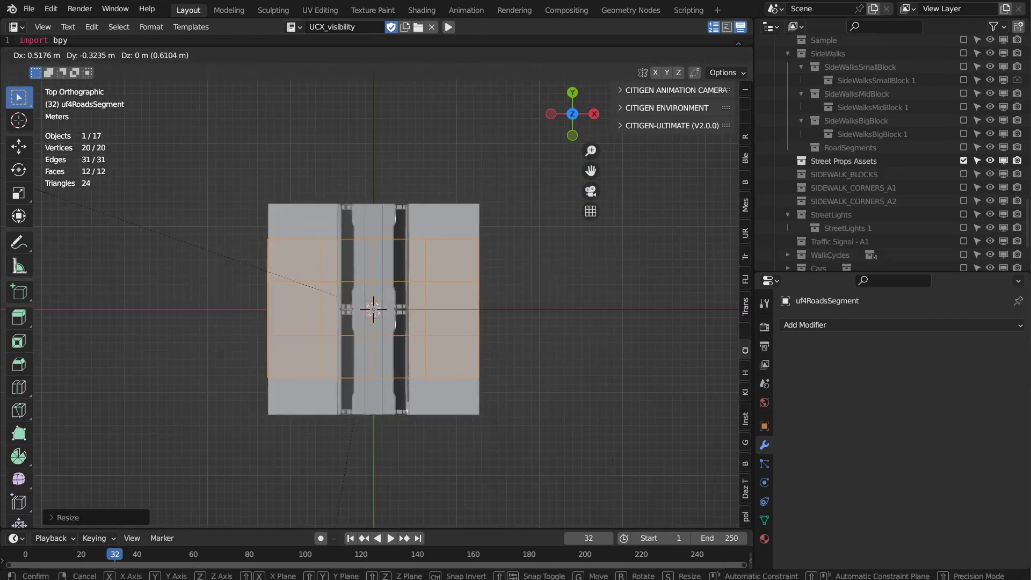
pyautogui.click(564, 379)
pyautogui.press('r')
pyautogui.press('9')
pyautogui.press('0')
pyautogui.rightClick(548, 417)
# - Stretch the uf4RoadsSegment mesh along Y and shift it along Y to cover the square road block
pyautogui.press('s')
pyautogui.press('y')
pyautogui.click(637, 329)
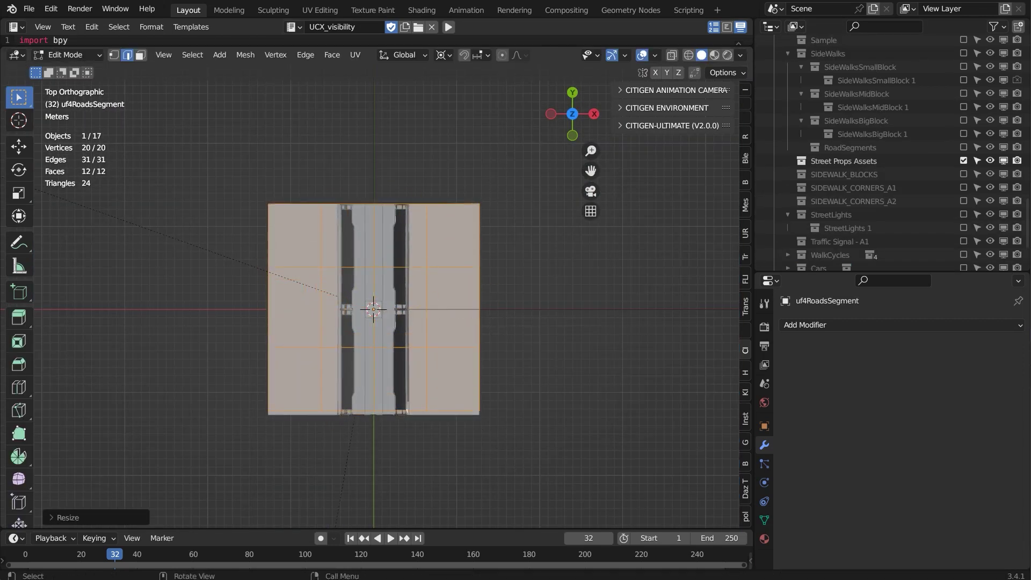
pyautogui.press('g')
pyautogui.press('y')
pyautogui.click(534, 345)
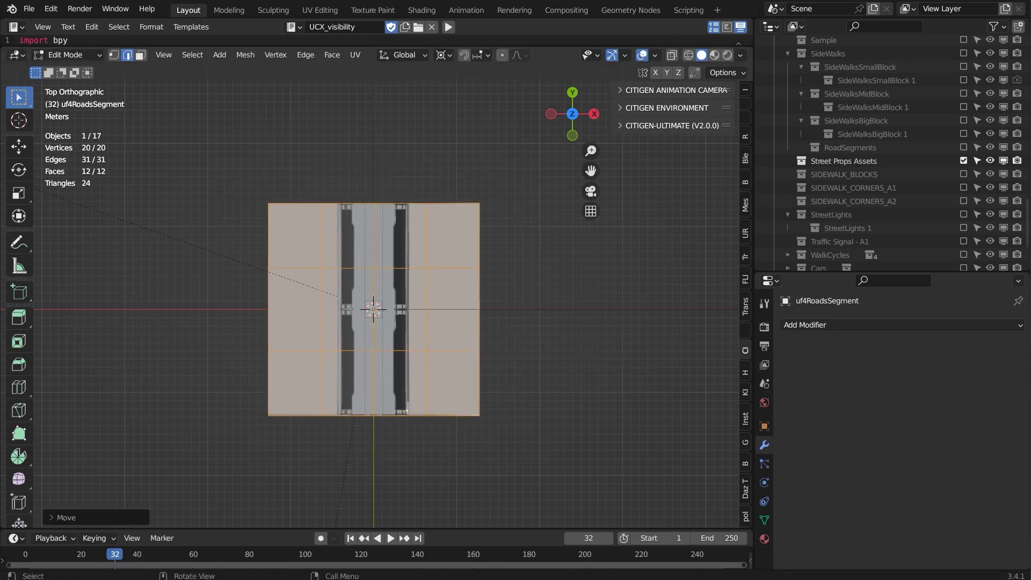
# - Duplicate uf4RoadsSegment in place, rotate it so the two segments run perpendicular, and apply the transform
pyautogui.press('Tab')
pyautogui.hotkey('shift', 'd')
pyautogui.rightClick(531, 354)
pyautogui.press('r')
pyautogui.keyDown('ctrl'); pyautogui.click(443, 134); pyautogui.keyUp('ctrl')
pyautogui.hotkey('ctrl', 'a')
pyautogui.click(454, 177)
pyautogui.click(454, 241)
pyautogui.moveTo(454, 252); pyautogui.dragTo(443, 175, button='middle')
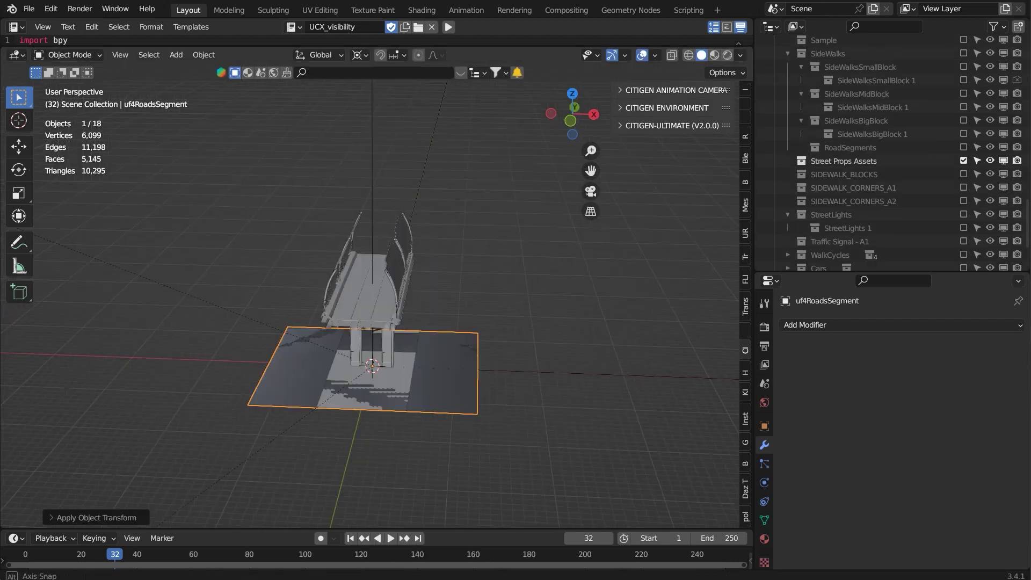
pyautogui.scroll(2, 443, 225)
pyautogui.moveTo(483, 226); pyautogui.dragTo(433, 225, button='middle')
# - Rename the uf4Barrier2.Shape barrier in RoadSegmentsCrossN as uf4Barrier
pyautogui.click(437, 228)
pyautogui.scroll(-1, 437, 228)
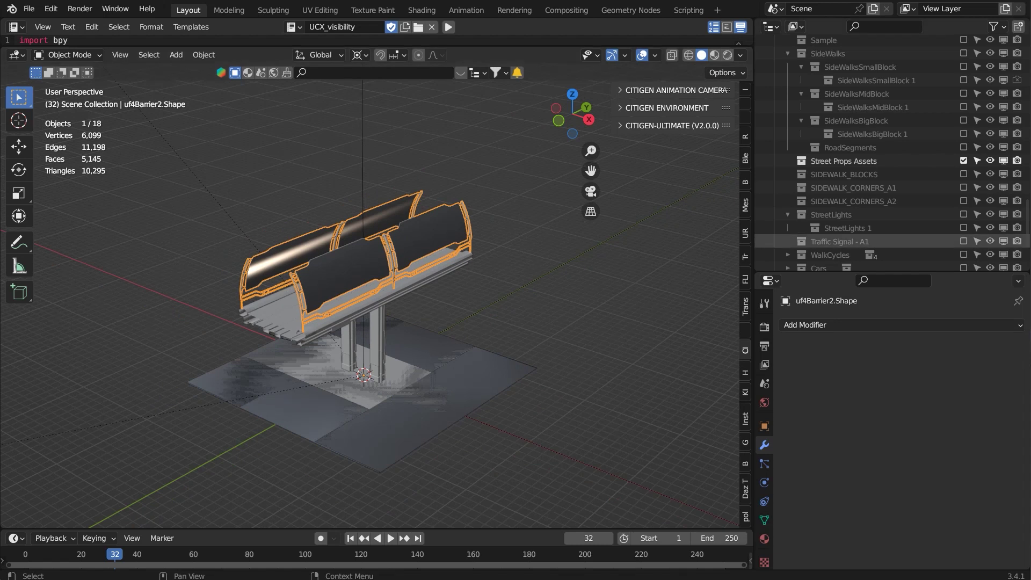
pyautogui.moveTo(430, 242); pyautogui.dragTo(483, 242, button='middle')
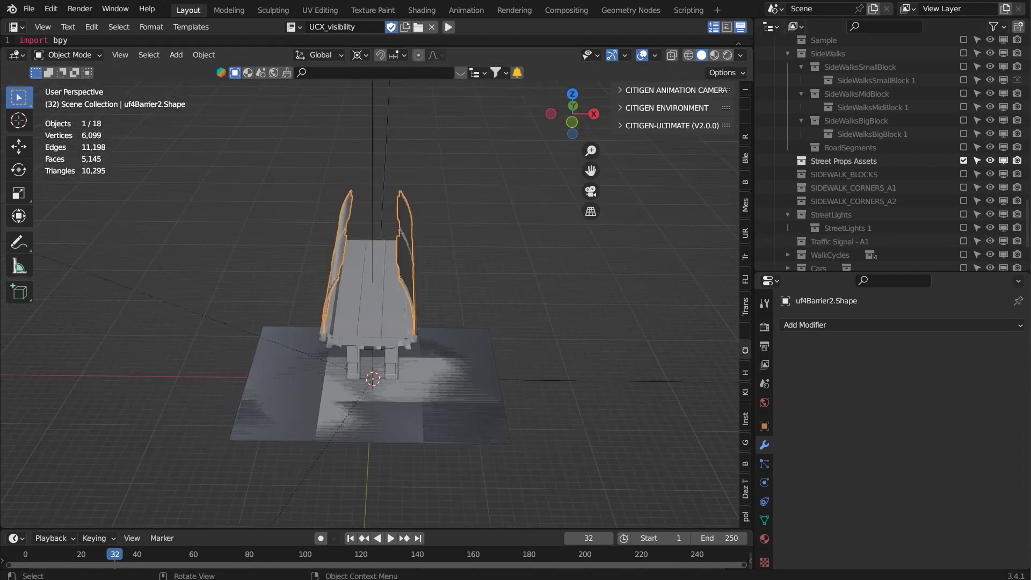
pyautogui.moveTo(880, 273); pyautogui.dragTo(880, 526)
pyautogui.scroll(13, 880, 253)
pyautogui.moveTo(913, 161); pyautogui.dragTo(897, 161, button='middle')
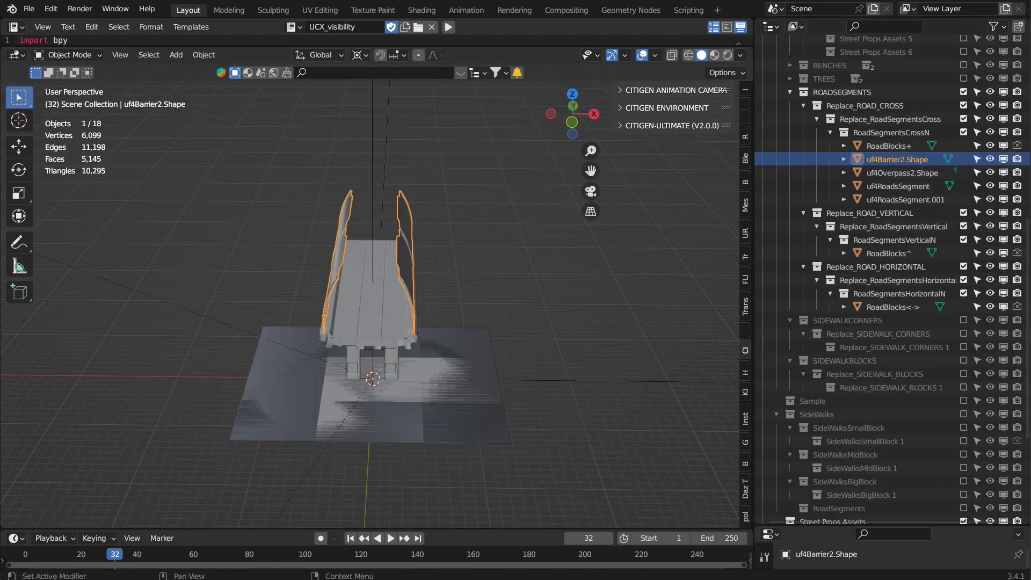
pyautogui.moveTo(881, 526); pyautogui.dragTo(880, 334)
pyautogui.click(881, 387)
pyautogui.write('Barrier')
pyautogui.press('Return')
# - Rename the barrier as uf4OverpassBarrier and the uf4Overpass2.Shape object as uf4Overpass
pyautogui.click(880, 387)
pyautogui.click(815, 387)
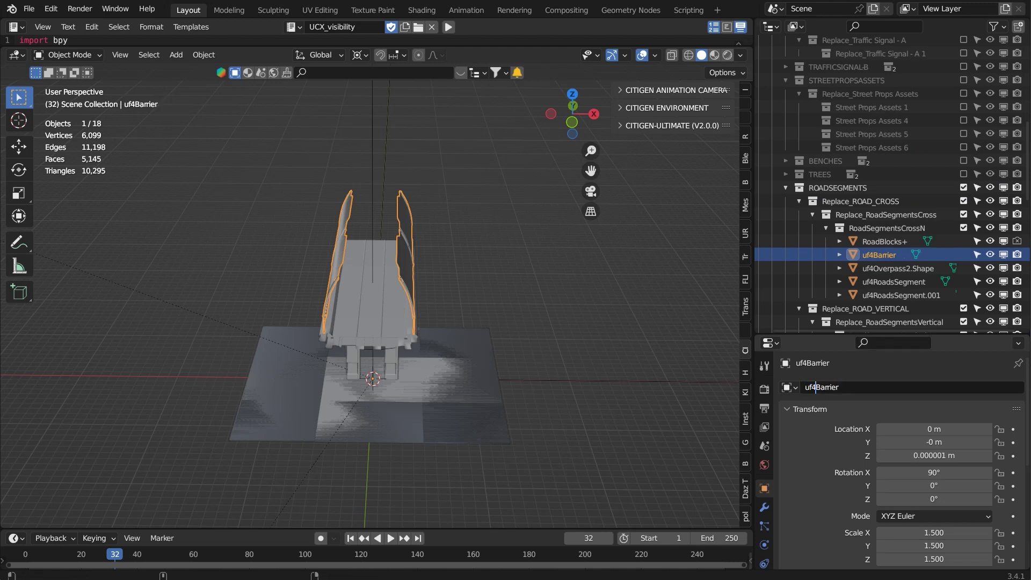
pyautogui.write('Overpass')
pyautogui.press('Return')
pyautogui.click(898, 255)
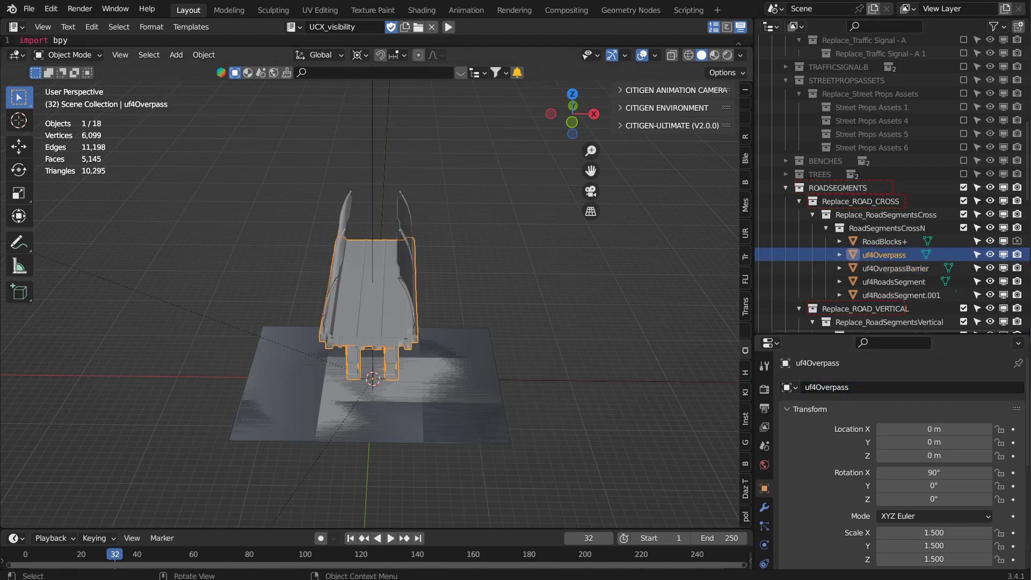
# - Delete the original RoadBlocks+ object from the RoadSegmentsCrossN collection
pyautogui.click(895, 268)
pyautogui.click(884, 242)
pyautogui.press('Delete')
# - Move uf4RoadsSegment.001 into RoadSegmentsVerticalN and exclude Replace_ROAD_VERTICAL and Replace_ROAD_HORIZONTAL from the view layer
pyautogui.click(893, 269)
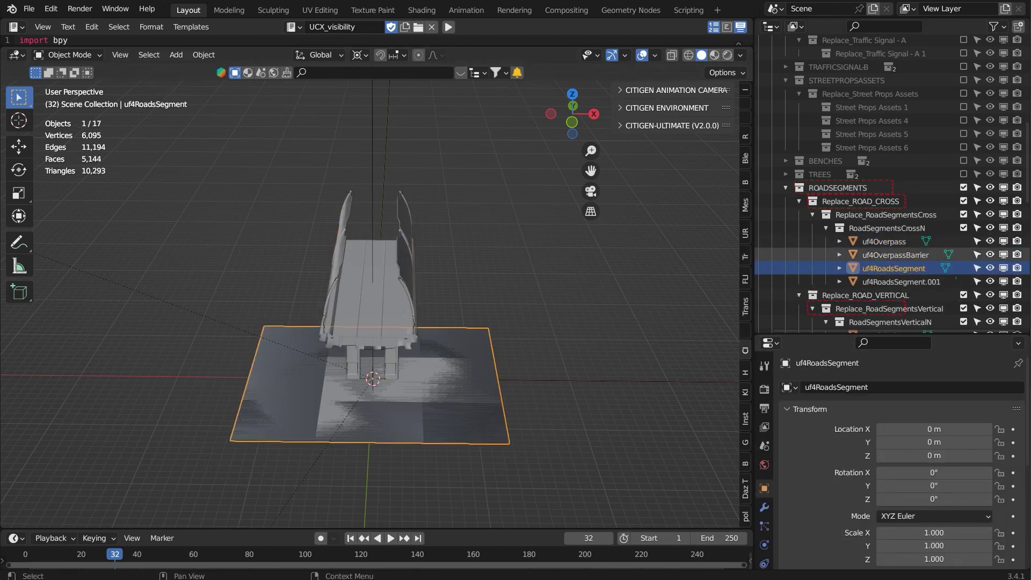
pyautogui.scroll(-4, 901, 281)
pyautogui.moveTo(901, 174); pyautogui.dragTo(896, 216)
pyautogui.click(893, 161)
pyautogui.click(964, 175)
pyautogui.click(963, 215)
# - Display the crossing segment with its overpass in rendered shading and view it from the side
pyautogui.click(727, 54)
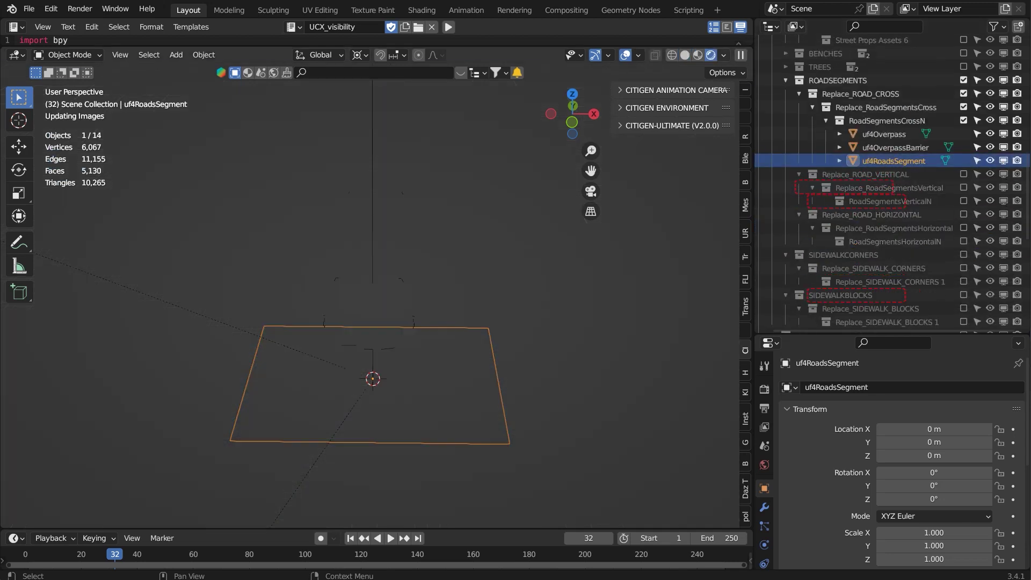
pyautogui.moveTo(376, 279); pyautogui.dragTo(473, 271, button='middle')
pyautogui.scroll(5, 408, 290)
pyautogui.scroll(-3, 408, 290)
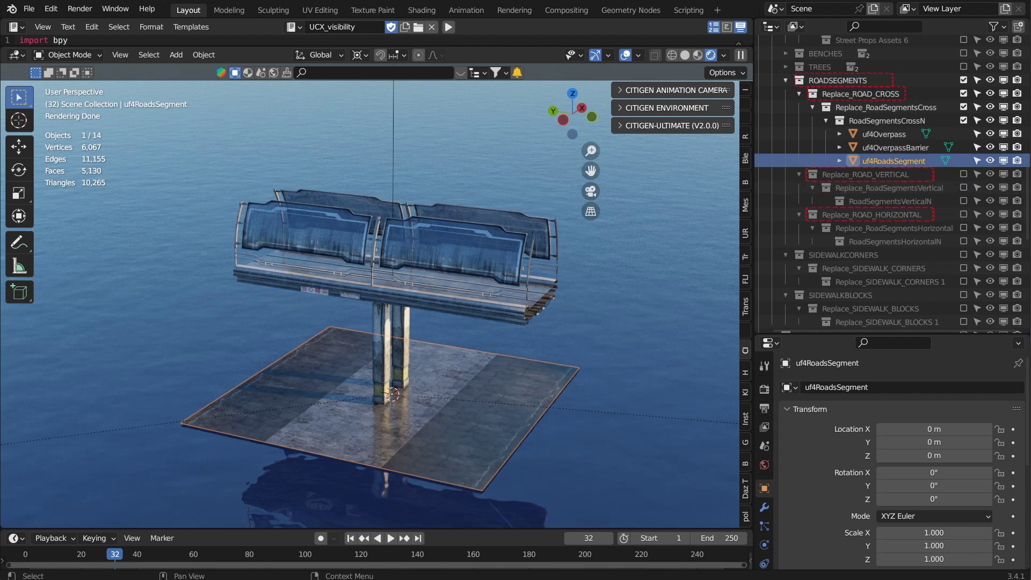
# - Move uf4Overpass and uf4OverpassBarrier into RoadSegmentsVerticalN and include Replace_ROAD_VERTICAL in the view layer
pyautogui.press('KP_7')
pyautogui.click(884, 134)
pyautogui.keyDown('shift'); pyautogui.click(895, 147); pyautogui.keyUp('shift')
pyautogui.press('Delete')
pyautogui.click(963, 147)
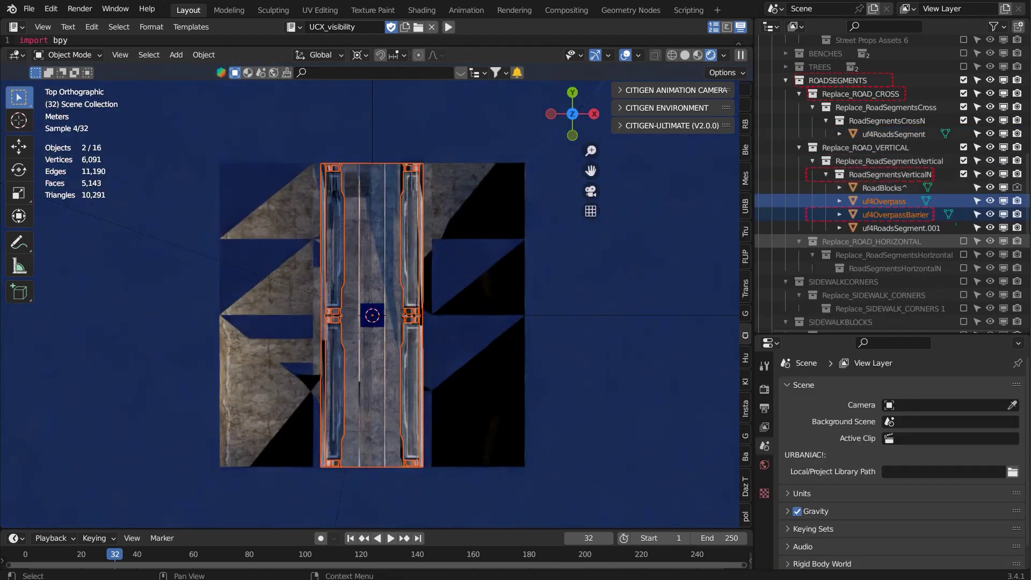
# - Exclude RoadSegmentsCrossN from the view layer and examine uf4RoadsSegment.001 beneath the overpass
pyautogui.click(901, 229)
pyautogui.moveTo(376, 323); pyautogui.dragTo(392, 247, button='middle')
pyautogui.click(963, 121)
pyautogui.moveTo(376, 301)
pyautogui.mouseDown(button='middle')
pyautogui.moveTo(462, 215)
pyautogui.moveTo(376, 296)
pyautogui.mouseUp(button='middle')
# - Rename uf4RoadsSegment.001 as uf4RoadsSegmentV
pyautogui.rightClick(881, 214)
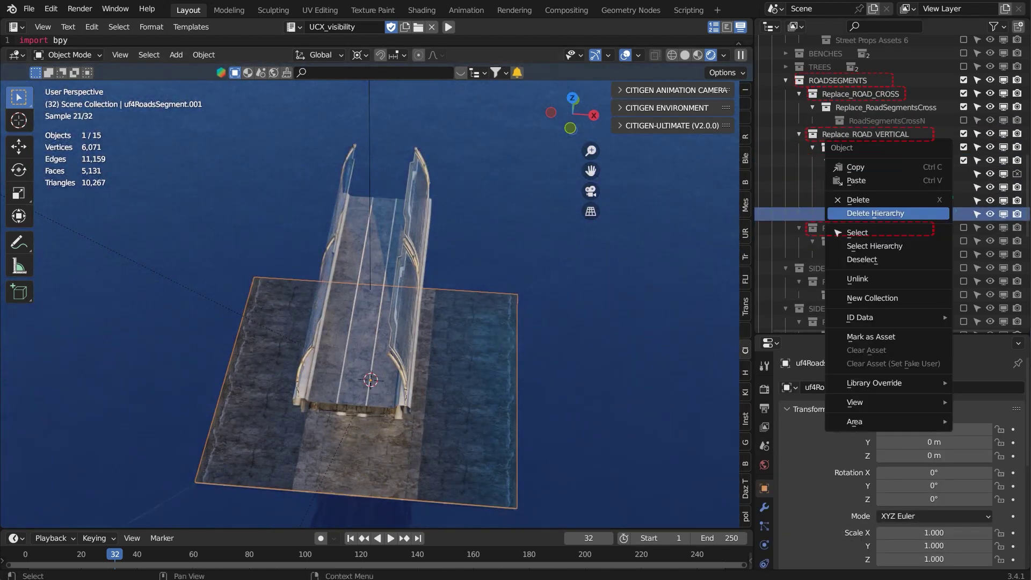
pyautogui.click(810, 409)
pyautogui.doubleClick(859, 387)
pyautogui.press('End')
pyautogui.press('BackSpace')
pyautogui.press('BackSpace')
pyautogui.press('BackSpace')
pyautogui.press('BackSpace')
pyautogui.write('V')
pyautogui.press('Return')
# - Delete RoadBlocks^ from RoadSegmentsVerticalN and include RoadSegmentsCrossN in the view layer again
pyautogui.click(885, 174)
pyautogui.press('Delete')
pyautogui.click(964, 121)
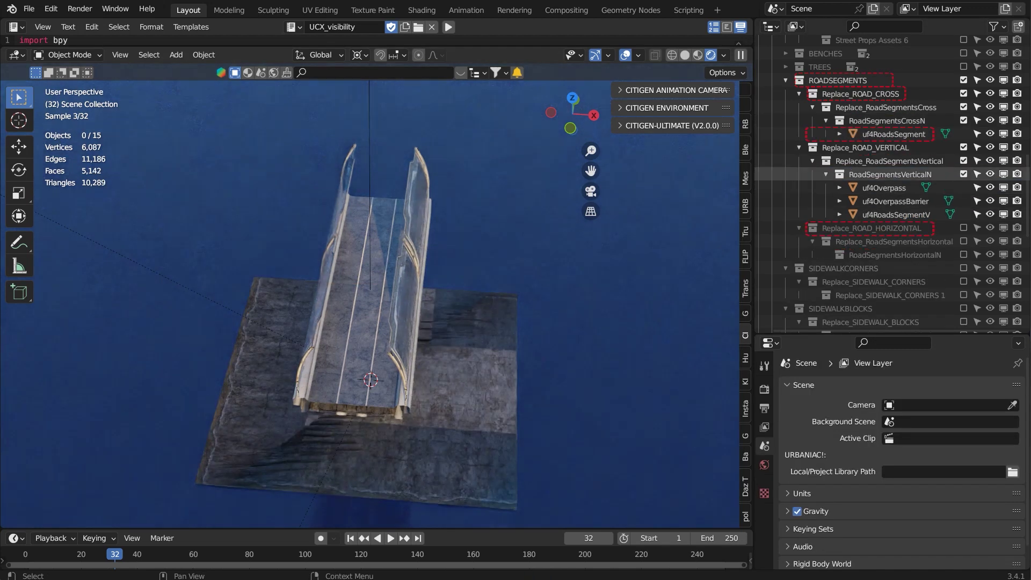
# - Include Replace_ROAD_HORIZONTAL, move uf4RoadsSegment into RoadSegmentsHorizontalN and delete RoadBlocks<-> from it
pyautogui.click(892, 134)
pyautogui.click(963, 228)
pyautogui.moveTo(892, 136); pyautogui.dragTo(893, 255)
pyautogui.click(891, 255)
pyautogui.press('Delete')
# - Duplicate uf4Overpass and uf4OverpassBarrier and move the copies into RoadSegmentsHorizontalN
pyautogui.click(884, 175)
pyautogui.keyDown('shift'); pyautogui.click(895, 188); pyautogui.keyUp('shift')
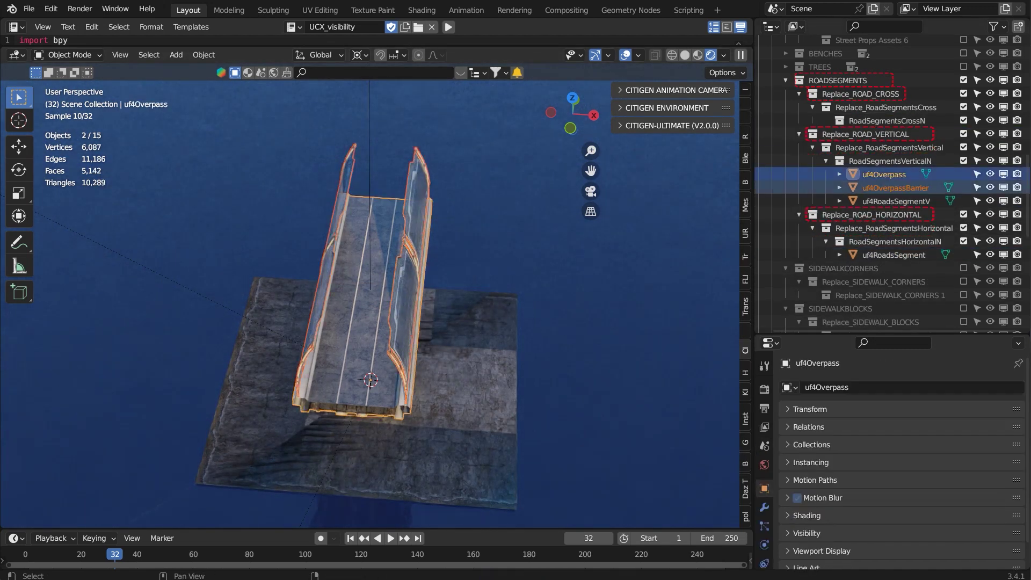
pyautogui.hotkey('shift', 'd')
pyautogui.moveTo(891, 188); pyautogui.dragTo(894, 268)
# - Exclude RoadSegmentsVerticalN from the view layer, rotate the copied overpass and barrier 90 degrees in top view, and apply their transforms
pyautogui.click(963, 161)
pyautogui.press('KP_7')
pyautogui.press('r')
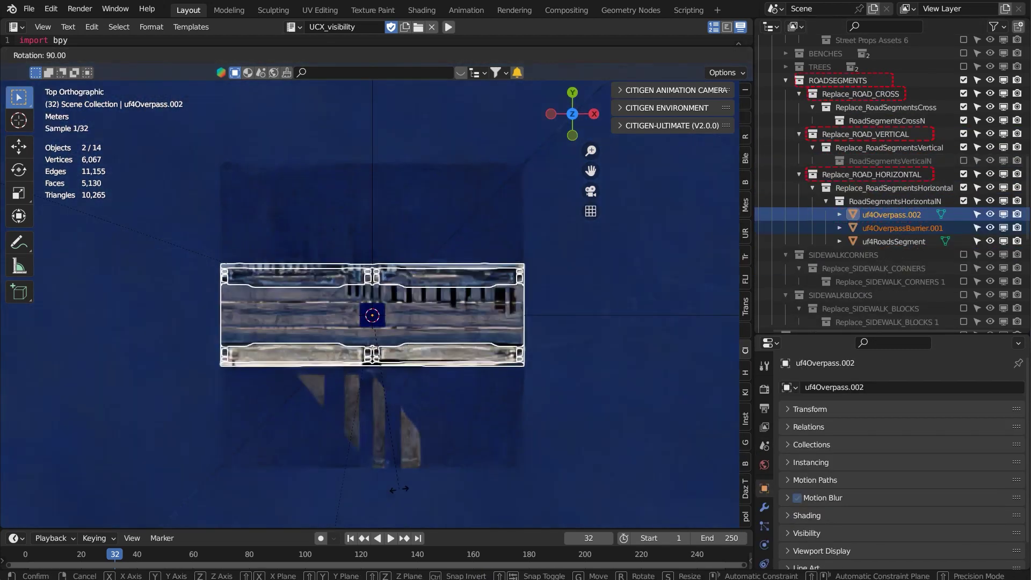
pyautogui.press('Return')
pyautogui.hotkey('ctrl', 'a')
pyautogui.press('a')
pyautogui.moveTo(349, 349); pyautogui.dragTo(470, 255, button='middle')
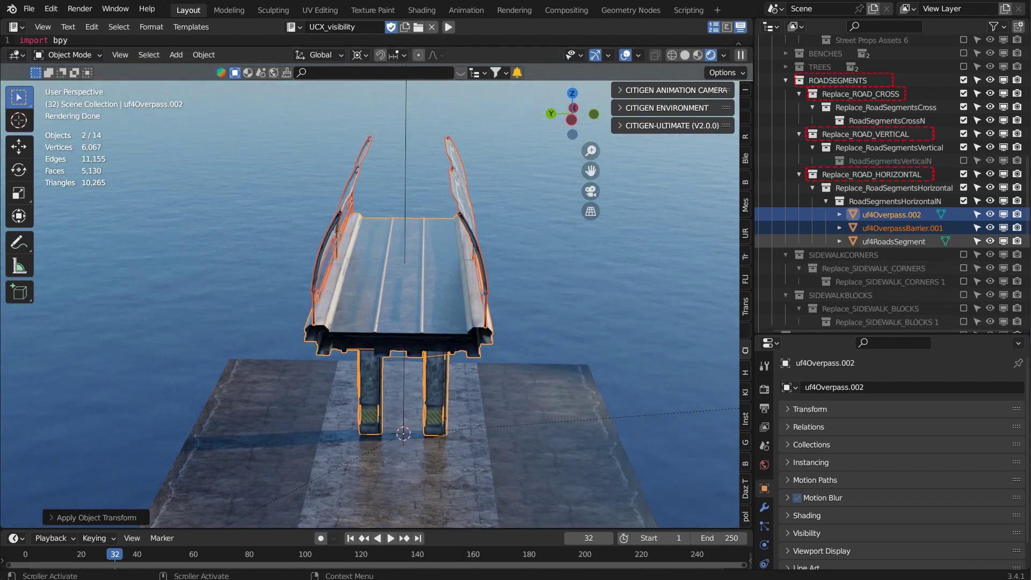
# - Include RoadSegmentsVerticalN in the view layer again
pyautogui.click(963, 161)
pyautogui.moveTo(537, 258); pyautogui.dragTo(417, 311, button='middle')
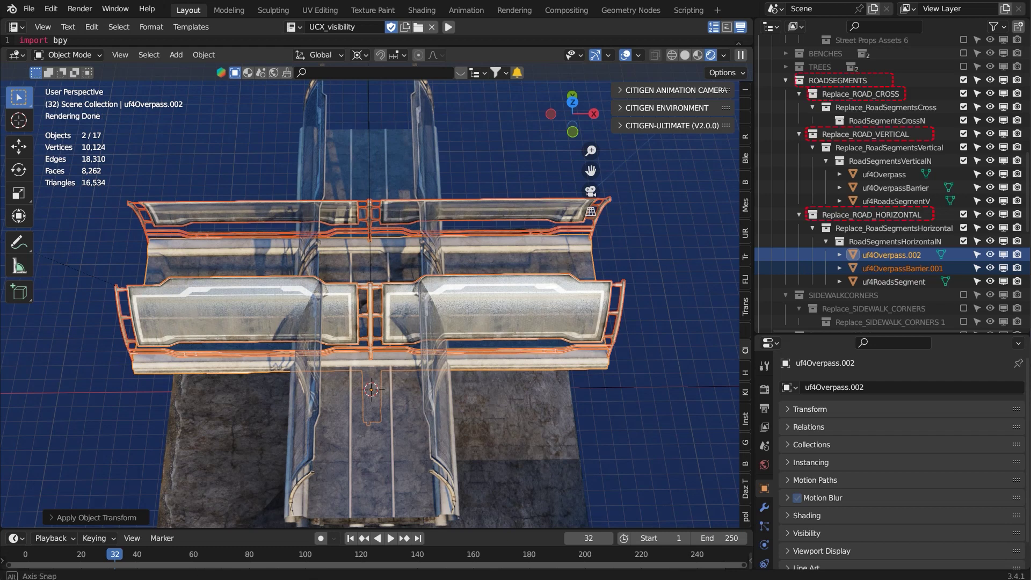
pyautogui.moveTo(375, 242); pyautogui.dragTo(376, 268, button='middle')
pyautogui.click(462, 253)
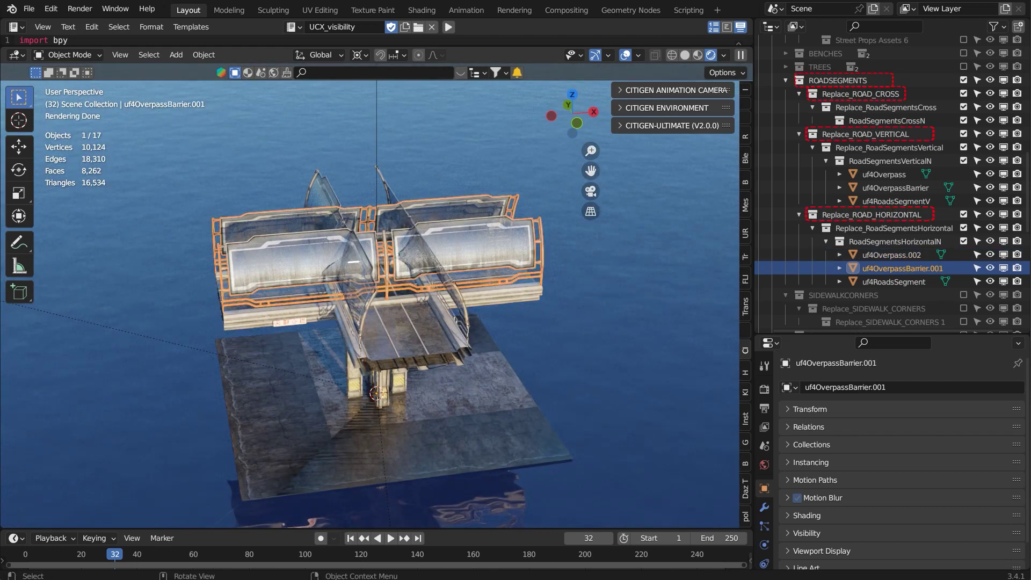
# - Rename uf4Overpass as uf4OverpassV and uf4OverpassBarrier as uf4OverpassBarrierV in RoadSegmentsVerticalN
pyautogui.click(884, 174)
pyautogui.click(881, 387)
pyautogui.press('End')
pyautogui.write('V')
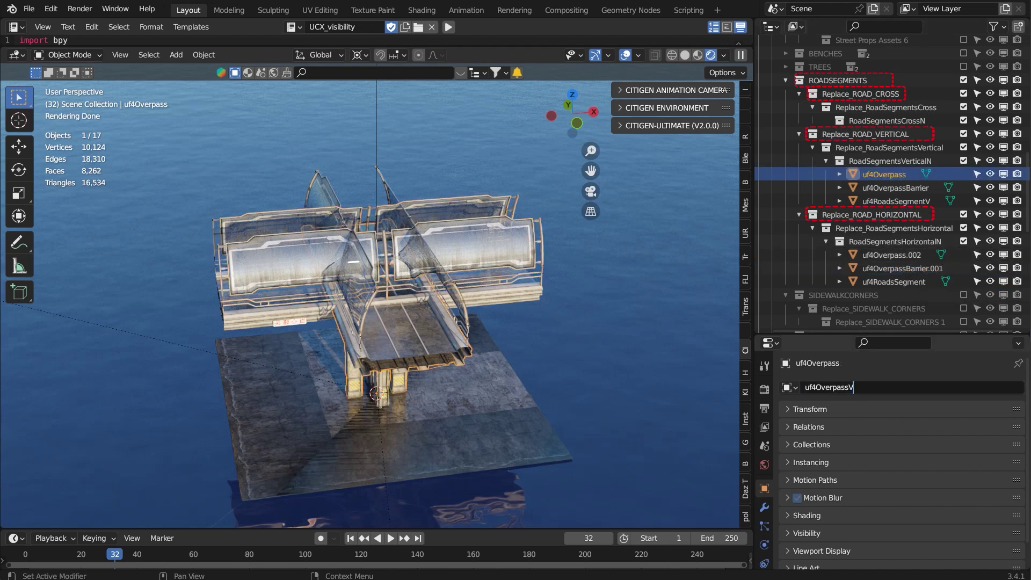
pyautogui.press('Return')
pyautogui.click(891, 174)
pyautogui.click(881, 387)
pyautogui.write('V')
pyautogui.press('Return')
# - Rename uf4Overpass.002 as uf4OverpassH and uf4OverpassBarrier.001 as uf4OverpassBarrierH in RoadSegmentsHorizontalN
pyautogui.click(891, 255)
pyautogui.write('H')
pyautogui.press('Return')
pyautogui.click(897, 255)
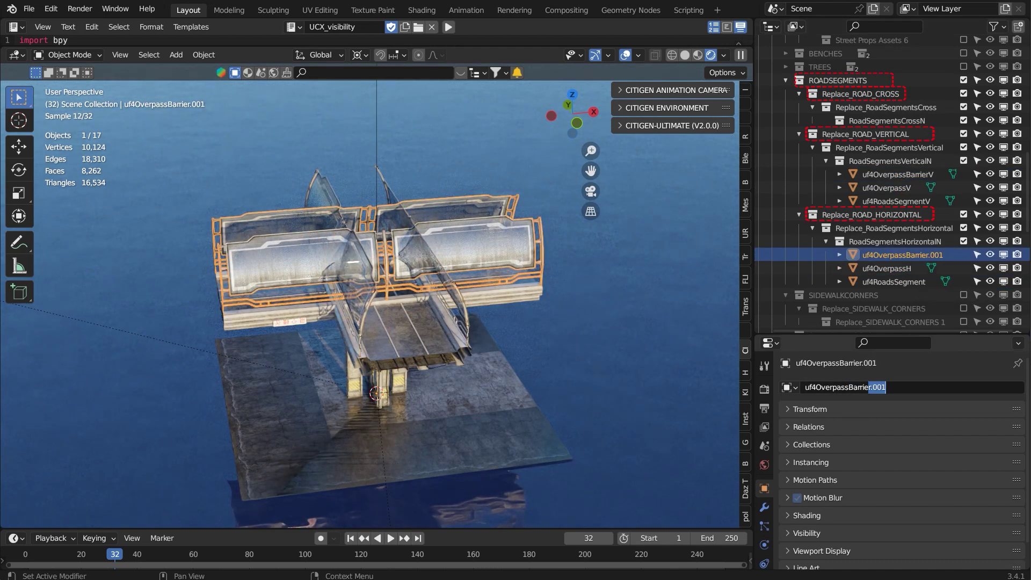
pyautogui.write('H')
pyautogui.press('Return')
# - Duplicate uf4OverpassH, uf4OverpassBarrierH and uf4RoadsSegmentV and move the copies into RoadSegmentsCrossN
pyautogui.keyDown('shift'); pyautogui.click(892, 268); pyautogui.keyUp('shift')
pyautogui.hotkey('shift', 'd')
pyautogui.press('Escape')
pyautogui.moveTo(892, 295); pyautogui.dragTo(894, 121)
pyautogui.click(895, 228)
pyautogui.hotkey('shift', 'd')
pyautogui.moveTo(895, 241); pyautogui.dragTo(894, 121)
# - Rename the road segment copy in RoadSegmentsCrossN as uf4RoadsSegmentC
pyautogui.click(870, 387)
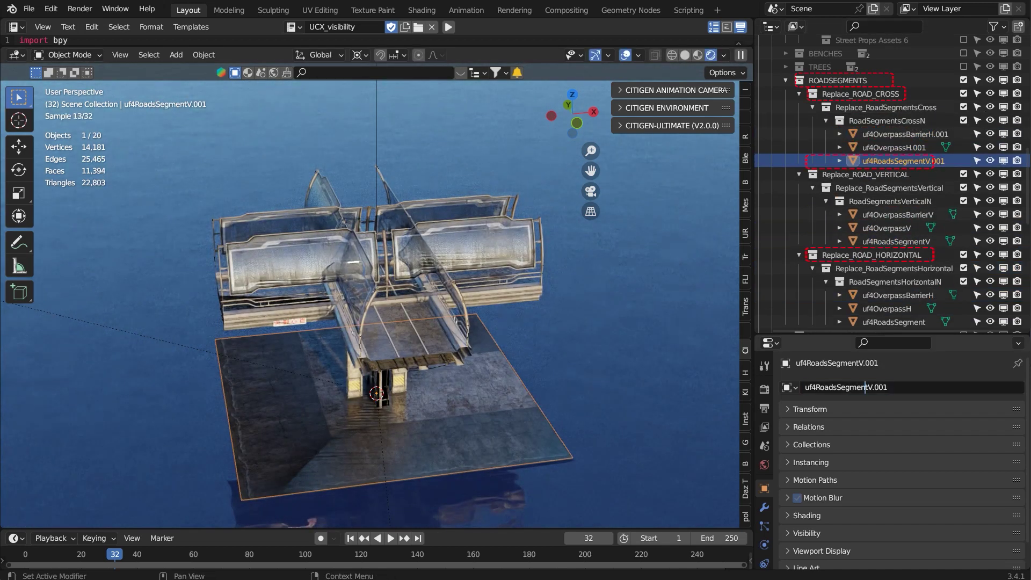
pyautogui.write('C')
pyautogui.press('Return')
# - Switch to wireframe shading and separate the +Y side railing of uf4OverpassBarrierH into its own object
pyautogui.moveTo(408, 301); pyautogui.dragTo(344, 295, button='middle')
pyautogui.click(322, 268)
pyautogui.press('KP_3')
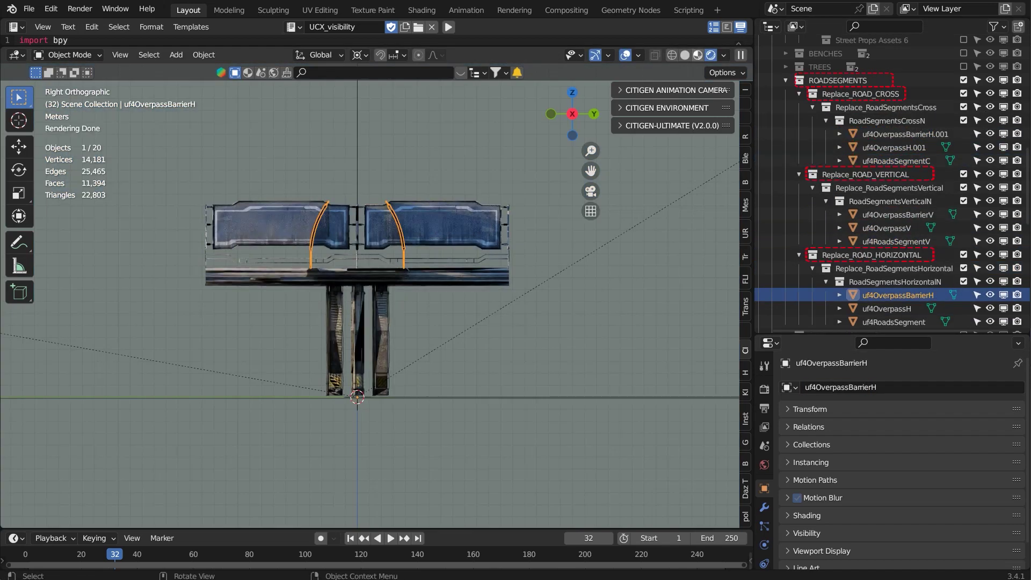
pyautogui.click(671, 55)
pyautogui.press('Tab')
pyautogui.moveTo(370, 174); pyautogui.dragTo(462, 349)
pyautogui.press('p')
pyautogui.click(462, 353)
pyautogui.press('Tab')
pyautogui.moveTo(376, 263); pyautogui.dragTo(456, 316, button='middle')
pyautogui.click(346, 252)
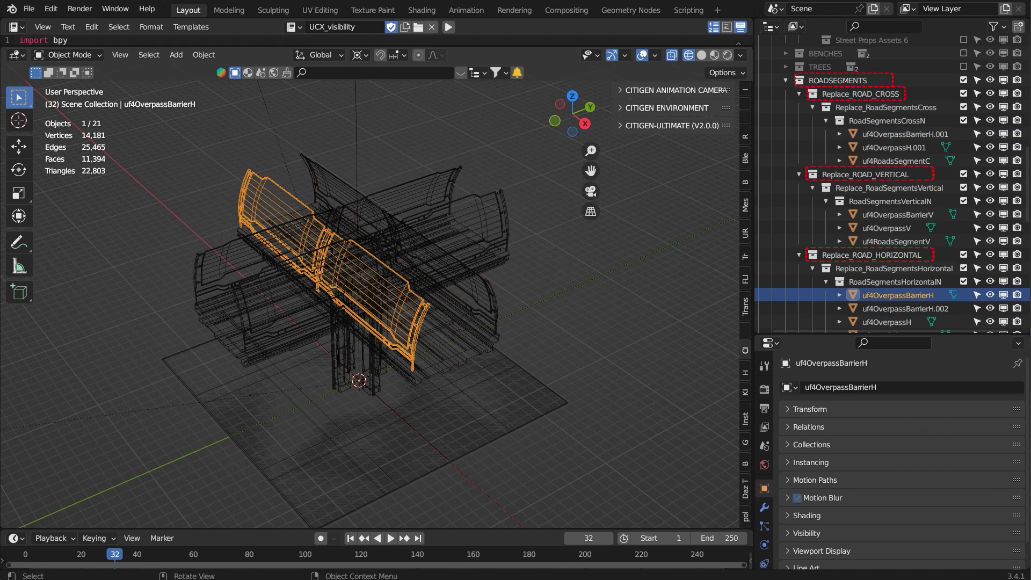
pyautogui.press('KP_1')
pyautogui.scroll(4, 348, 250)
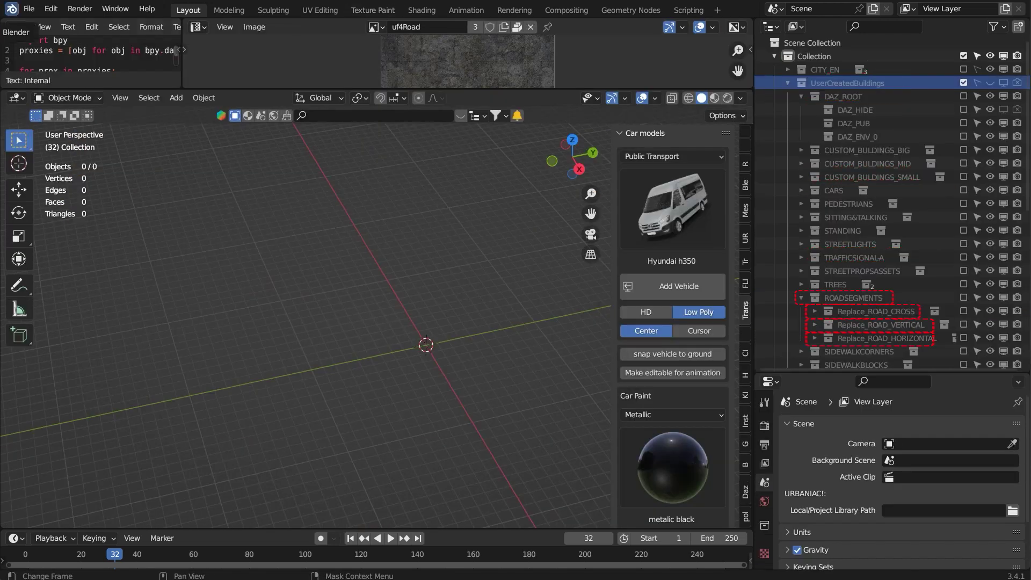
# - Save the custom assets file
pyautogui.click(29, 9)
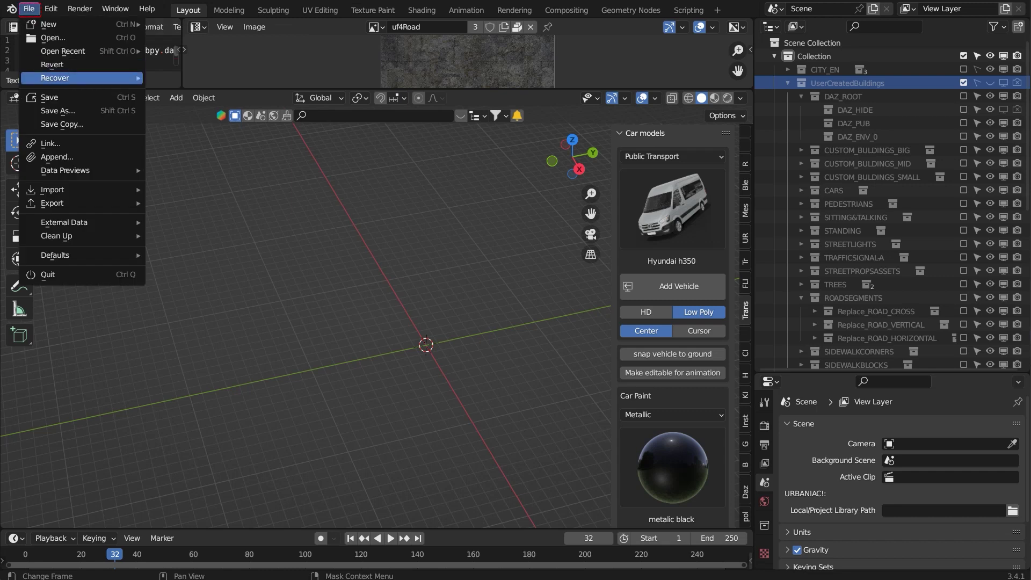
pyautogui.click(50, 97)
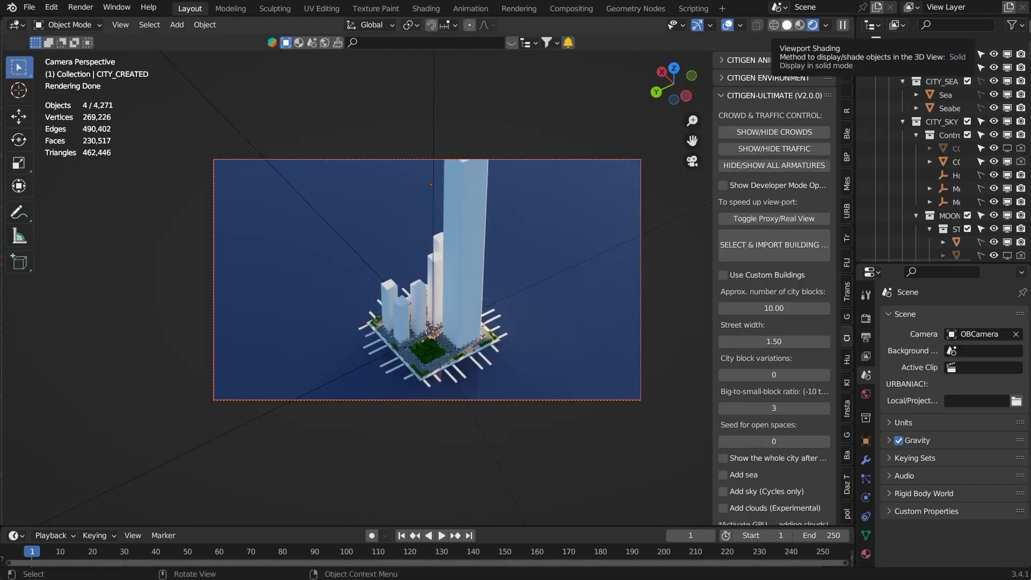
# - Switch the generated city's viewport to solid shading
pyautogui.click(786, 25)
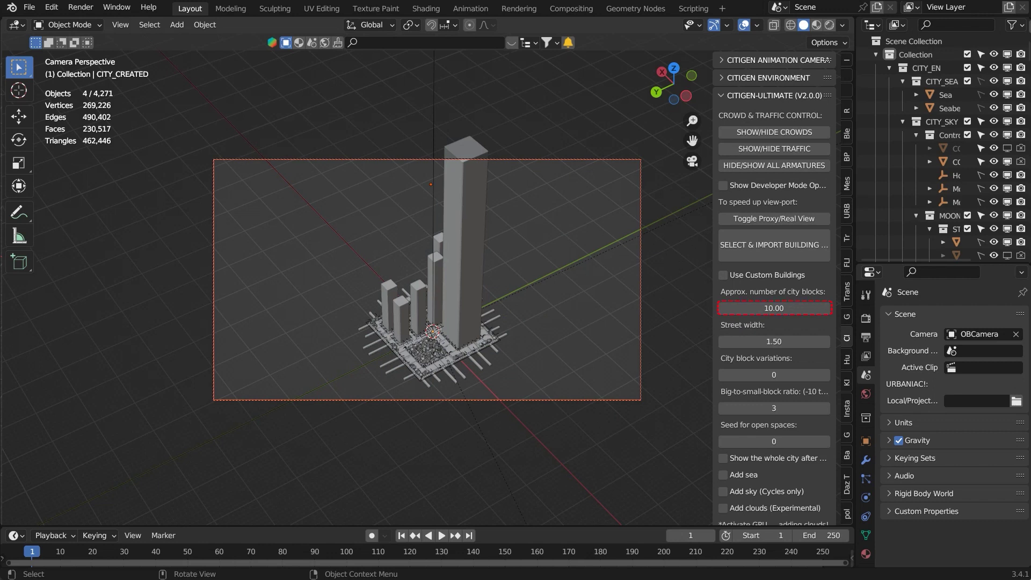
pyautogui.moveTo(429, 279)
pyautogui.mouseDown(button='middle')
pyautogui.moveTo(426, 291)
pyautogui.moveTo(409, 261)
pyautogui.moveTo(421, 277)
pyautogui.mouseUp(button='middle')
pyautogui.scroll(3, 425, 291)
pyautogui.scroll(3, 421, 276)
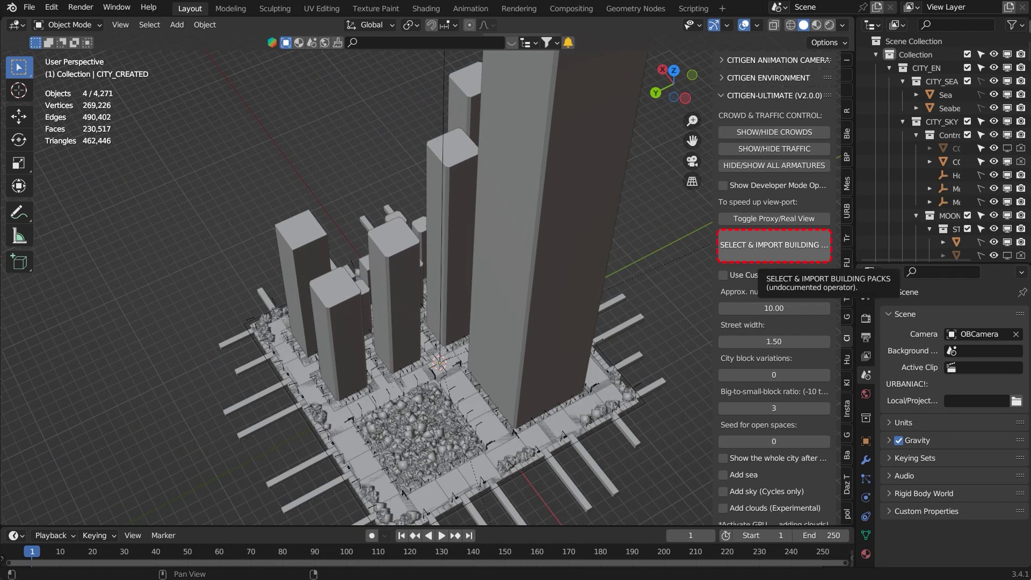
# - Import CustomProps_01.blend as a Citigen building pack
pyautogui.click(767, 246)
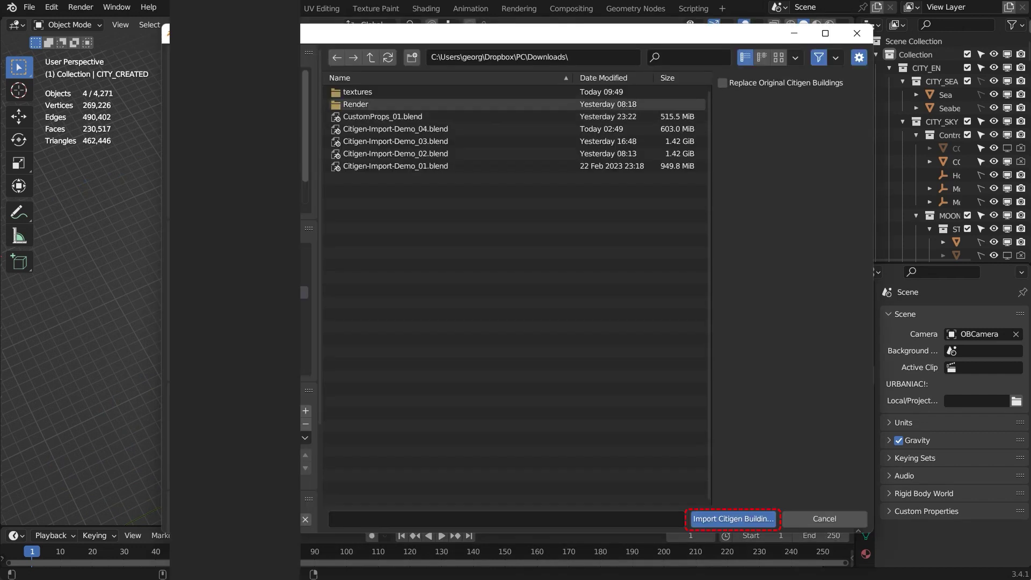
pyautogui.click(397, 117)
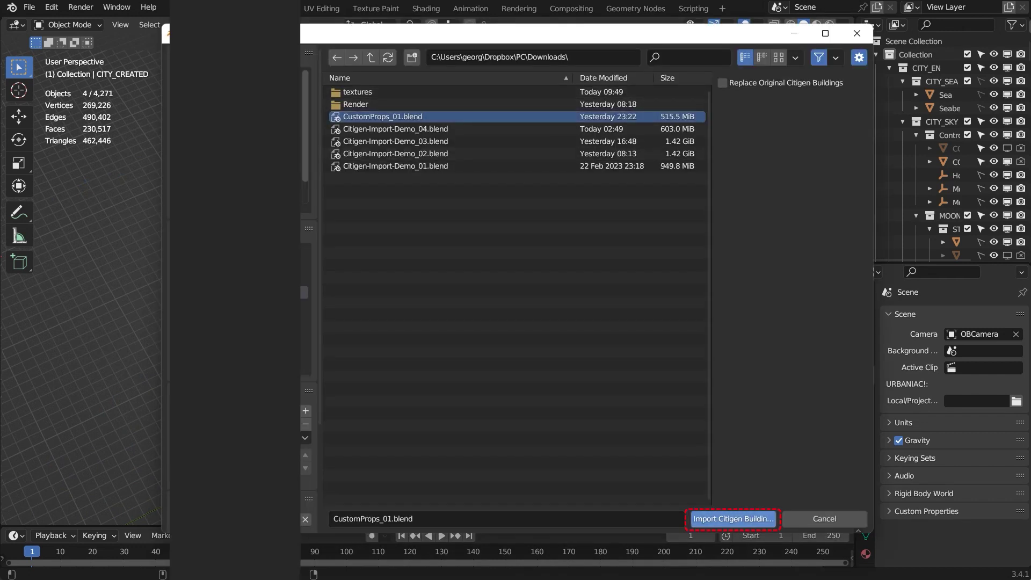
pyautogui.click(733, 518)
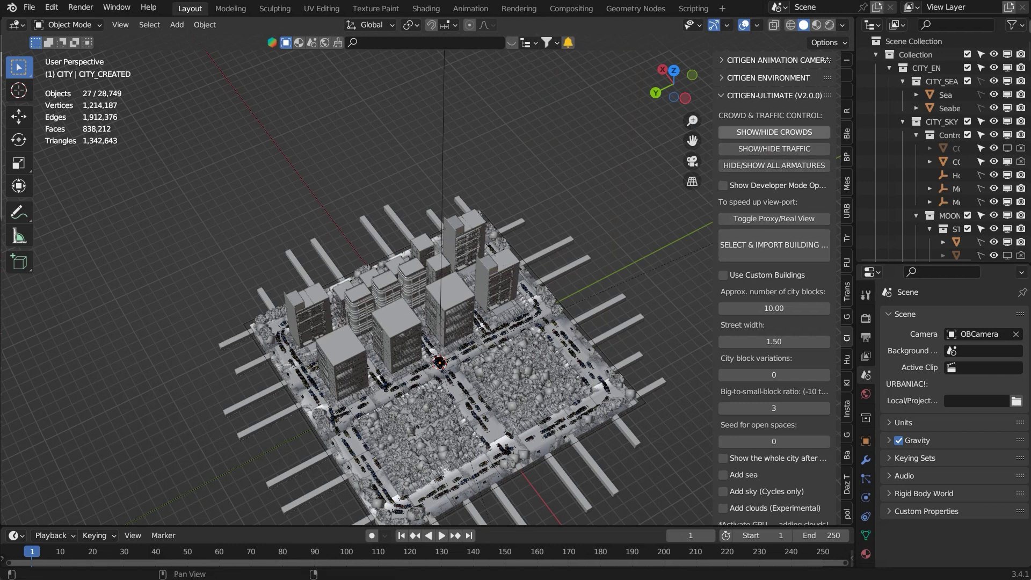
# - Hide the crowds and the traffic and turn off ADD OVERPASS
pyautogui.click(774, 132)
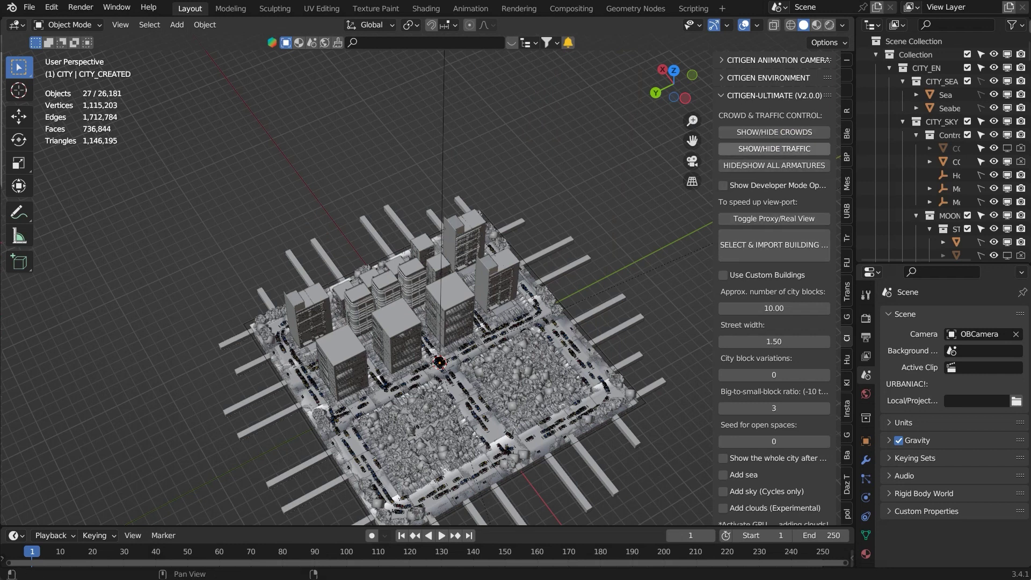
pyautogui.click(773, 148)
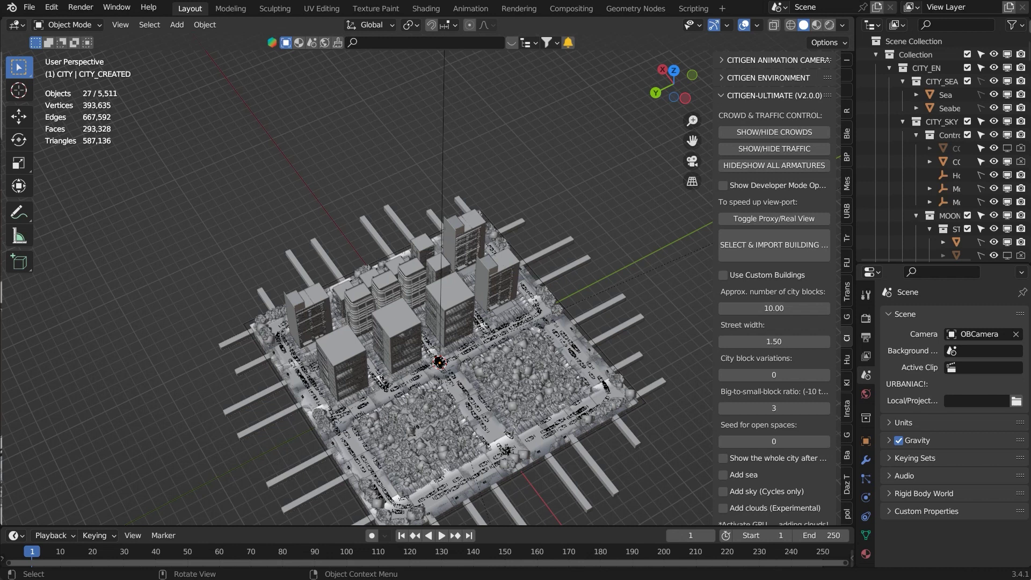
pyautogui.scroll(-6, 774, 342)
pyautogui.scroll(-5, 773, 342)
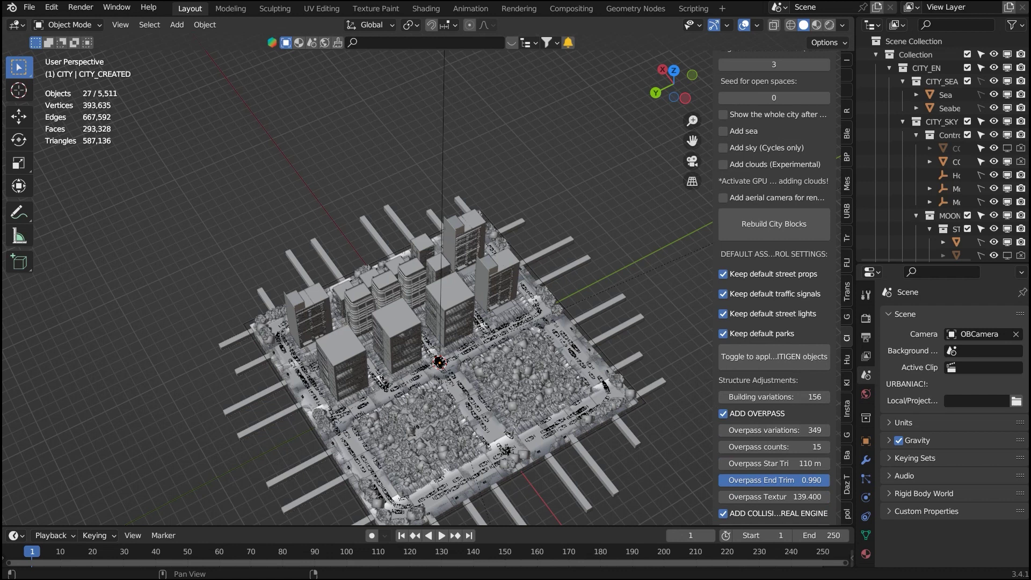
pyautogui.click(724, 413)
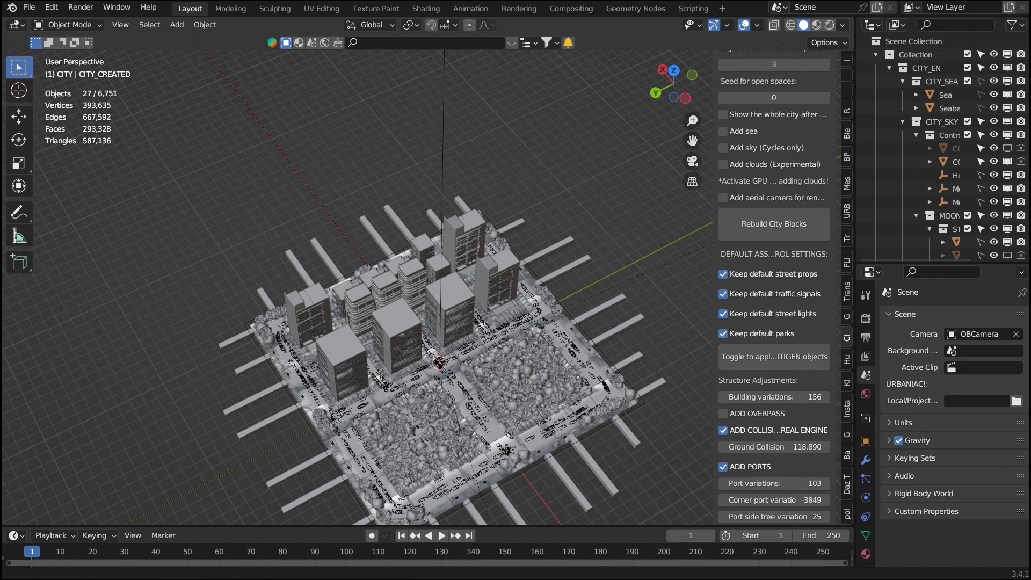
# - Set the approximate number of city blocks to 30 and rebuild the city blocks
pyautogui.keyDown('shift'); pyautogui.moveTo(430, 322); pyautogui.dragTo(412, 274, button='middle'); pyautogui.keyUp('shift')
pyautogui.scroll(2, 412, 274)
pyautogui.scroll(3, 419, 333)
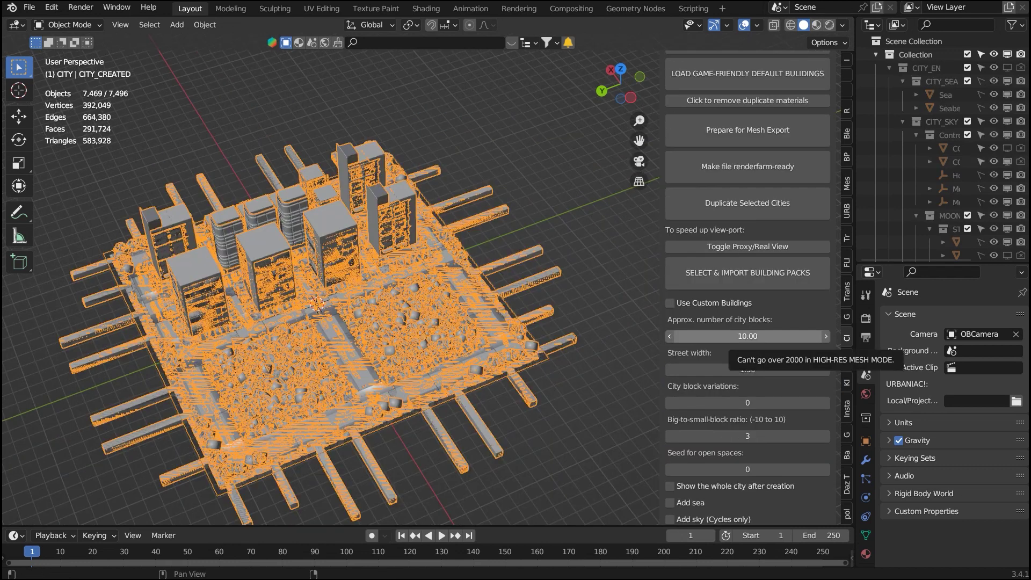
pyautogui.click(746, 336)
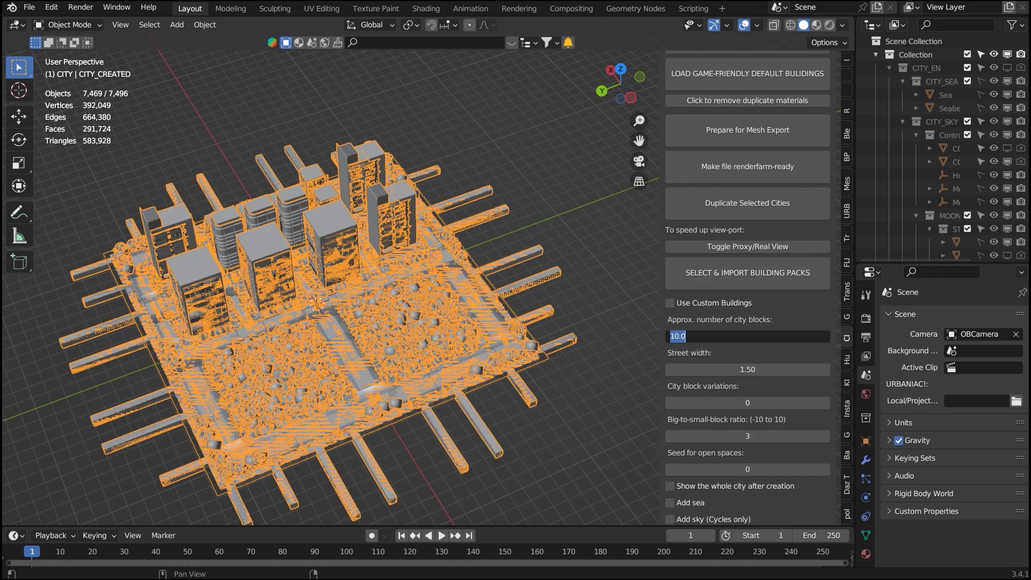
pyautogui.write('30')
pyautogui.press('Return')
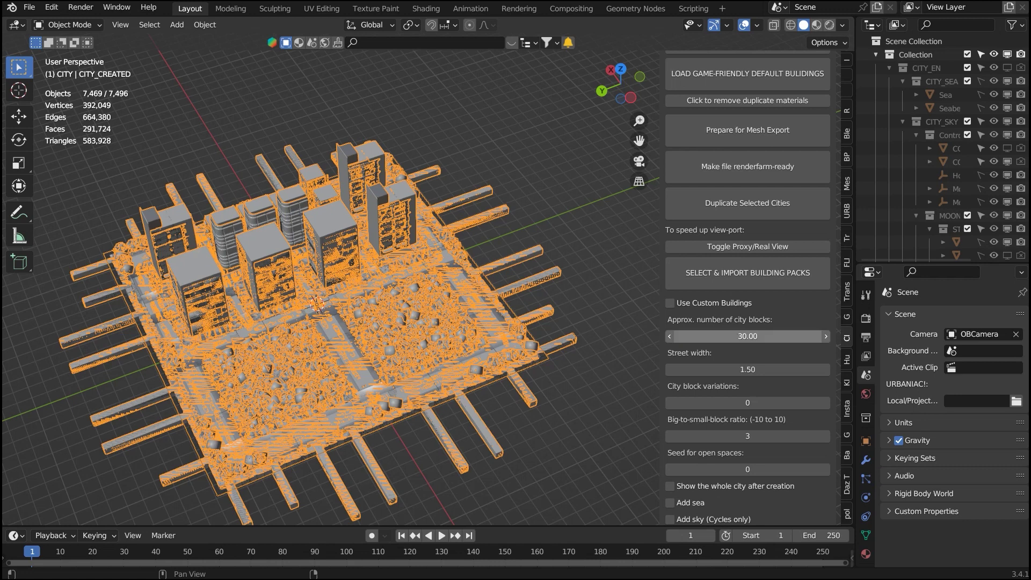
pyautogui.scroll(-10, 748, 287)
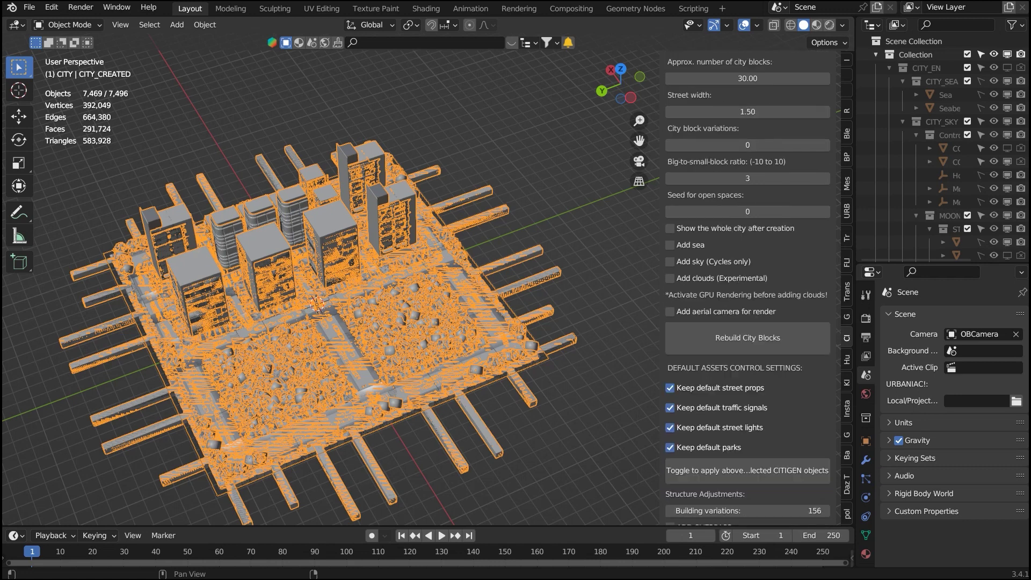
pyautogui.scroll(-3, 748, 287)
pyautogui.scroll(-1, 748, 287)
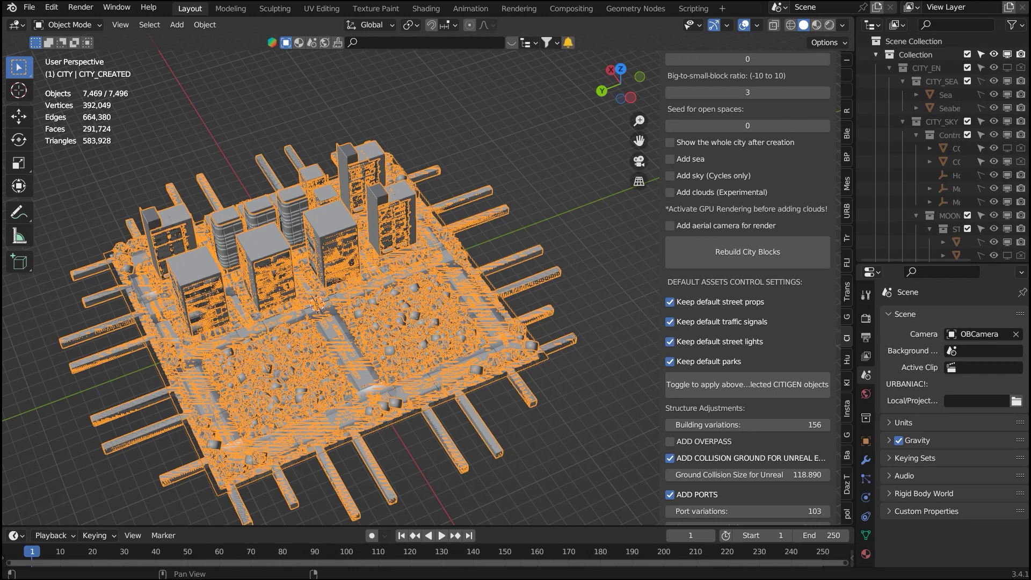
pyautogui.click(747, 252)
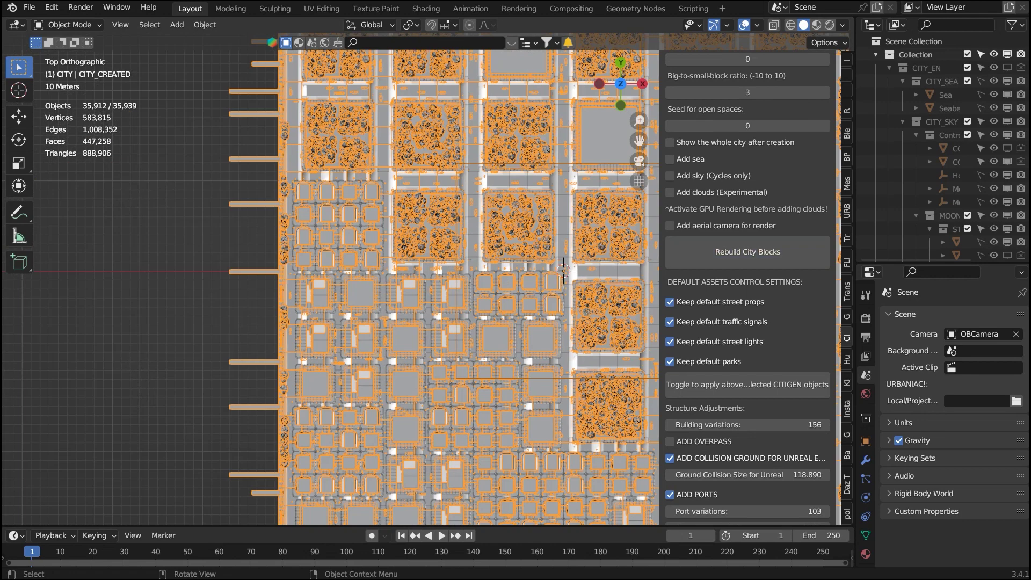
# - Set the Ground Collision Size for Unreal to 313.350 and turn on ADD OVERPASS
pyautogui.scroll(-4, 747, 473)
pyautogui.moveTo(747, 386); pyautogui.dragTo(854, 386)
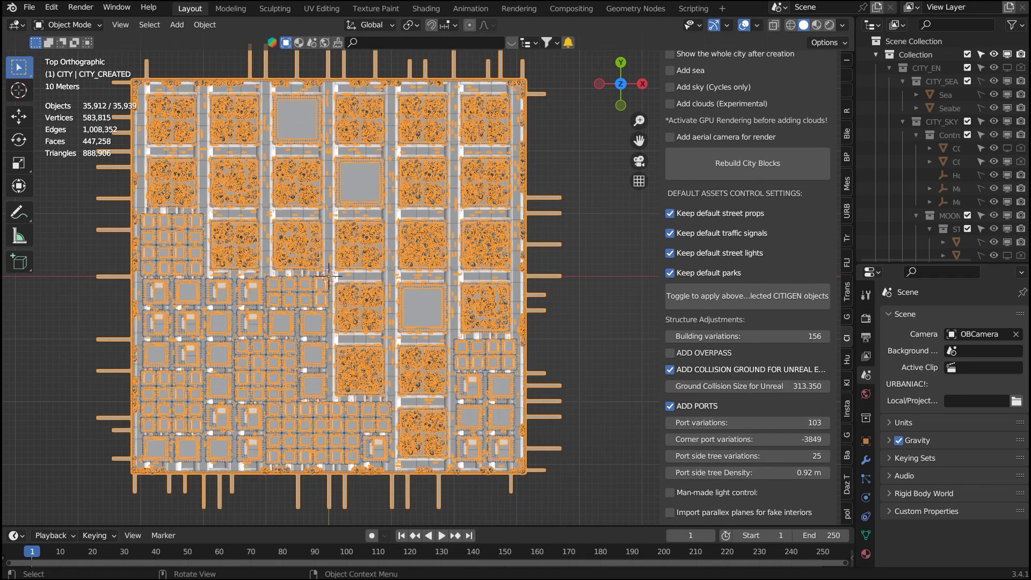
pyautogui.click(669, 353)
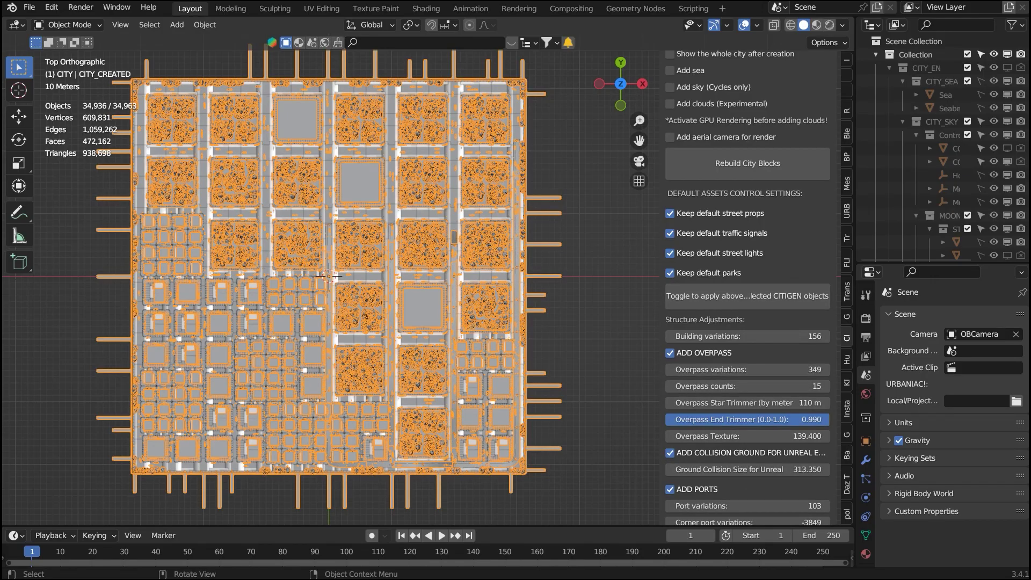
# - Hide the viewport overlays and set the overpass counts to 143
pyautogui.moveTo(349, 322); pyautogui.dragTo(329, 257, button='middle')
pyautogui.hotkey('alt', 'shift', 'z')
pyautogui.scroll(4, 328, 258)
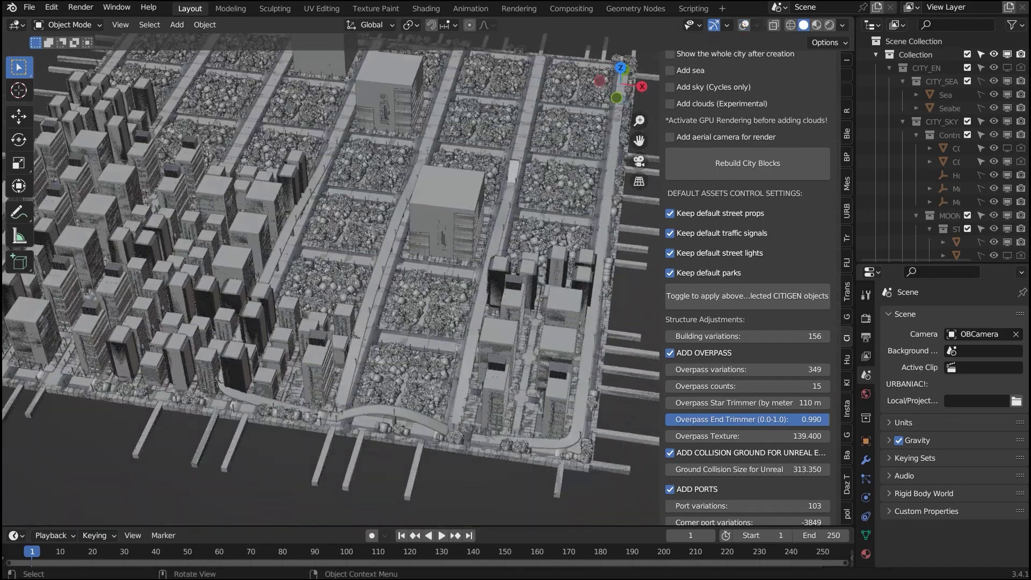
pyautogui.moveTo(795, 386); pyautogui.dragTo(829, 386)
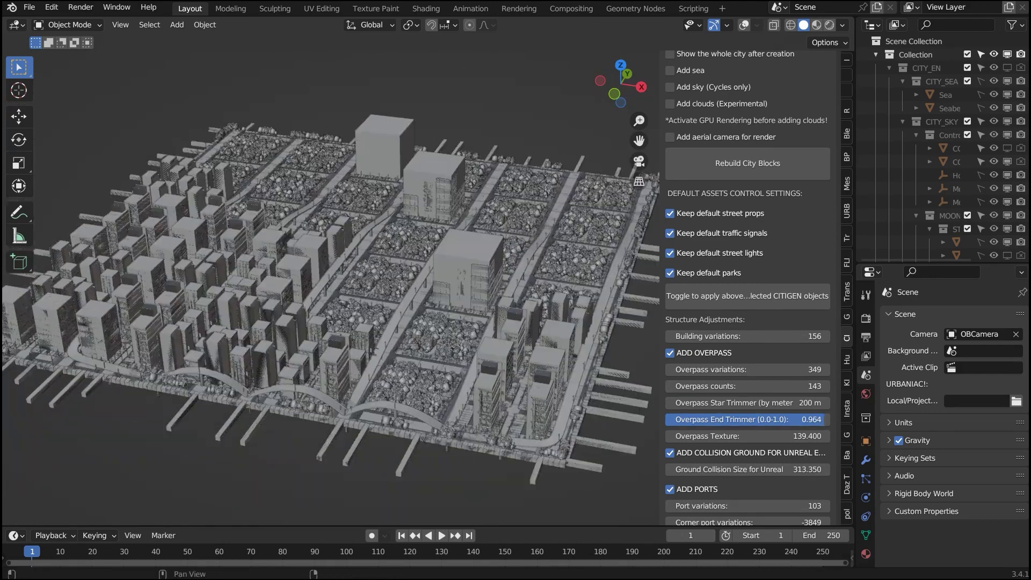
# - Set the Overpass End Trimmer to 0.9 and the Overpass Star Trimmer to 400 m
pyautogui.click(747, 419)
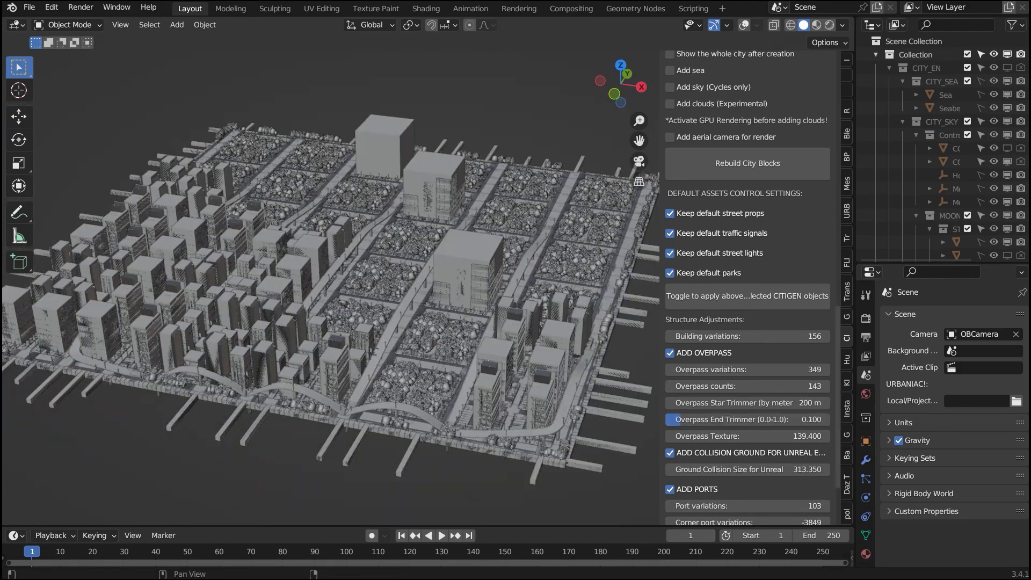
pyautogui.write('0.9')
pyautogui.press('Return')
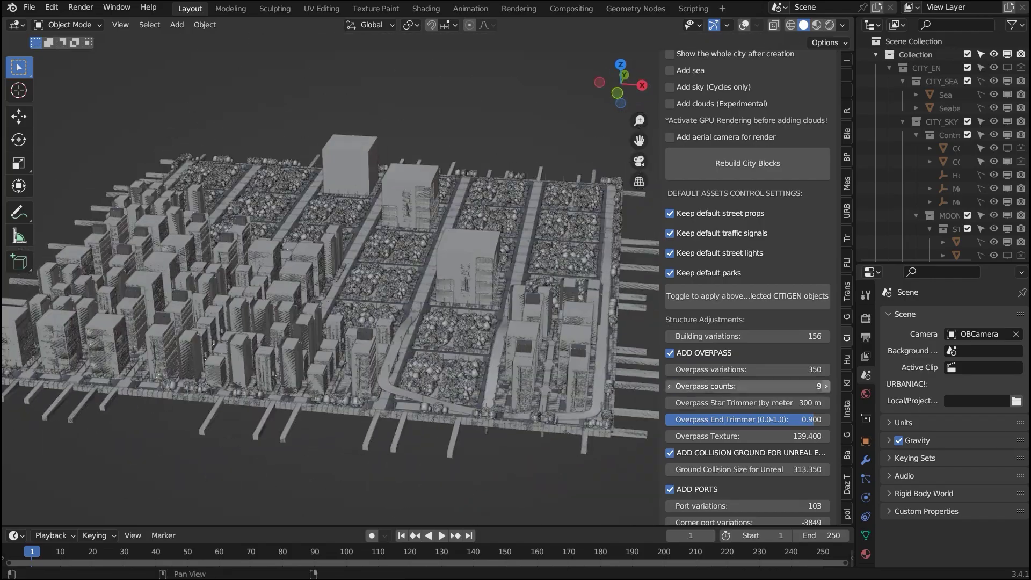
pyautogui.click(747, 403)
pyautogui.write('400')
pyautogui.press('Return')
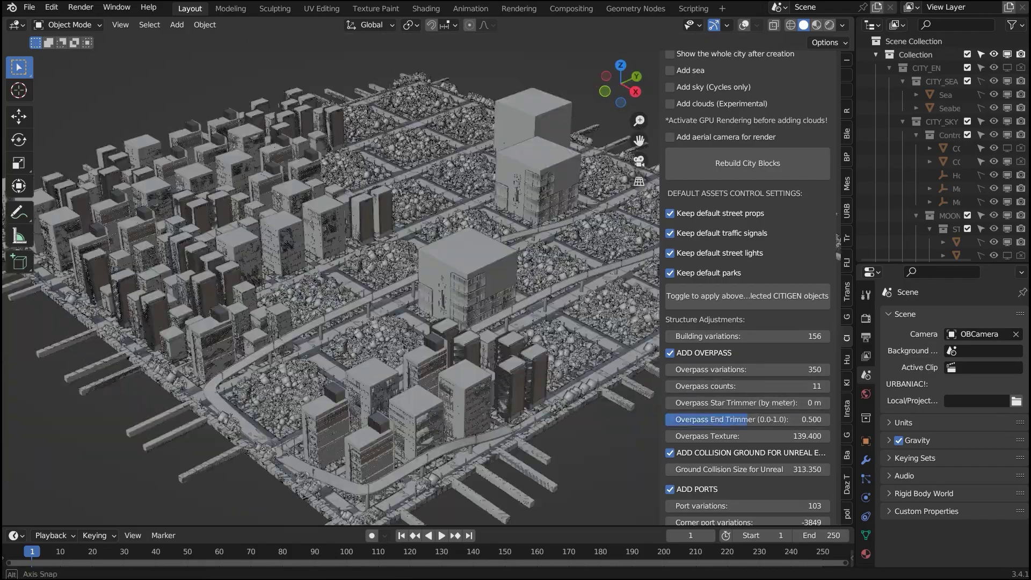
# - Set the Overpass End Trimmer to 0.900 and the building variations to 189
pyautogui.moveTo(747, 419); pyautogui.dragTo(784, 419)
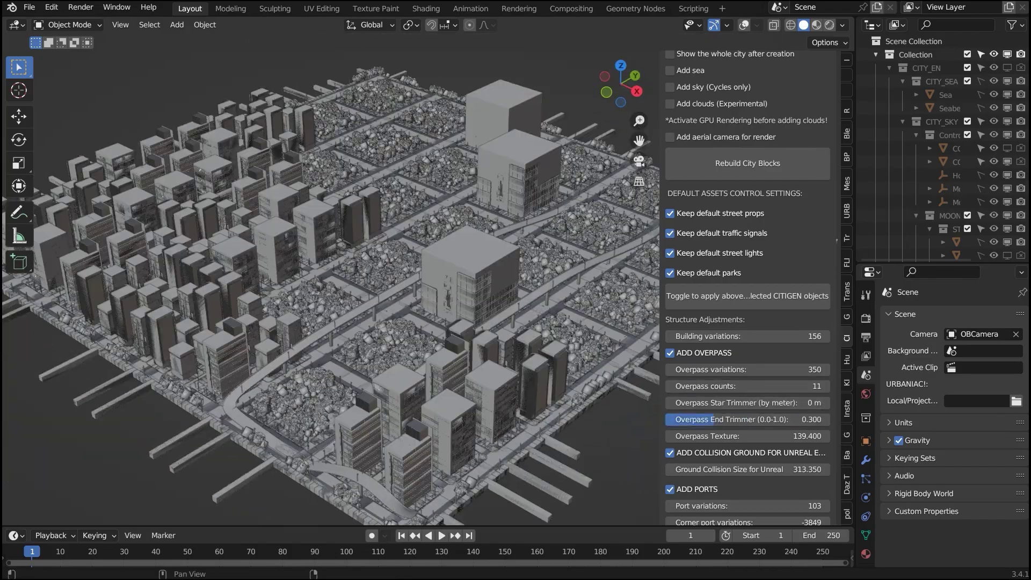
pyautogui.moveTo(784, 419); pyautogui.dragTo(813, 419)
pyautogui.click(826, 337)
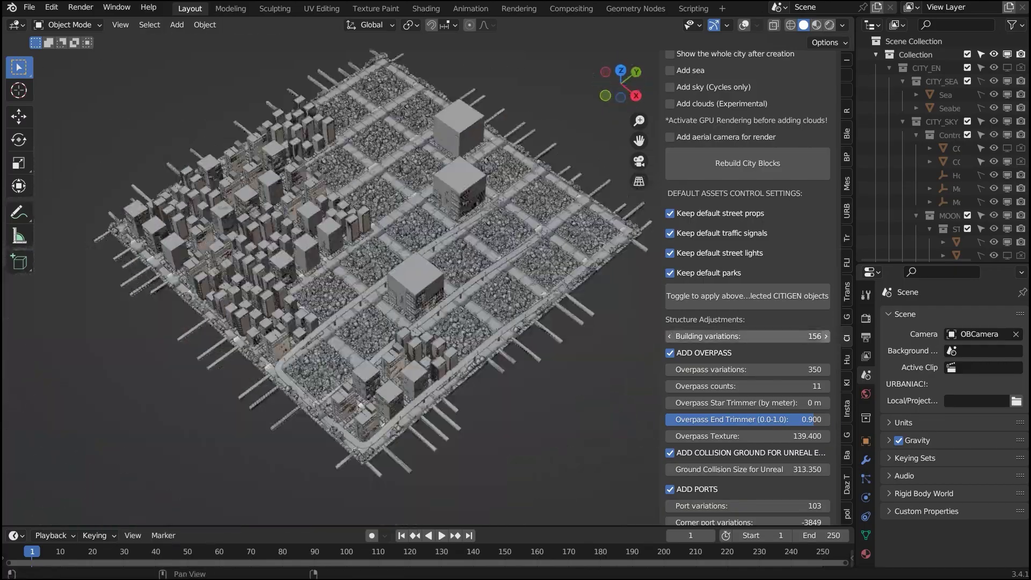
pyautogui.click(826, 336)
pyautogui.click(825, 336)
pyautogui.click(825, 336)
pyautogui.click(826, 336)
pyautogui.click(826, 336)
pyautogui.click(825, 336)
pyautogui.moveTo(776, 336); pyautogui.dragTo(818, 336)
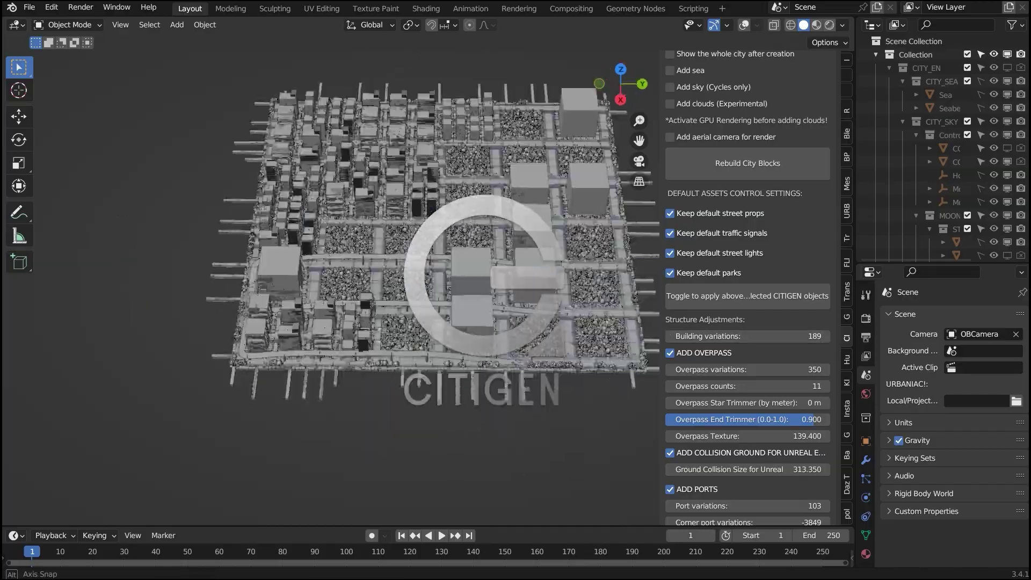